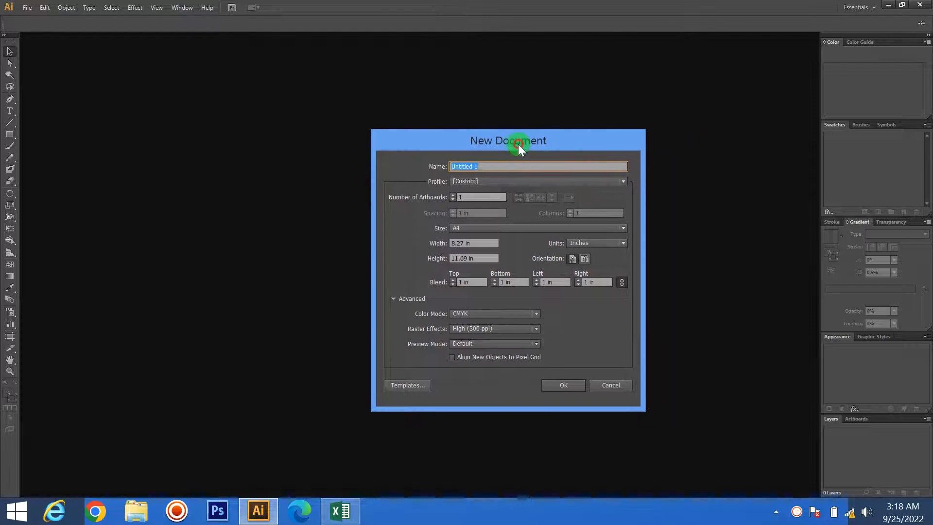
- Create a single-artboard A4 portrait document in inches with CMYK color and 300 ppi raster effects
{"action": "left_click", "coordinate": [567, 389]}
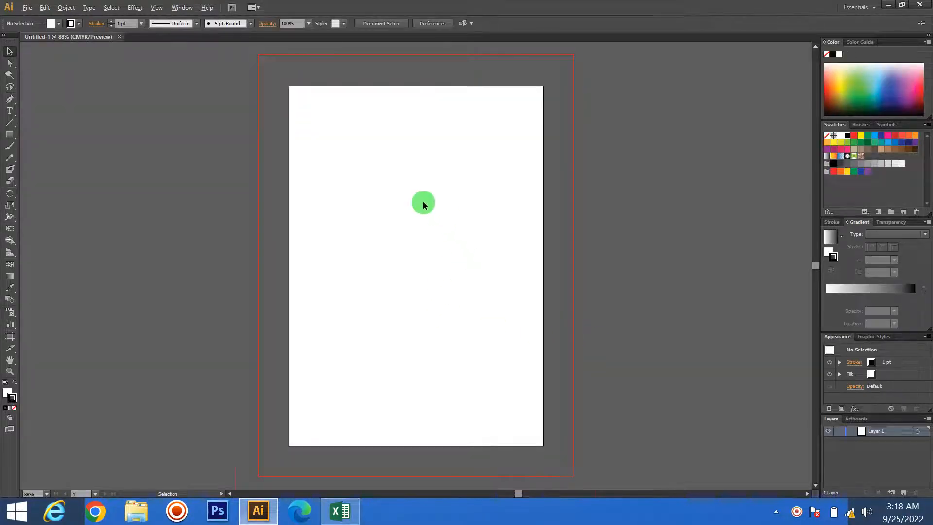
{"action": "scroll", "coordinate": [423, 201], "scroll_direction": "up", "scroll_amount": 2}
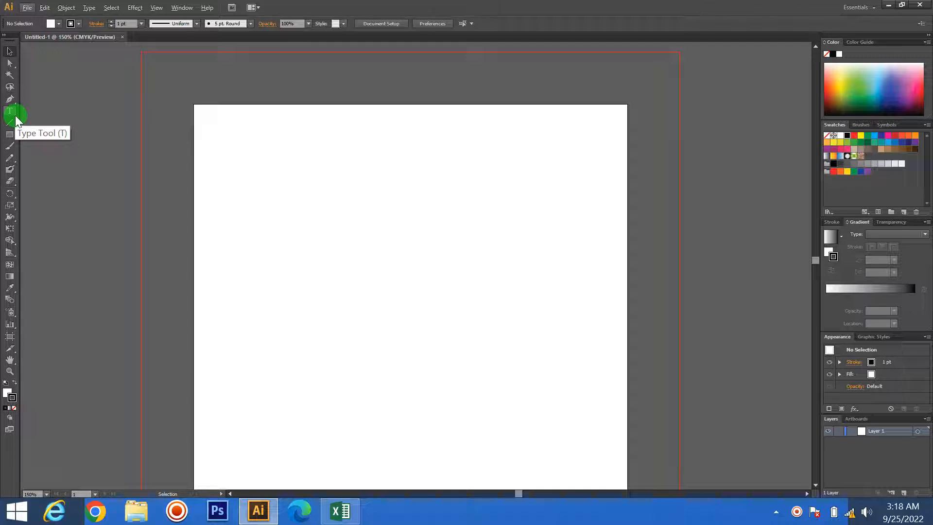
{"action": "left_click", "coordinate": [13, 113]}
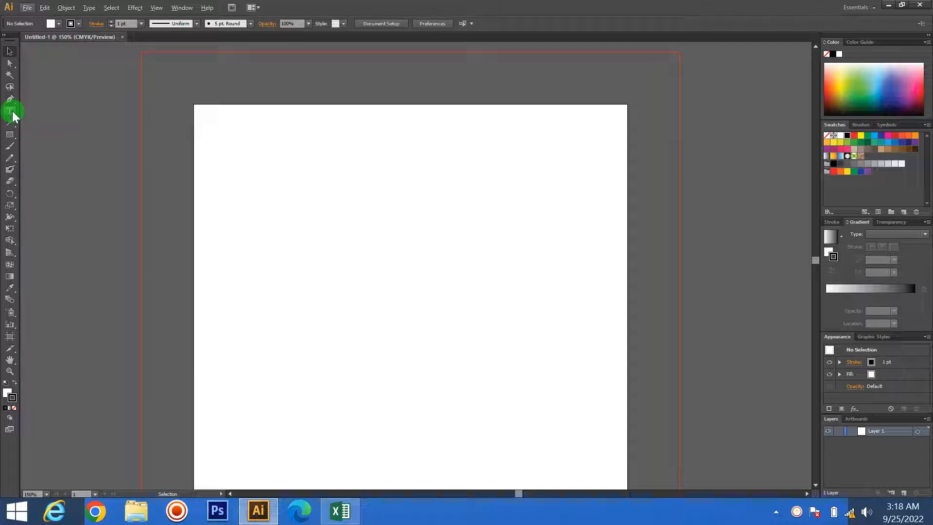
{"action": "mouse_move", "coordinate": [14, 117]}
{"action": "left_mouse_down"}
{"action": "mouse_move", "coordinate": [46, 114]}
{"action": "mouse_move", "coordinate": [55, 126]}
{"action": "mouse_move", "coordinate": [95, 137]}
{"action": "mouse_move", "coordinate": [59, 148]}
{"action": "mouse_move", "coordinate": [100, 149]}
{"action": "mouse_move", "coordinate": [46, 165]}
{"action": "mouse_move", "coordinate": [108, 156]}
{"action": "mouse_move", "coordinate": [69, 173]}
{"action": "mouse_move", "coordinate": [107, 172]}
{"action": "mouse_move", "coordinate": [10, 121]}
{"action": "mouse_move", "coordinate": [10, 110]}
{"action": "mouse_move", "coordinate": [51, 116]}
{"action": "mouse_move", "coordinate": [8, 113]}
{"action": "left_mouse_up"}
{"action": "left_click", "coordinate": [10, 51]}
{"action": "left_click", "coordinate": [230, 192]}
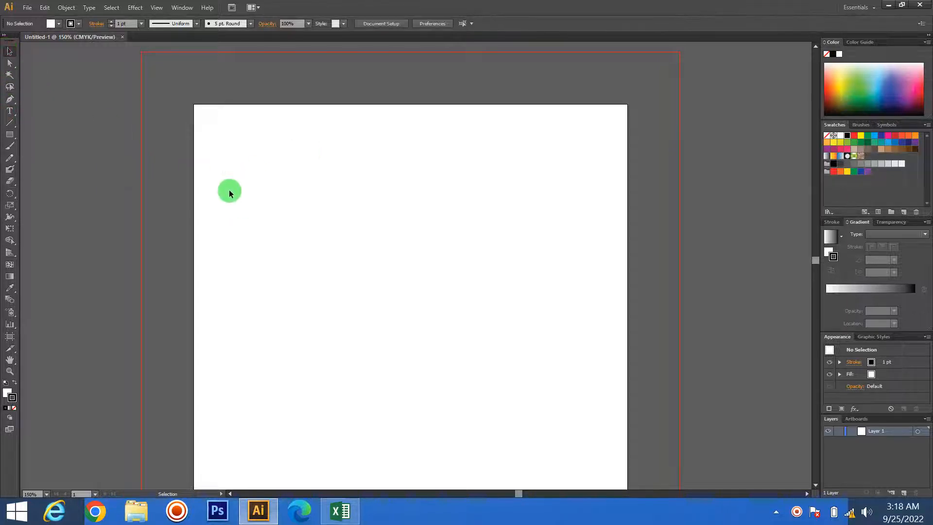
{"action": "left_click_drag", "start_coordinate": [229, 193], "coordinate": [434, 264]}
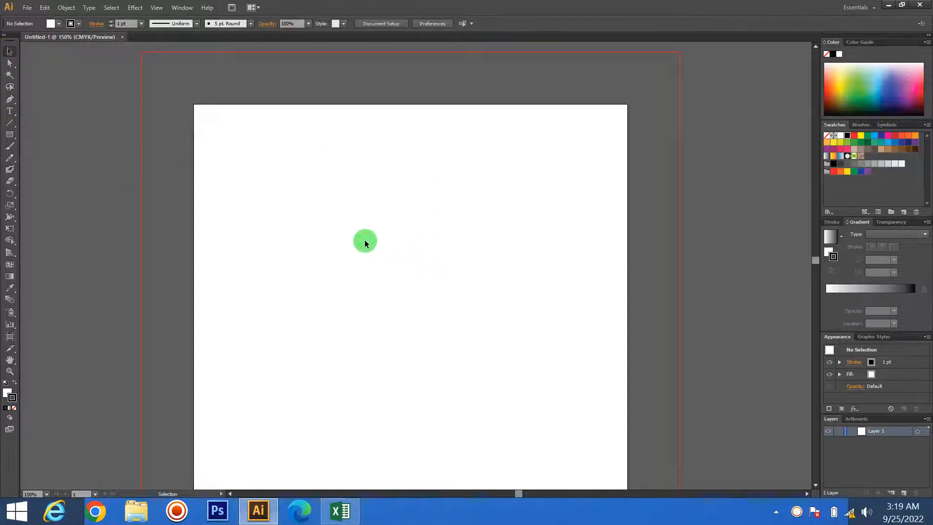
- Add the point text "vbdjhvhbdvhjhj" near the page's upper left using the Type tool
{"action": "left_click", "coordinate": [9, 113]}
{"action": "left_click", "coordinate": [299, 245]}
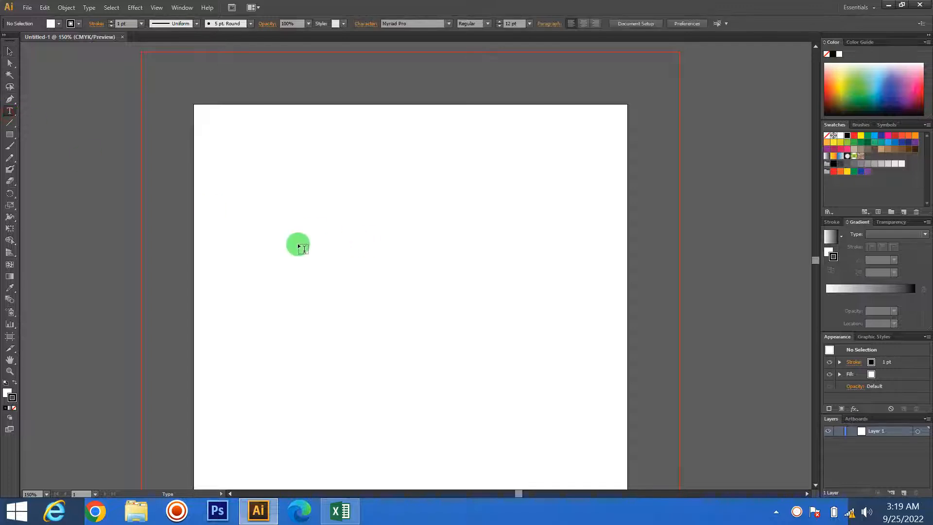
{"action": "left_click", "coordinate": [225, 221]}
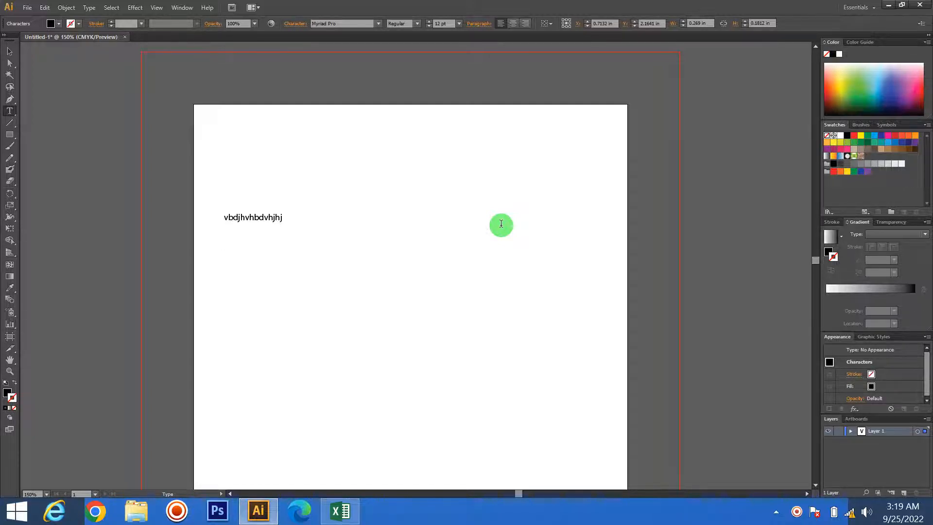
{"action": "left_click", "coordinate": [8, 51]}
- Draw a text box about 2.94 by 1.15 in below the first text and fill it with filler text beginning "sdfddsfdfds"
{"action": "left_click", "coordinate": [10, 111]}
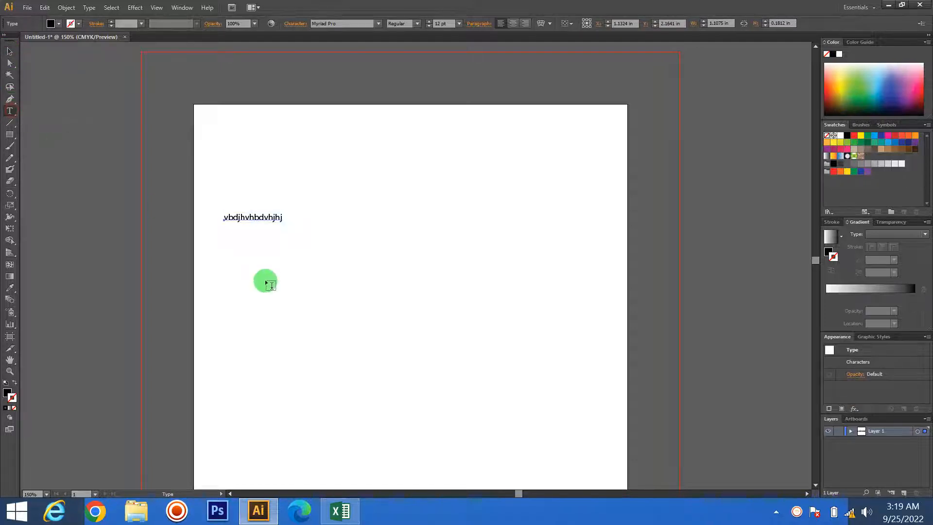
{"action": "left_click_drag", "start_coordinate": [215, 258], "coordinate": [370, 319]}
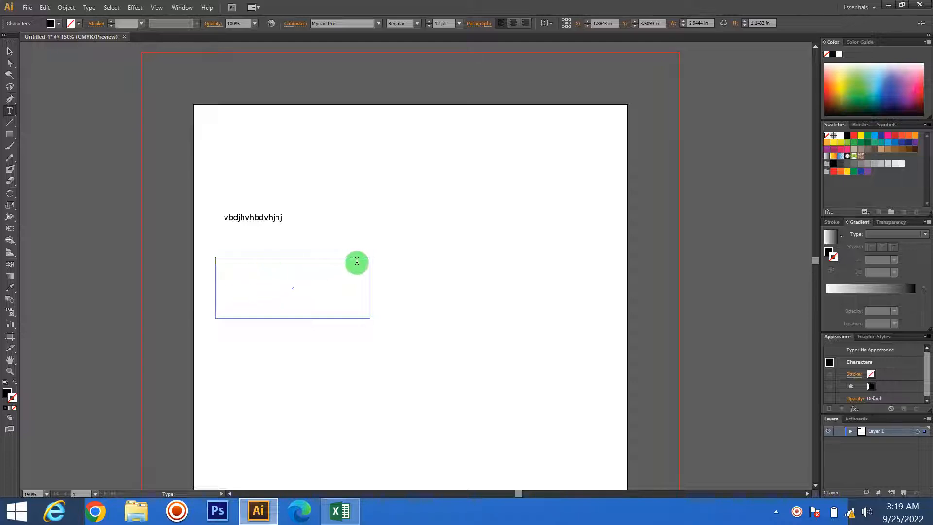
{"action": "type", "text": "sdf"}
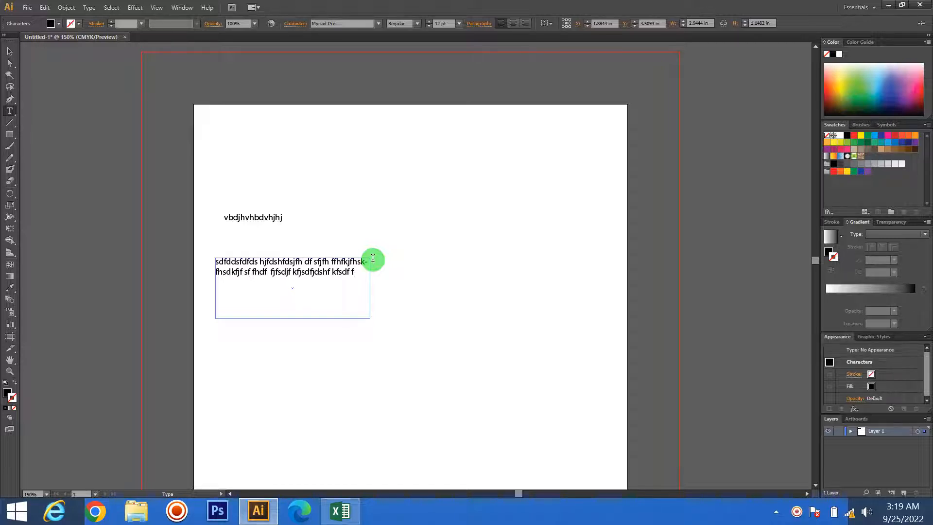
{"action": "left_click", "coordinate": [10, 51]}
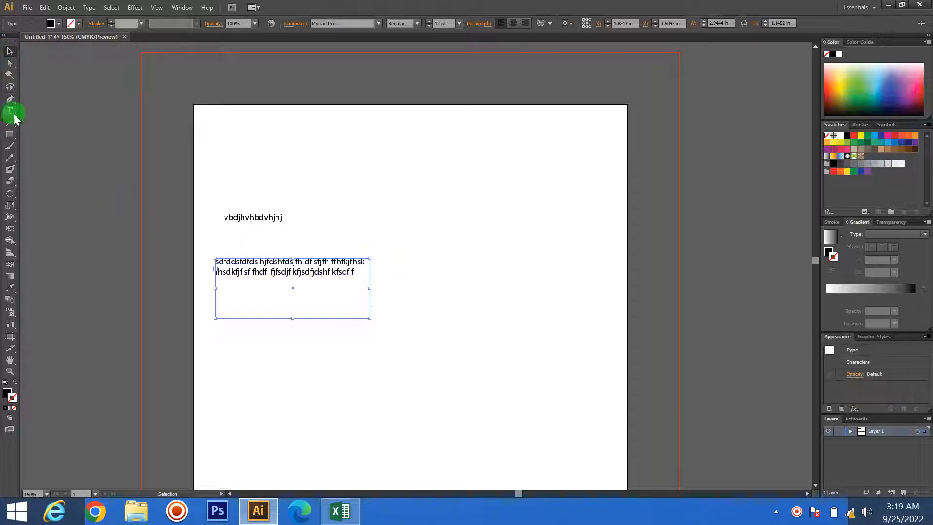
- Move the text box up to the upper middle of the page, above the single-line text
{"action": "left_click", "coordinate": [119, 126]}
{"action": "left_click_drag", "start_coordinate": [251, 277], "coordinate": [379, 150]}
{"action": "left_click", "coordinate": [372, 262]}
{"action": "left_click_drag", "start_coordinate": [322, 268], "coordinate": [407, 155]}
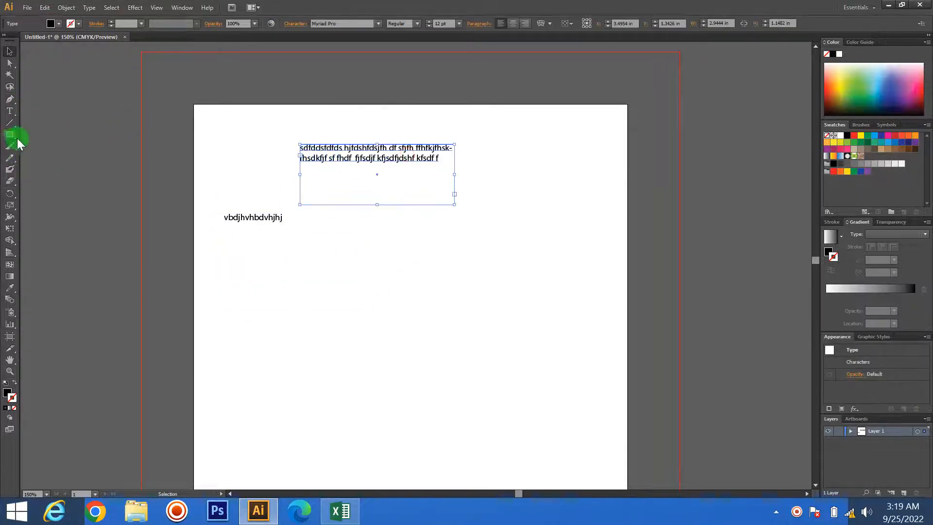
{"action": "left_click_drag", "start_coordinate": [9, 111], "coordinate": [61, 123]}
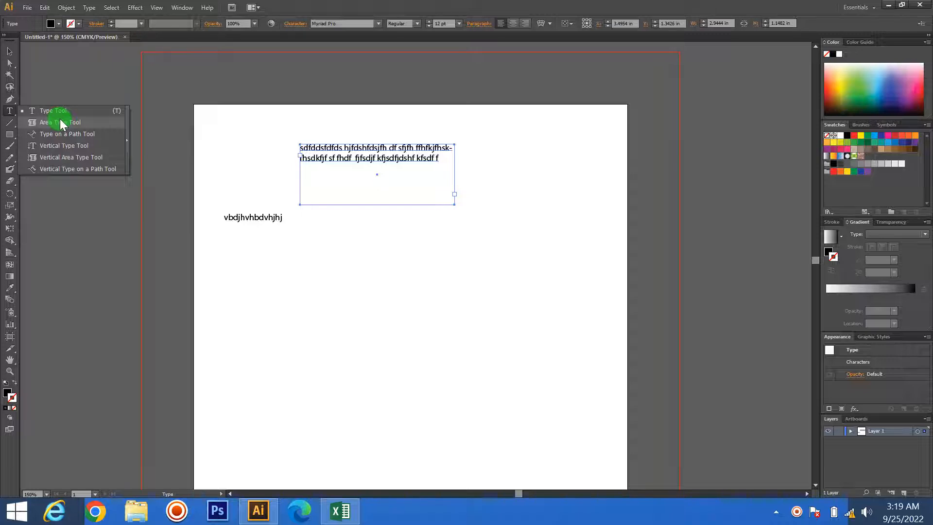
{"action": "left_click", "coordinate": [9, 51]}
{"action": "left_click", "coordinate": [95, 139]}
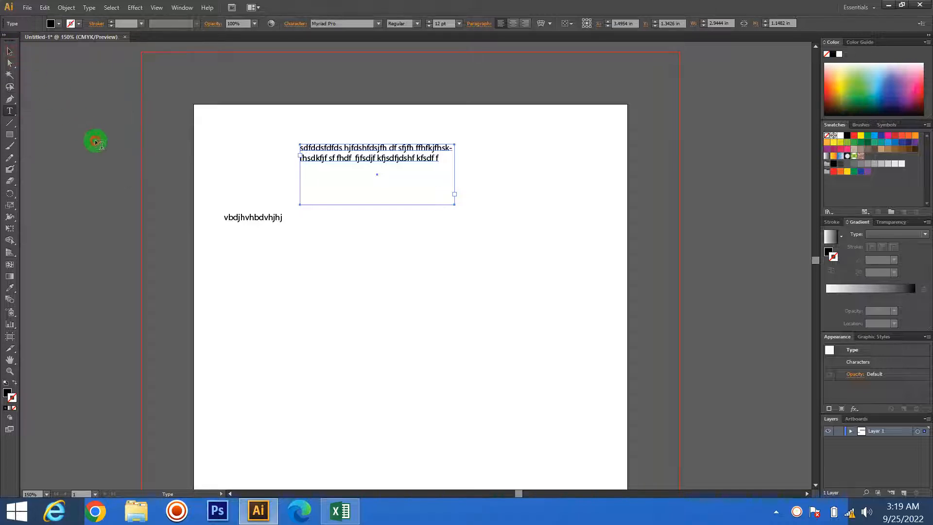
- Draw a black circle about 1.85 in across with the Ellipse tool and move it up near the page's middle
{"action": "left_click", "coordinate": [11, 135]}
{"action": "left_click_drag", "start_coordinate": [12, 141], "coordinate": [66, 159]}
{"action": "left_click_drag", "start_coordinate": [318, 305], "coordinate": [415, 401]}
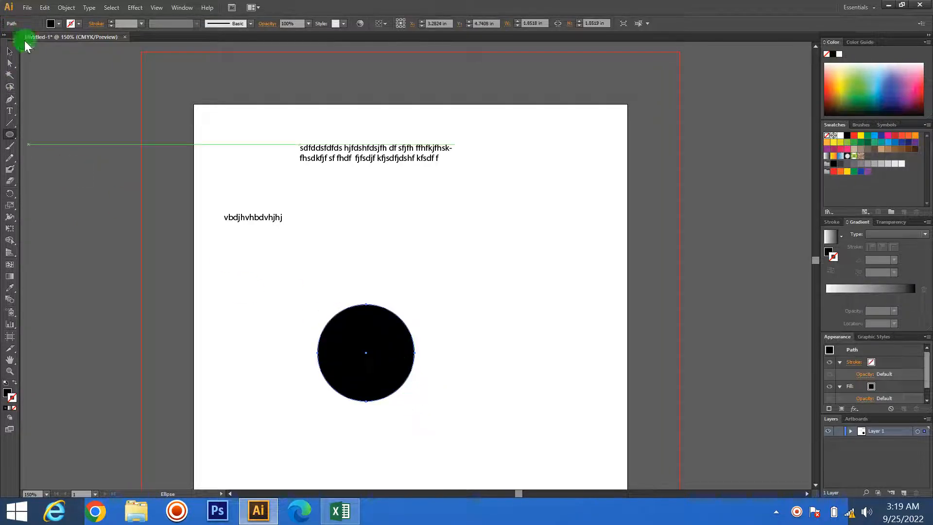
{"action": "left_click", "coordinate": [10, 51]}
{"action": "left_click", "coordinate": [380, 345]}
{"action": "left_click_drag", "start_coordinate": [380, 345], "coordinate": [412, 281]}
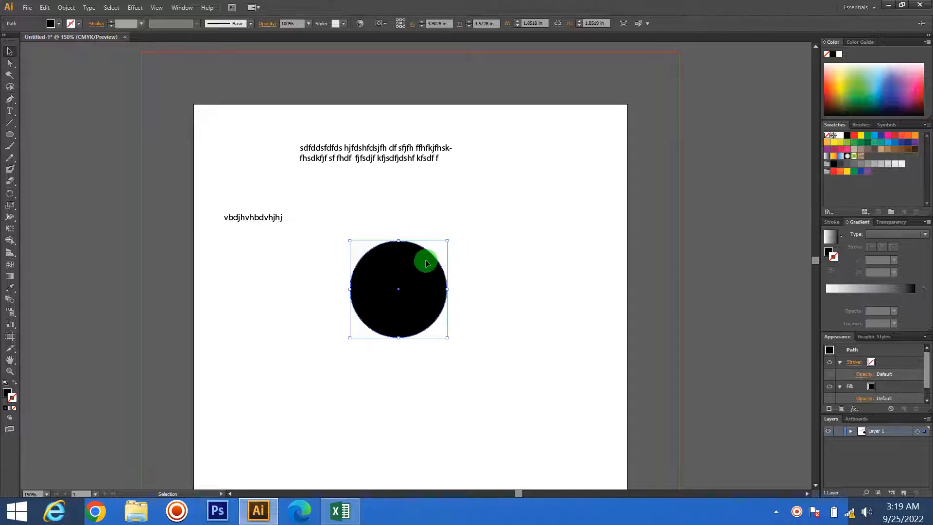
- Turn the black circle into an area-type container and fill it with several lines of filler text
{"action": "left_click", "coordinate": [10, 112]}
{"action": "left_click_drag", "start_coordinate": [13, 118], "coordinate": [53, 122]}
{"action": "left_click", "coordinate": [390, 251]}
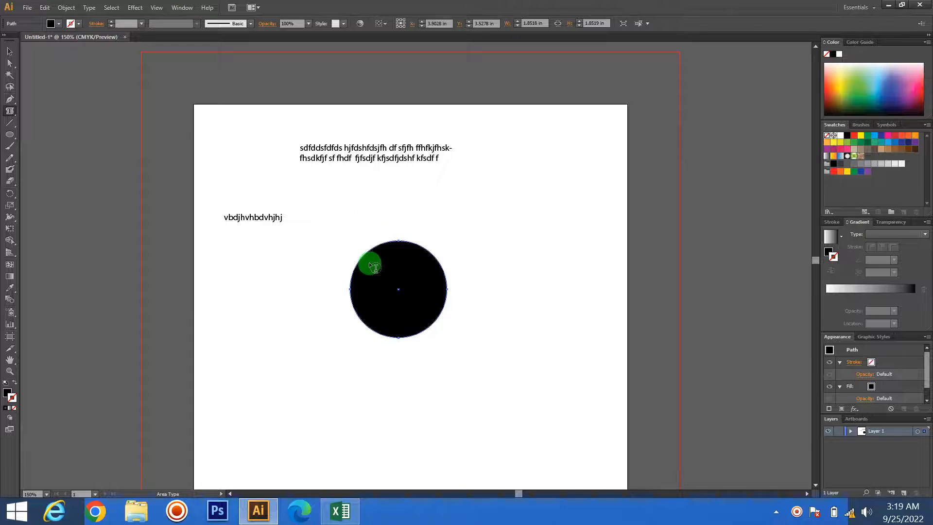
{"action": "left_click", "coordinate": [375, 266]}
{"action": "left_click", "coordinate": [566, 267]}
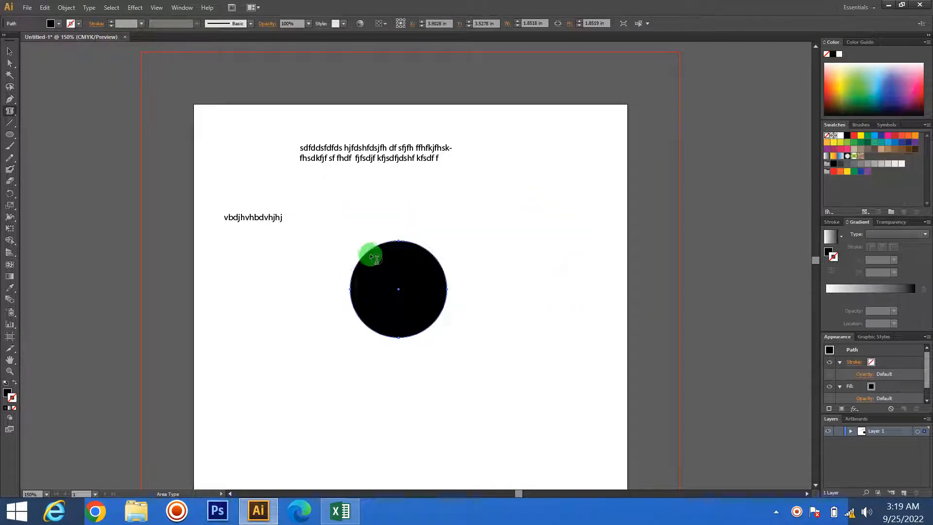
{"action": "left_click", "coordinate": [368, 252]}
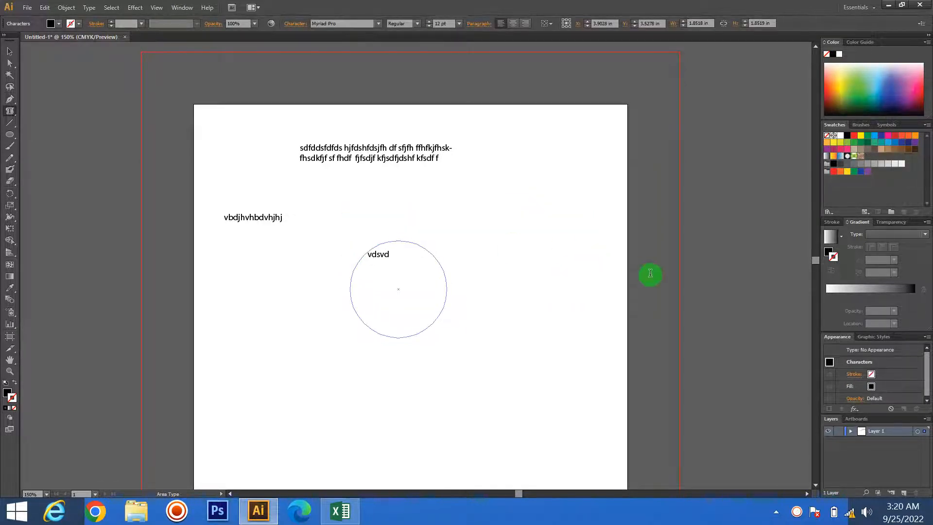
{"action": "type", "text": "vjcv vxjvcxjv"}
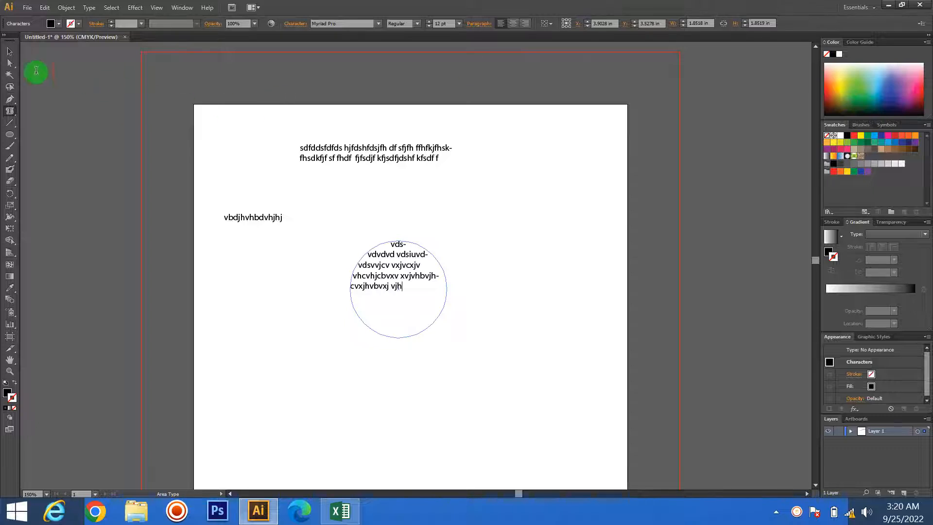
- Move the circular text area to the page's upper right corner and deselect it
{"action": "left_click", "coordinate": [10, 51]}
{"action": "left_click_drag", "start_coordinate": [419, 279], "coordinate": [575, 164]}
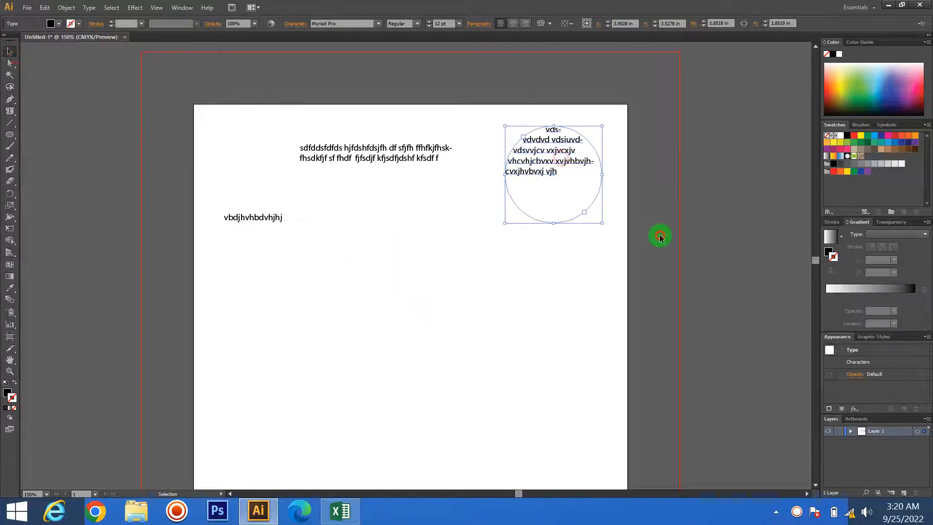
{"action": "left_click", "coordinate": [660, 235]}
- Try to start area type without placing it on a path
{"action": "left_click", "coordinate": [9, 134]}
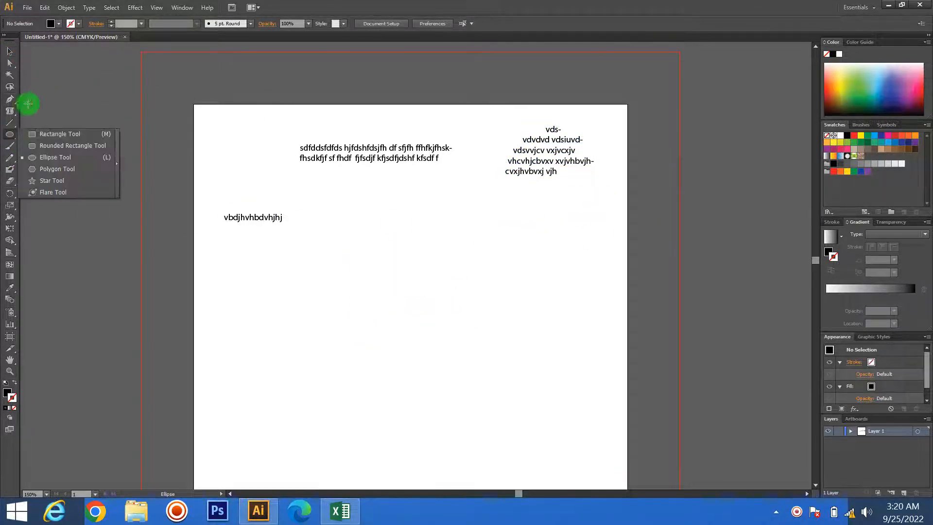
{"action": "left_click_drag", "start_coordinate": [12, 114], "coordinate": [6, 45]}
{"action": "left_click", "coordinate": [78, 115]}
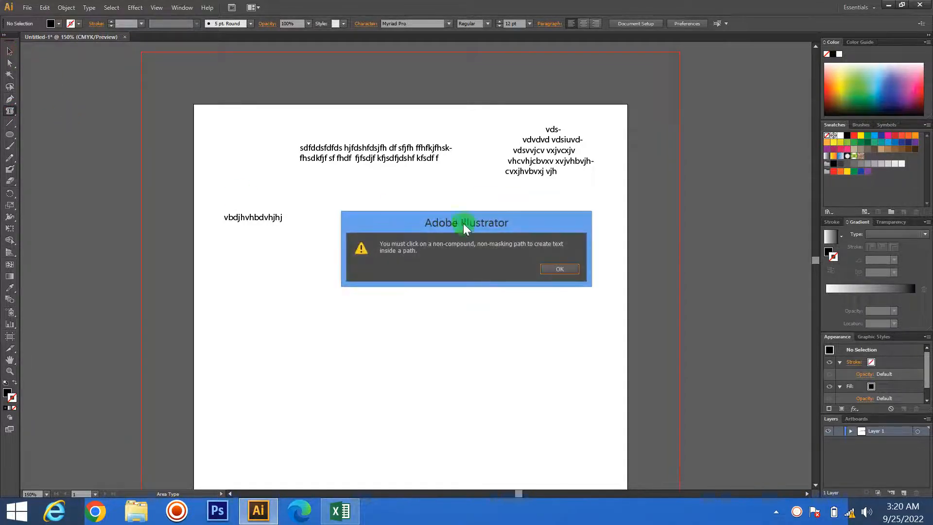
{"action": "left_click", "coordinate": [559, 269]}
{"action": "left_click", "coordinate": [10, 51]}
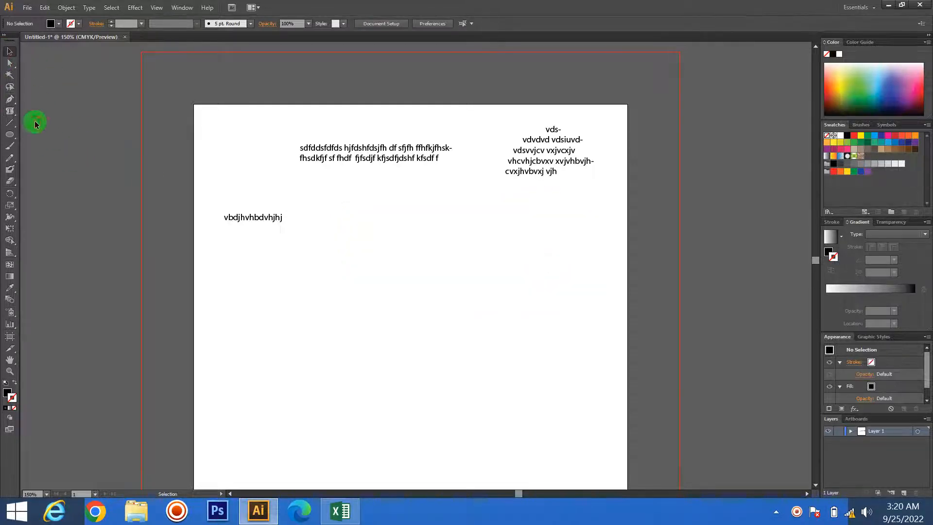
- Draw a black circle about 2.38 in across on the lower part of the page and move it upward
{"action": "left_click_drag", "start_coordinate": [10, 111], "coordinate": [50, 154]}
{"action": "left_click", "coordinate": [6, 135]}
{"action": "left_click_drag", "start_coordinate": [378, 298], "coordinate": [502, 423]}
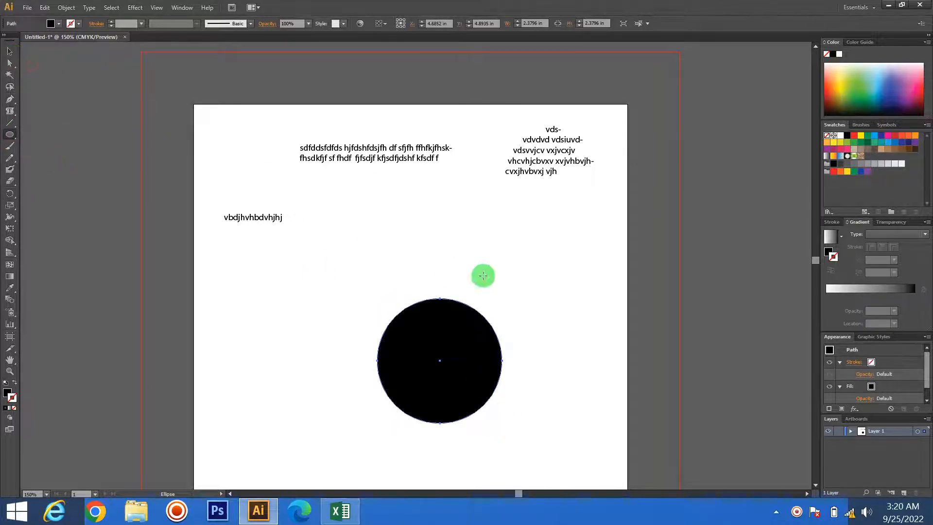
{"action": "left_click", "coordinate": [564, 283]}
{"action": "left_click", "coordinate": [736, 273]}
{"action": "key", "text": "v"}
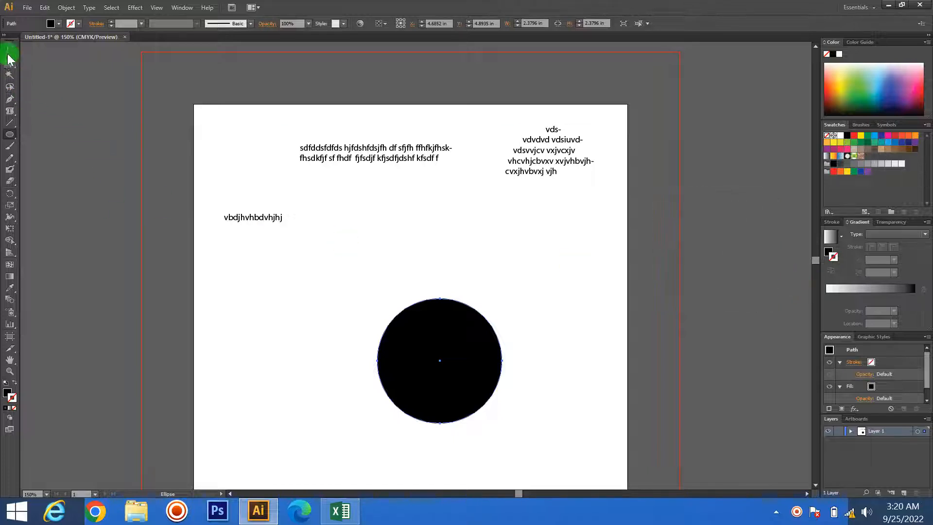
{"action": "left_click_drag", "start_coordinate": [429, 360], "coordinate": [436, 293]}
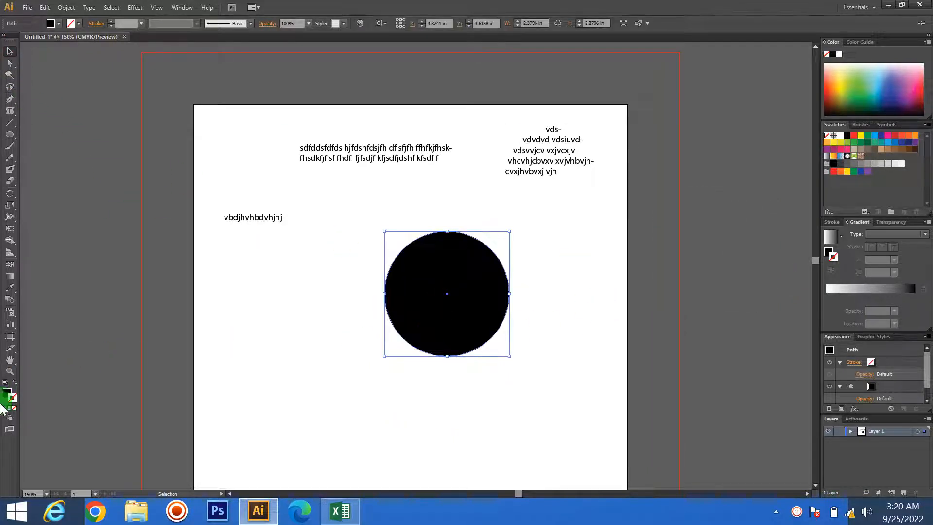
- Swap the new circle's fill and stroke so it has a black outline without fill, and reselect it
{"action": "left_click", "coordinate": [15, 382]}
{"action": "left_click", "coordinate": [548, 368]}
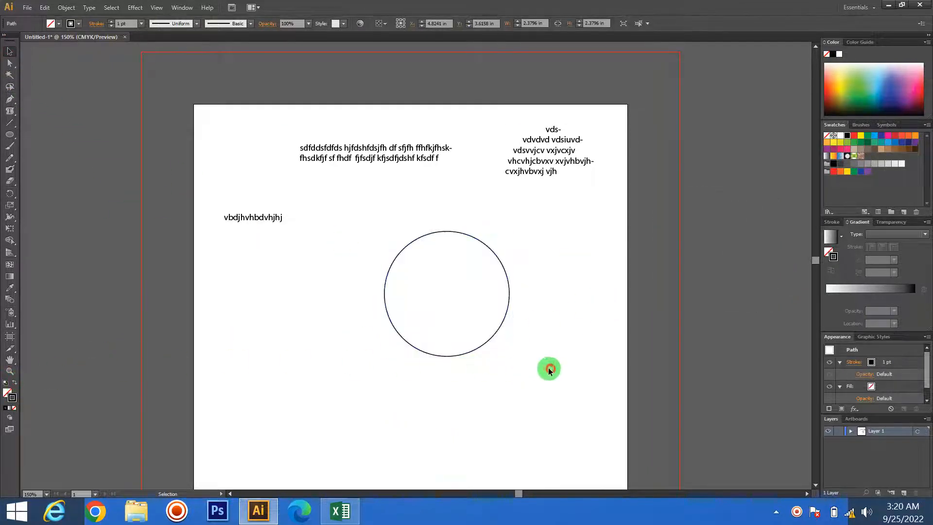
{"action": "left_click", "coordinate": [492, 336]}
- Run filler text beginning "vdvbchvhbc" along the circle's outline from its upper left using the Type on a Path tool
{"action": "scroll", "coordinate": [511, 306], "scroll_direction": "up", "scroll_amount": 5}
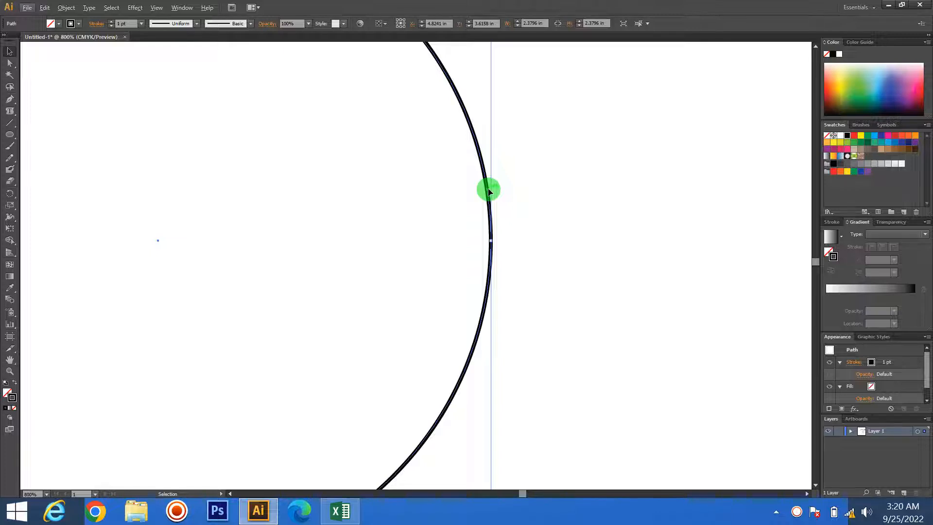
{"action": "left_click_drag", "start_coordinate": [521, 251], "coordinate": [623, 307]}
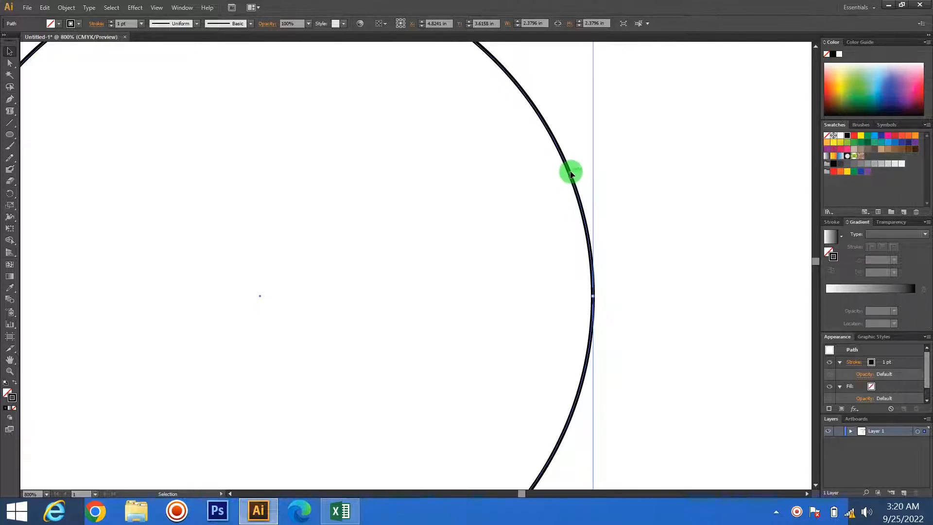
{"action": "scroll", "coordinate": [571, 174], "scroll_direction": "down", "scroll_amount": 3}
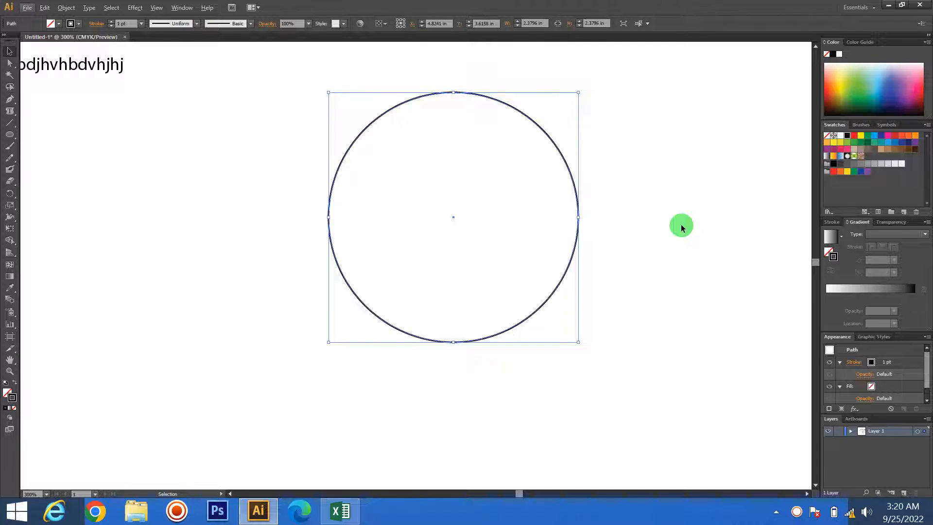
{"action": "scroll", "coordinate": [678, 225], "scroll_direction": "up", "scroll_amount": 1}
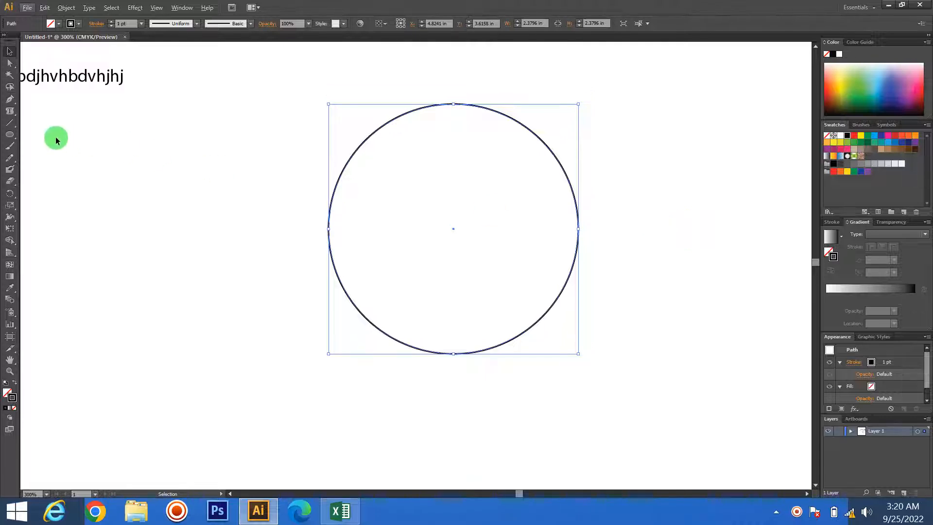
{"action": "left_click_drag", "start_coordinate": [10, 111], "coordinate": [51, 138]}
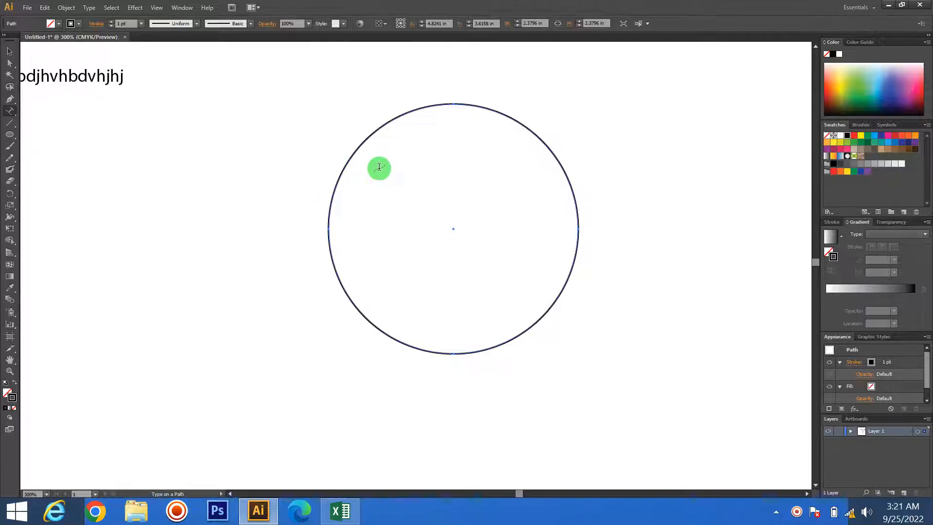
{"action": "left_click", "coordinate": [343, 170]}
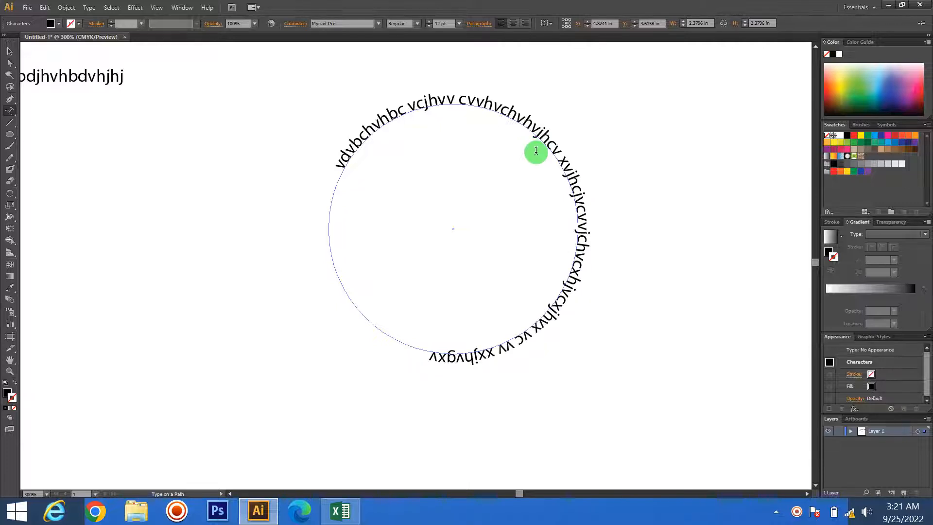
{"action": "left_click", "coordinate": [9, 51]}
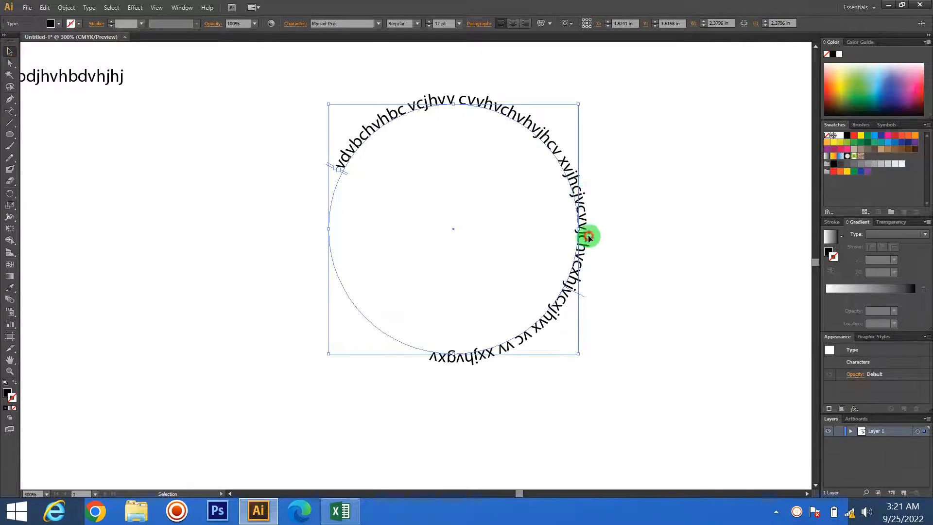
- Move the circular path text off the page to the pasteboard at its upper left and deselect it
{"action": "left_click_drag", "start_coordinate": [589, 236], "coordinate": [707, 153]}
{"action": "scroll", "coordinate": [660, 264], "scroll_direction": "down", "scroll_amount": 2}
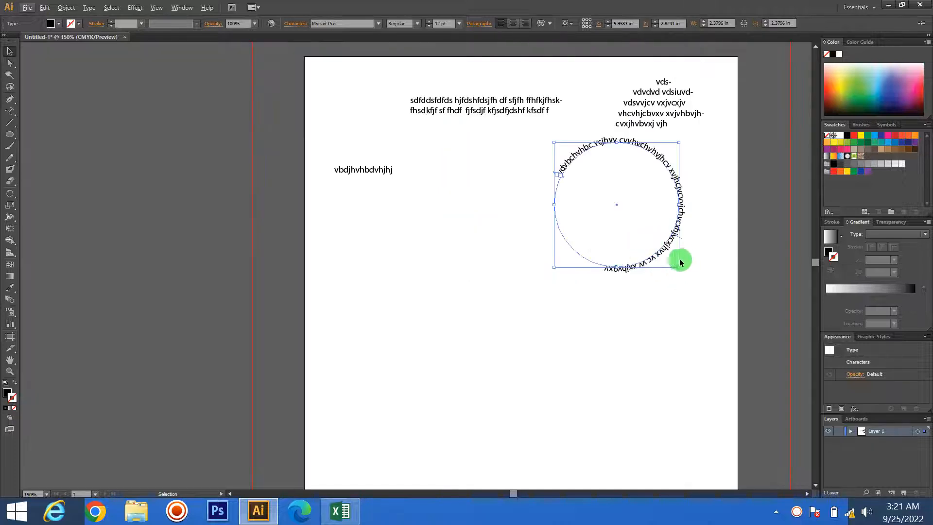
{"action": "left_click_drag", "start_coordinate": [680, 262], "coordinate": [294, 140]}
{"action": "left_click", "coordinate": [208, 224]}
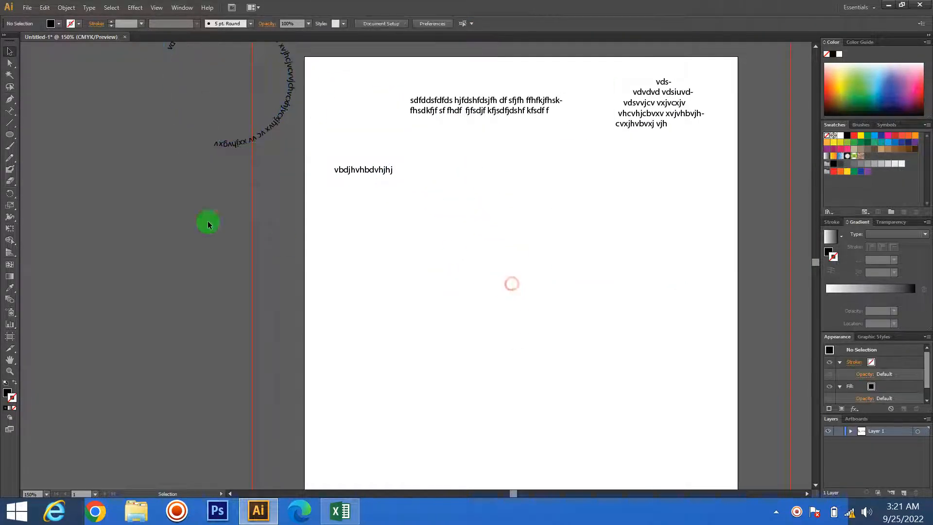
- Add vertical point text reading "gdfgdfgd" near the middle of the page with the Vertical Type tool
{"action": "left_click", "coordinate": [10, 113]}
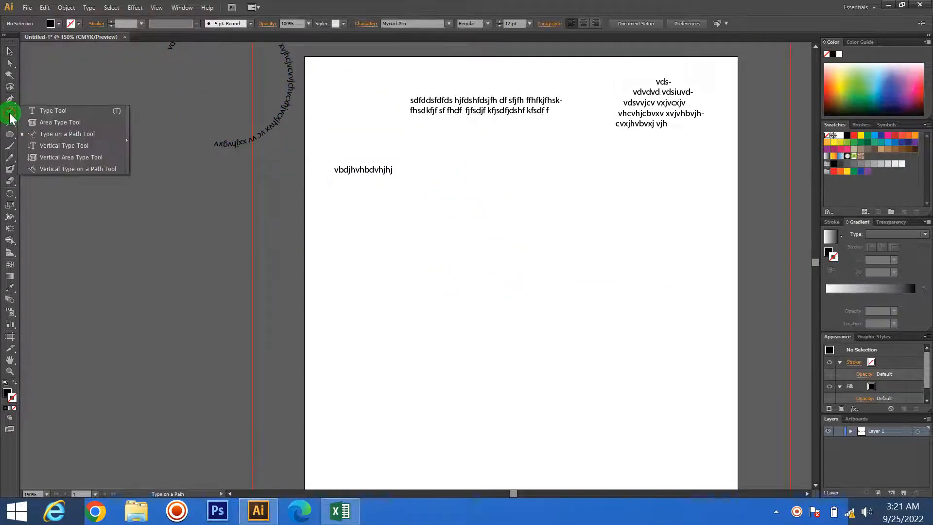
{"action": "left_click_drag", "start_coordinate": [10, 118], "coordinate": [62, 146]}
{"action": "left_click", "coordinate": [461, 308]}
{"action": "type", "text": "gdfgdfgd"}
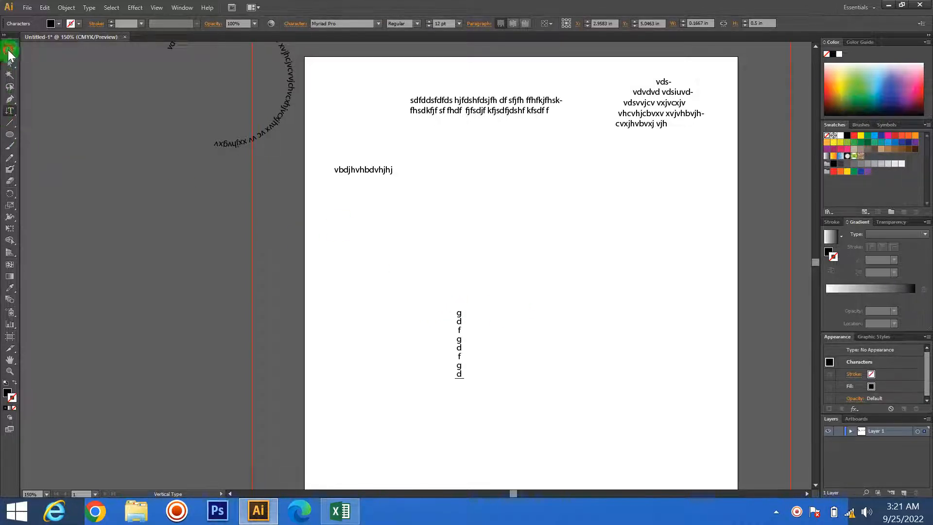
- Draw a vertical text box about 1.16 in wide and 1.43 in high above and right of the vertical text
{"action": "left_click", "coordinate": [9, 112]}
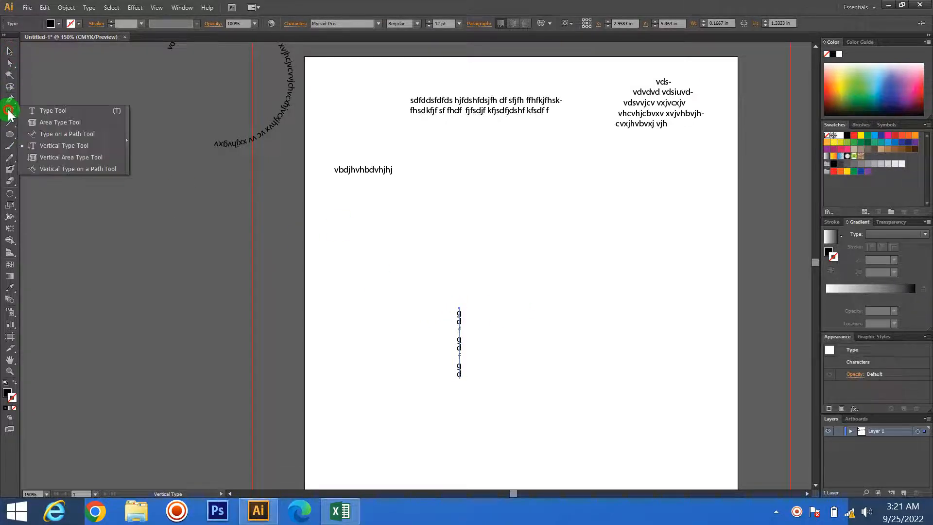
{"action": "left_click", "coordinate": [71, 155]}
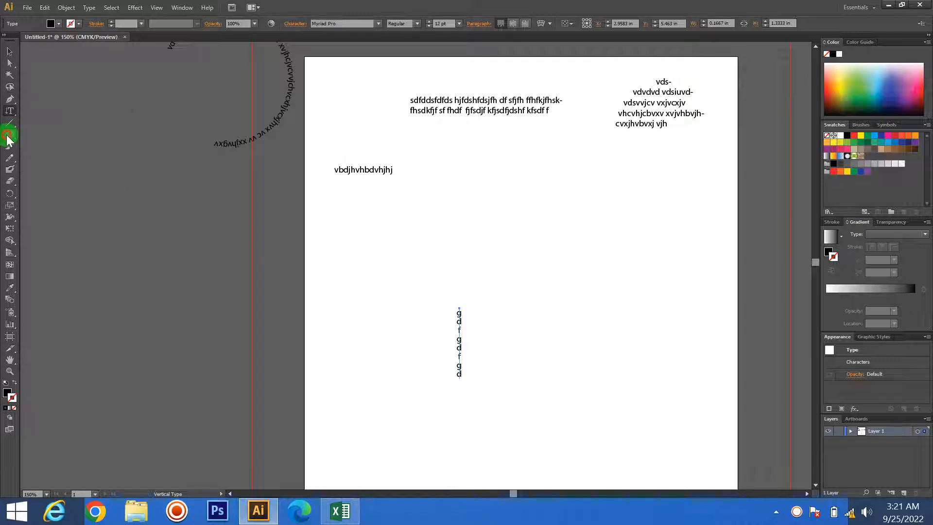
{"action": "left_click_drag", "start_coordinate": [507, 210], "coordinate": [567, 285]}
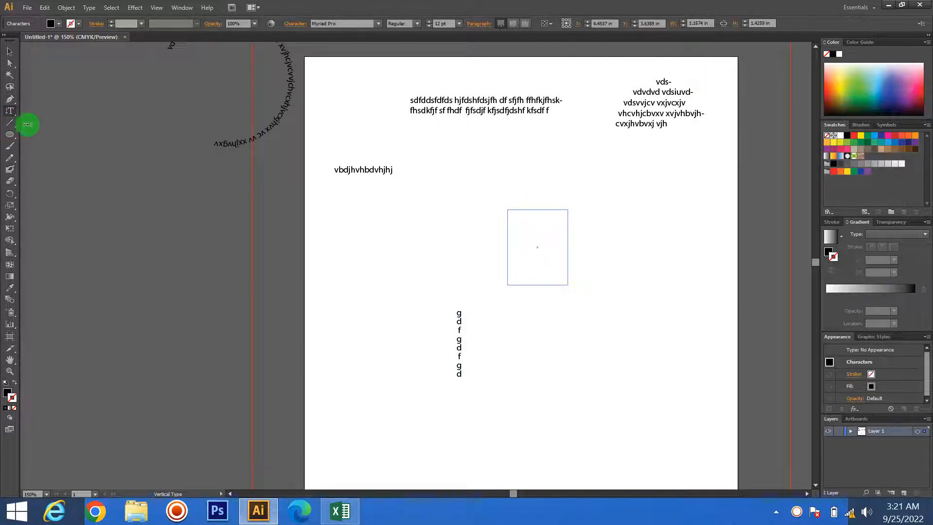
- Try to enter filler text in the empty vertical text box, and deselect it
{"action": "left_click_drag", "start_coordinate": [10, 112], "coordinate": [70, 145]}
{"action": "key", "text": "f"}
{"action": "key", "text": "g"}
{"action": "key", "text": "f"}
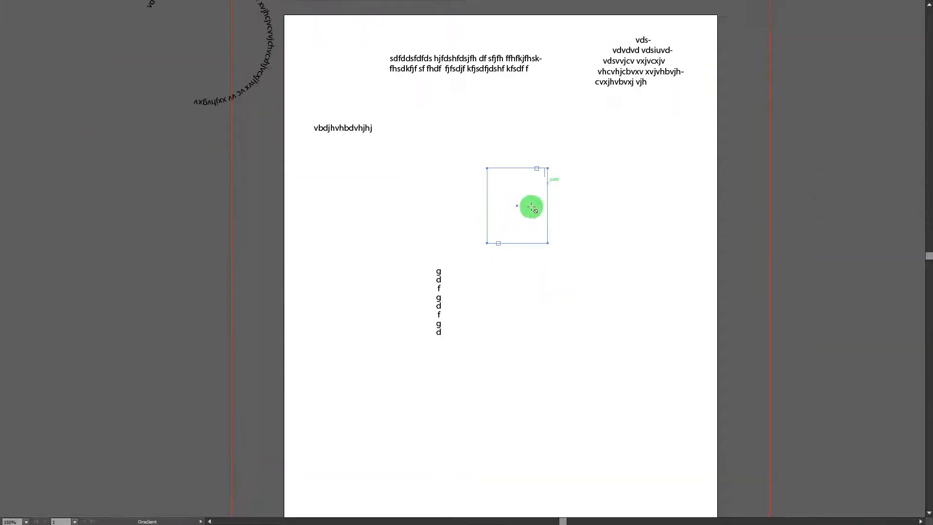
{"action": "key", "text": "f"}
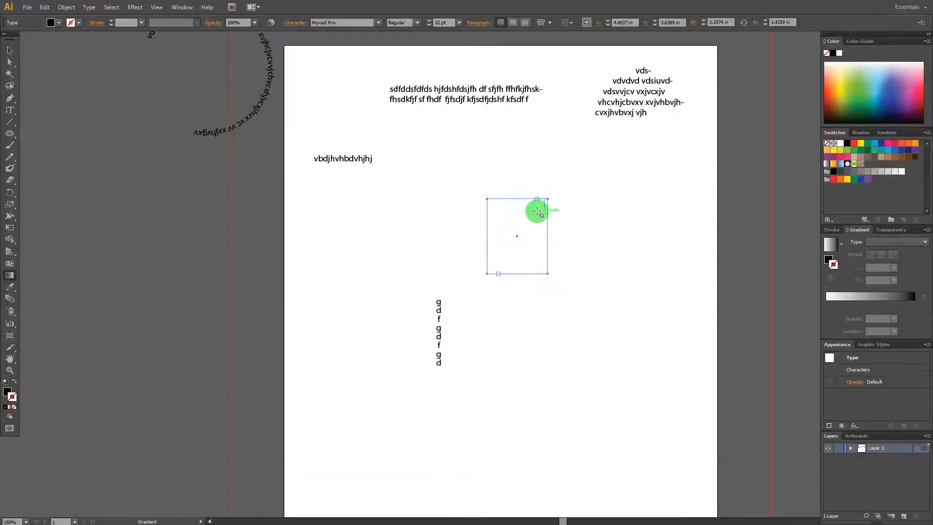
{"action": "key", "text": "v"}
{"action": "key", "text": "f"}
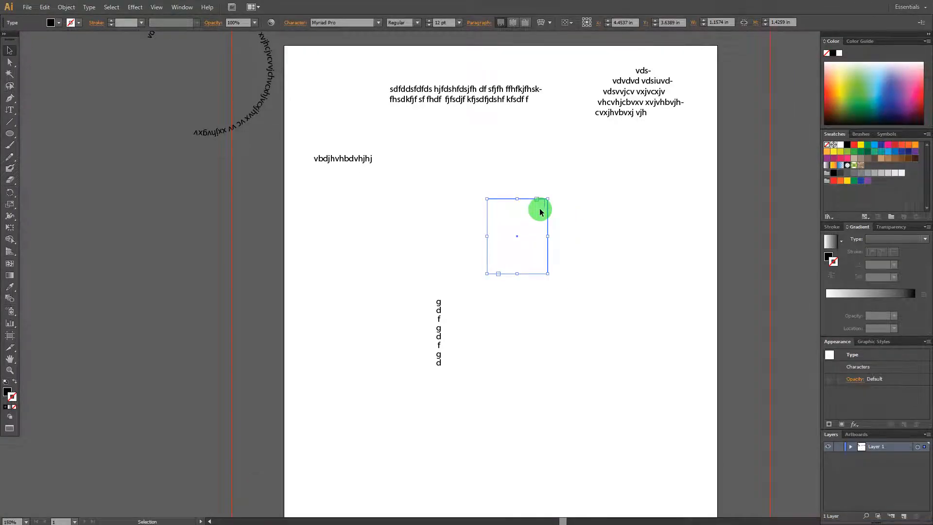
{"action": "key", "text": "f"}
{"action": "key", "text": "f"}
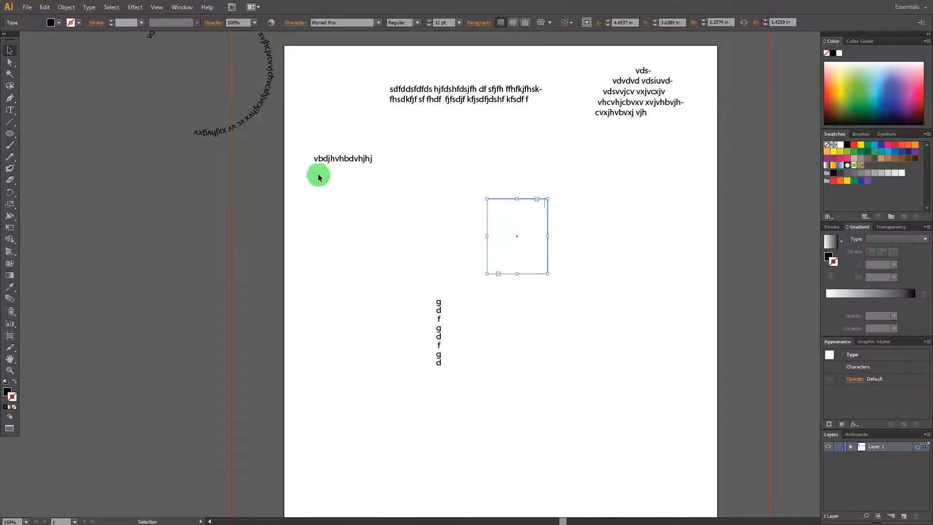
{"action": "left_click", "coordinate": [131, 160]}
{"action": "left_click", "coordinate": [531, 225]}
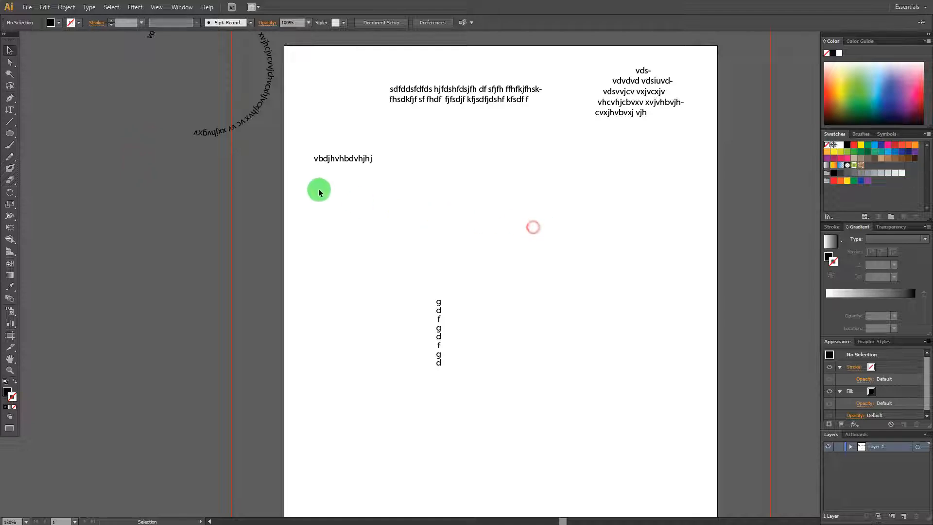
- Delete the vertical point text from the page
{"action": "left_click", "coordinate": [439, 302]}
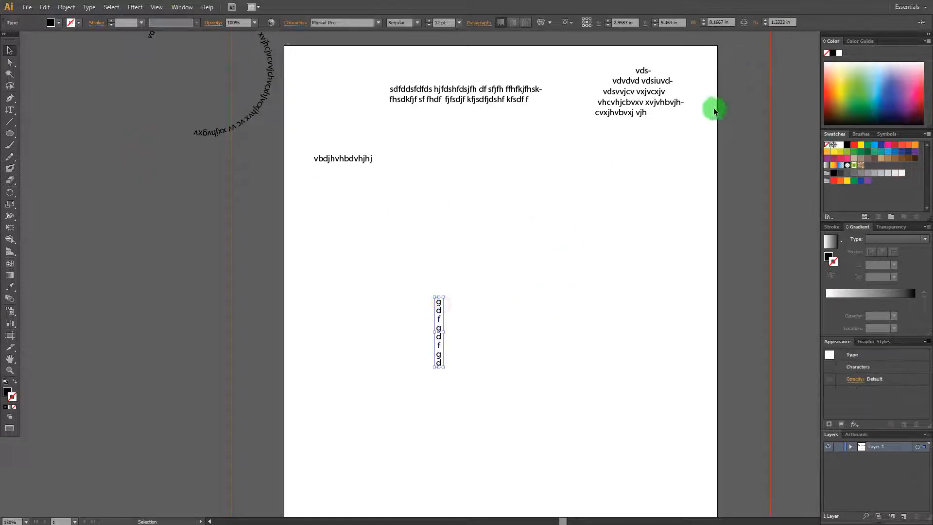
{"action": "key", "text": "f"}
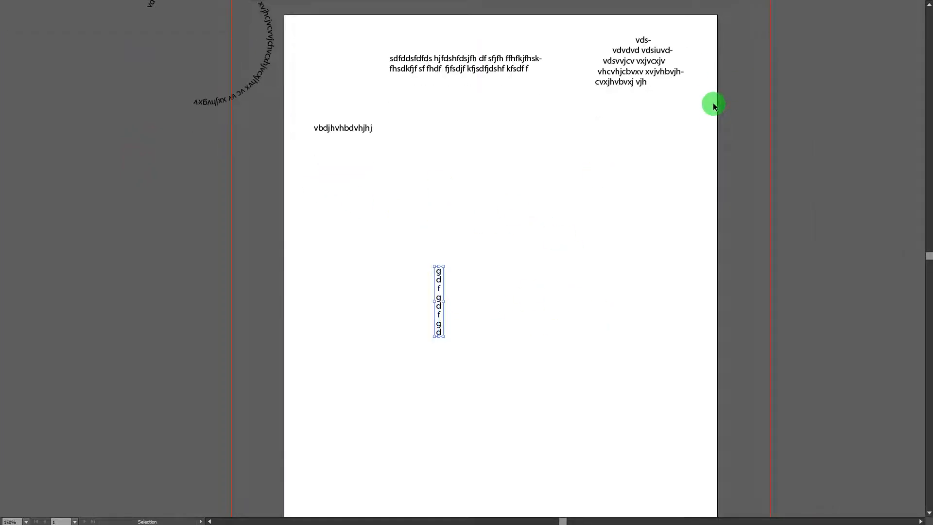
{"action": "key", "text": "f"}
{"action": "left_click_drag", "start_coordinate": [450, 358], "coordinate": [418, 306]}
{"action": "left_click", "coordinate": [547, 324]}
{"action": "key", "text": "Delete"}
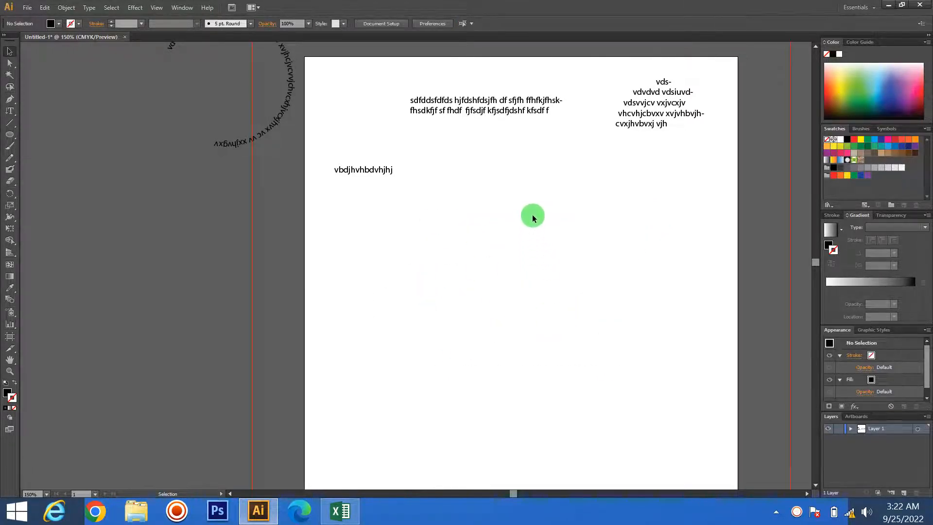
- Select and delete every remaining object in the document
{"action": "left_click", "coordinate": [562, 304]}
{"action": "key", "text": "ctrl+a"}
{"action": "key", "text": "Delete"}
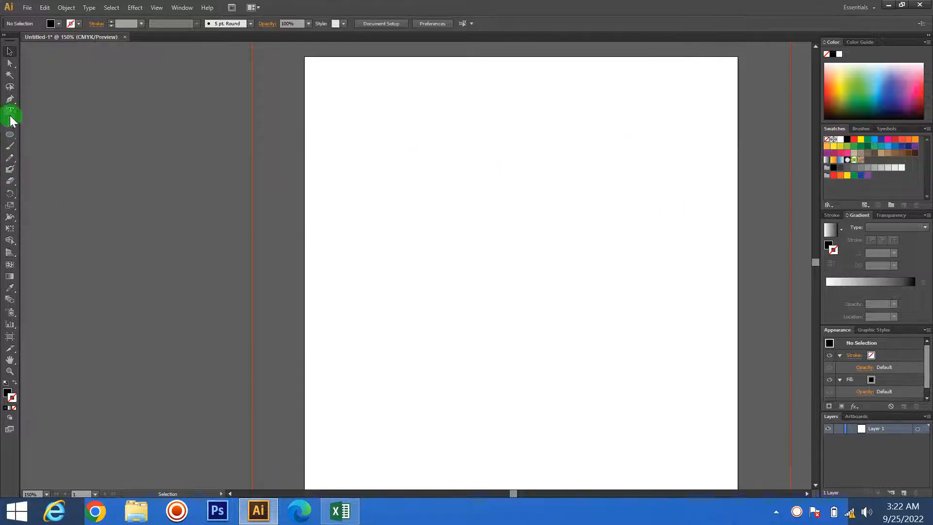
- Draw a tilted black hexagon about 4.24 in wide and 4.36 in high on the upper part of the page
{"action": "left_click", "coordinate": [11, 135]}
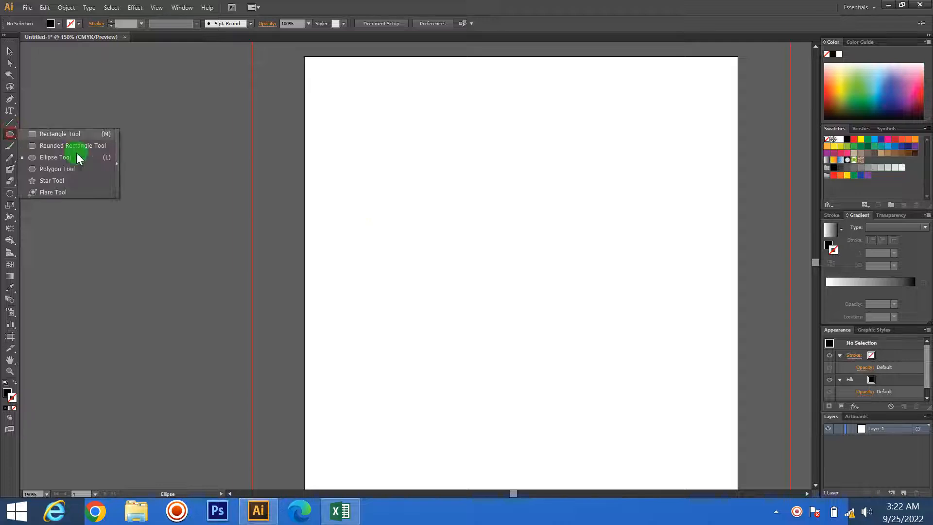
{"action": "left_click", "coordinate": [53, 169]}
{"action": "left_click_drag", "start_coordinate": [412, 204], "coordinate": [500, 281]}
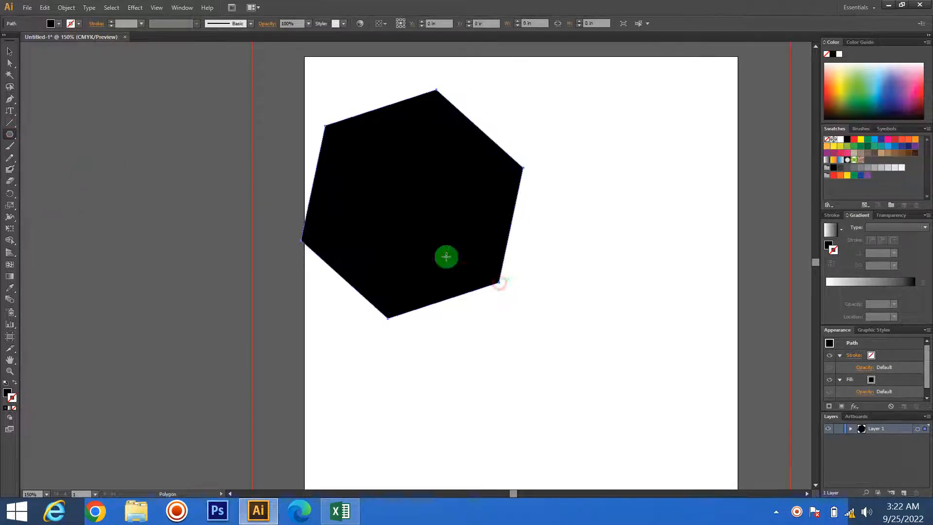
- Fill the hexagon with vertical filler text beginning "jhgj" using the Vertical Area Type tool
{"action": "left_click_drag", "start_coordinate": [10, 111], "coordinate": [55, 161]}
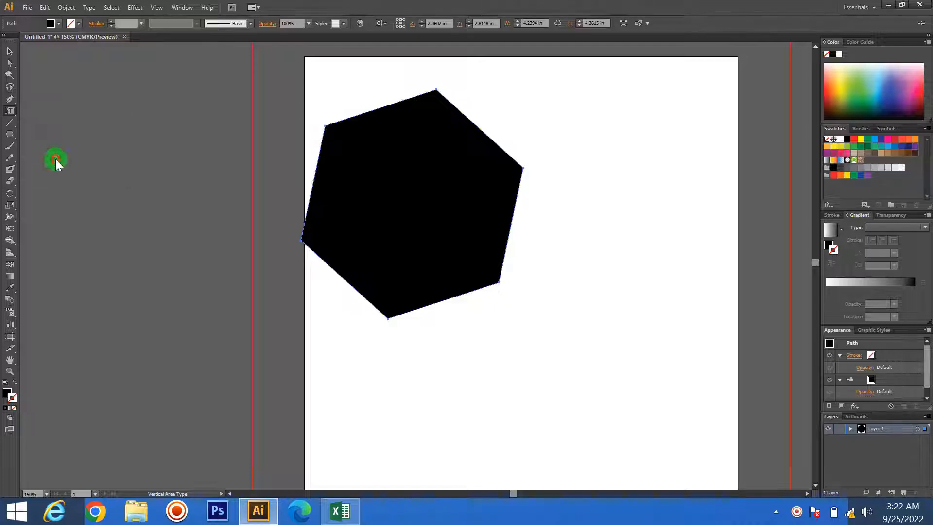
{"action": "left_click", "coordinate": [329, 132]}
{"action": "type", "text": "jhgjjh,gjgggjjyjjgjh,jhg"}
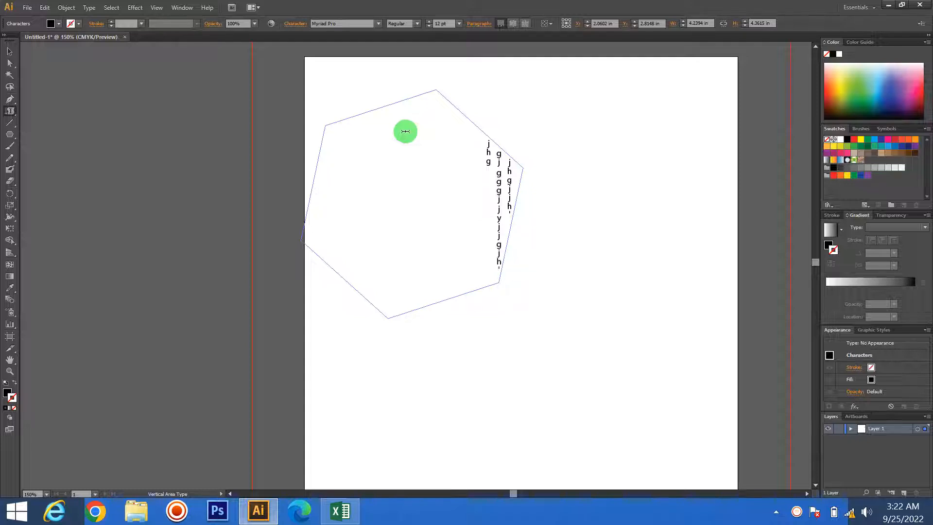
{"action": "left_click", "coordinate": [9, 50]}
{"action": "left_click", "coordinate": [10, 122]}
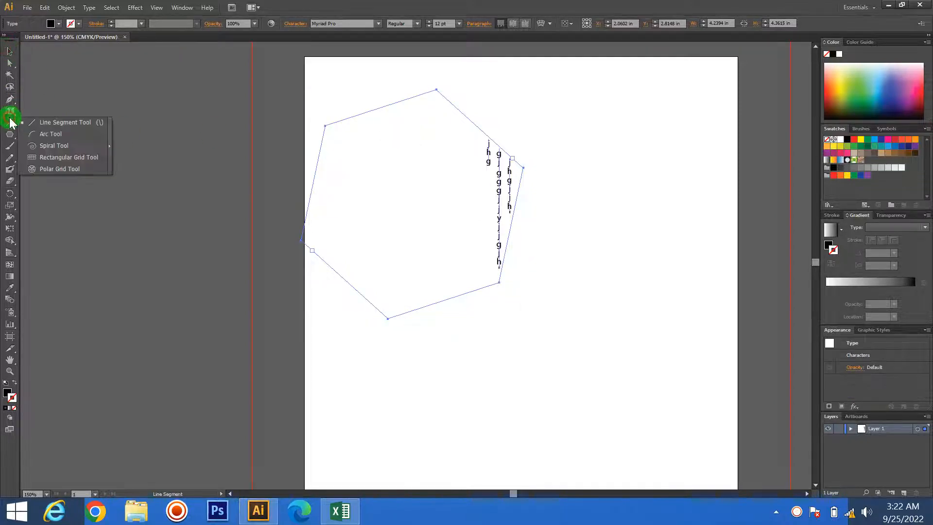
{"action": "left_click", "coordinate": [11, 111]}
{"action": "left_click_drag", "start_coordinate": [12, 111], "coordinate": [34, 152]}
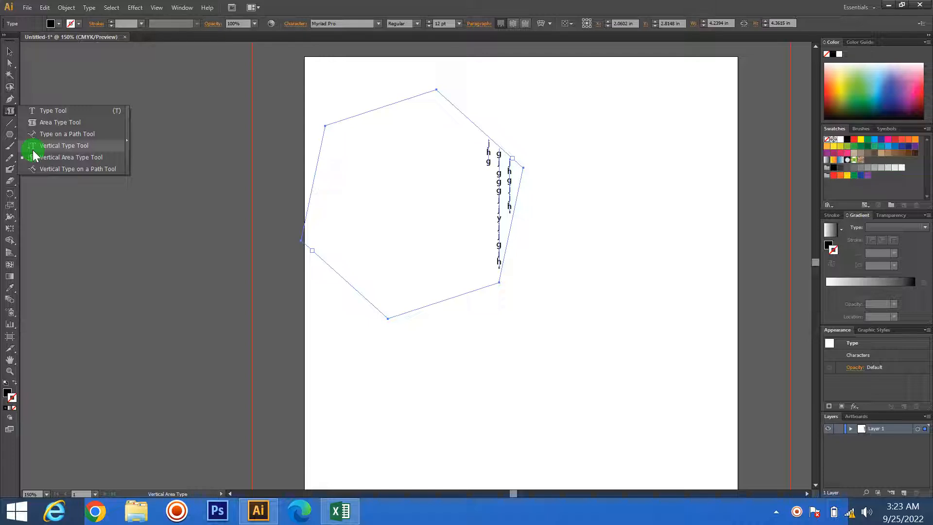
{"action": "left_click_drag", "start_coordinate": [33, 155], "coordinate": [8, 97]}
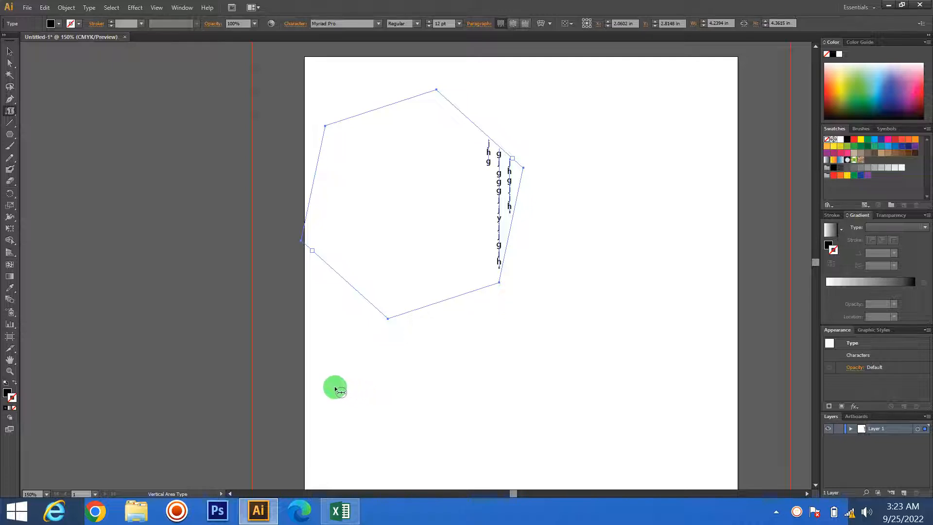
- Draw an S-shaped curve about 3.37 in wide below the vertical text with the Pen tool, ending in a corner point
{"action": "left_click", "coordinate": [9, 99]}
{"action": "left_click", "coordinate": [349, 404]}
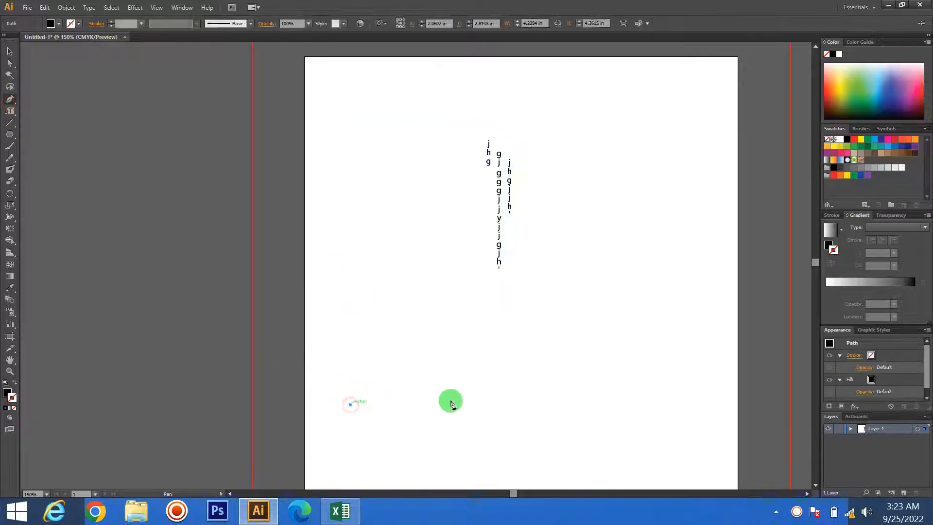
{"action": "left_click_drag", "start_coordinate": [451, 398], "coordinate": [502, 341]}
{"action": "left_click_drag", "start_coordinate": [452, 398], "coordinate": [547, 461]}
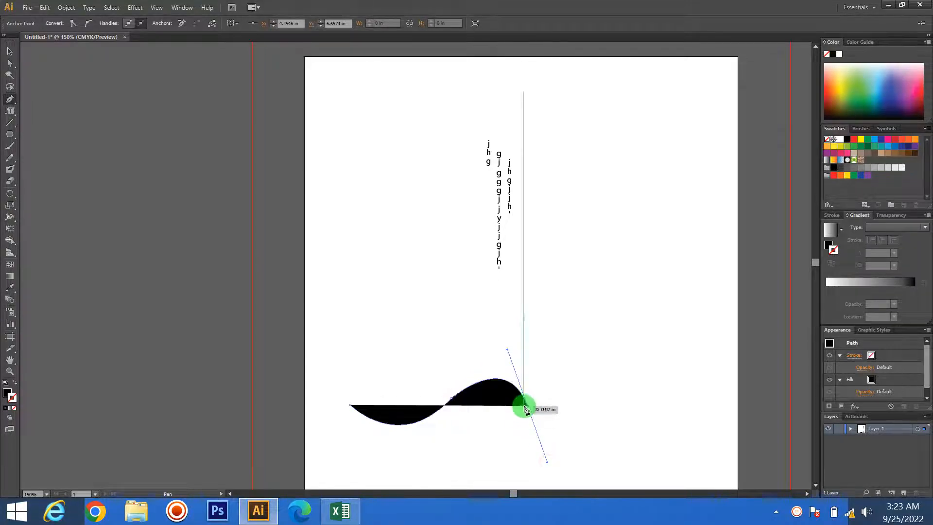
{"action": "left_click", "coordinate": [526, 406]}
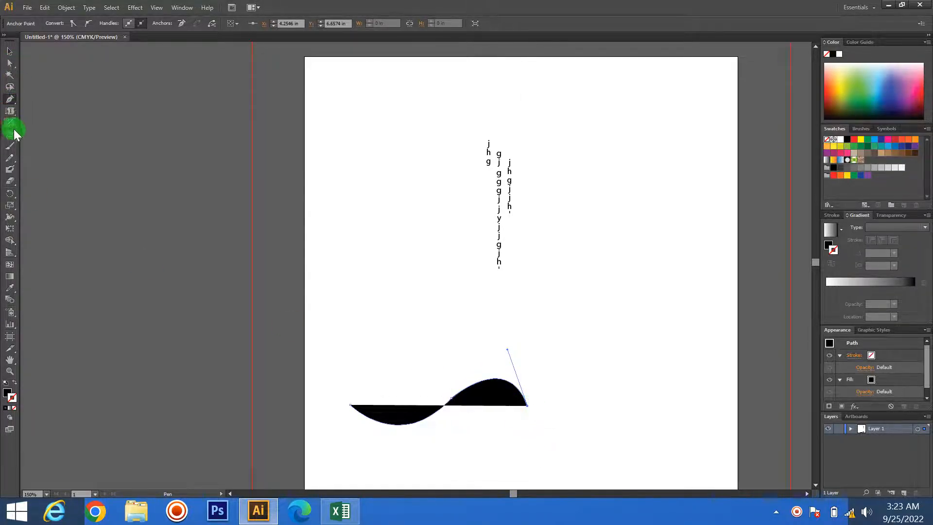
- Run vertical filler text along the curve from its left end with Vertical Type on a Path, and move it to the top of the page
{"action": "left_click_drag", "start_coordinate": [10, 112], "coordinate": [46, 169]}
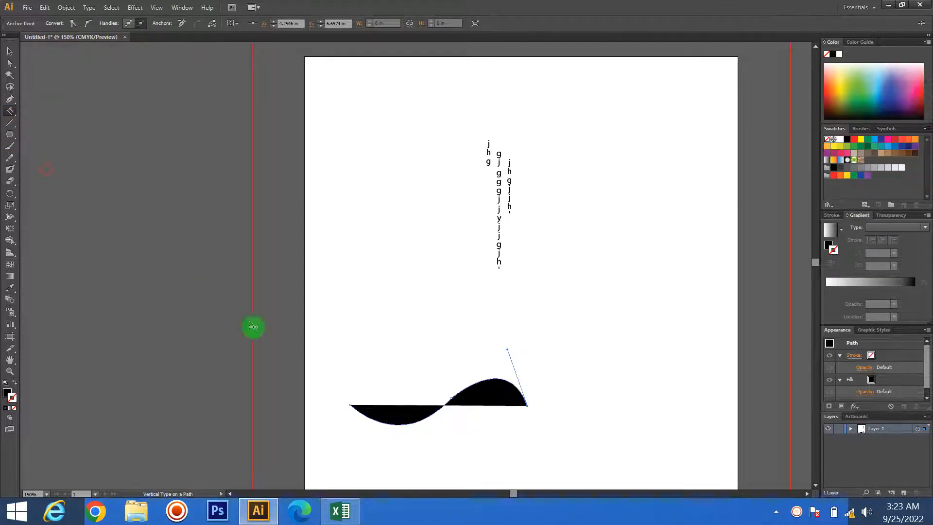
{"action": "left_click", "coordinate": [354, 409]}
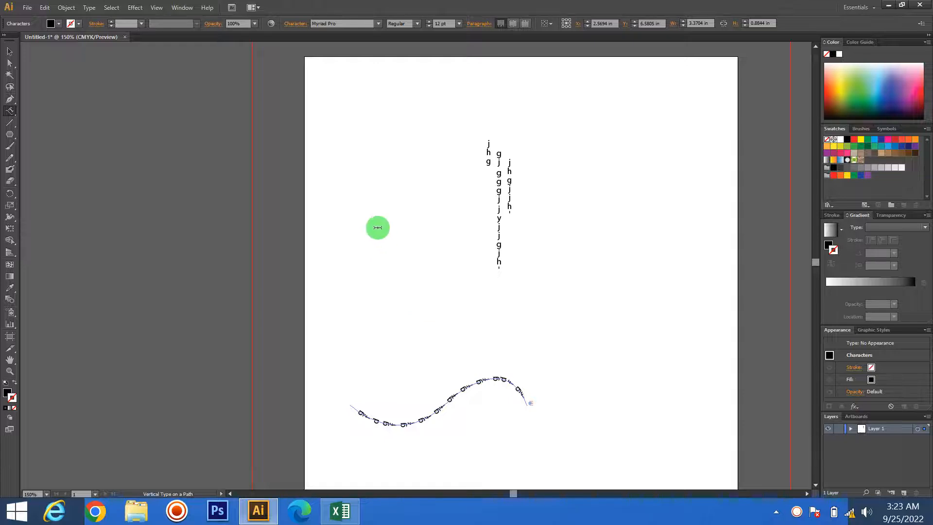
{"action": "left_click", "coordinate": [9, 51]}
{"action": "left_click", "coordinate": [287, 211]}
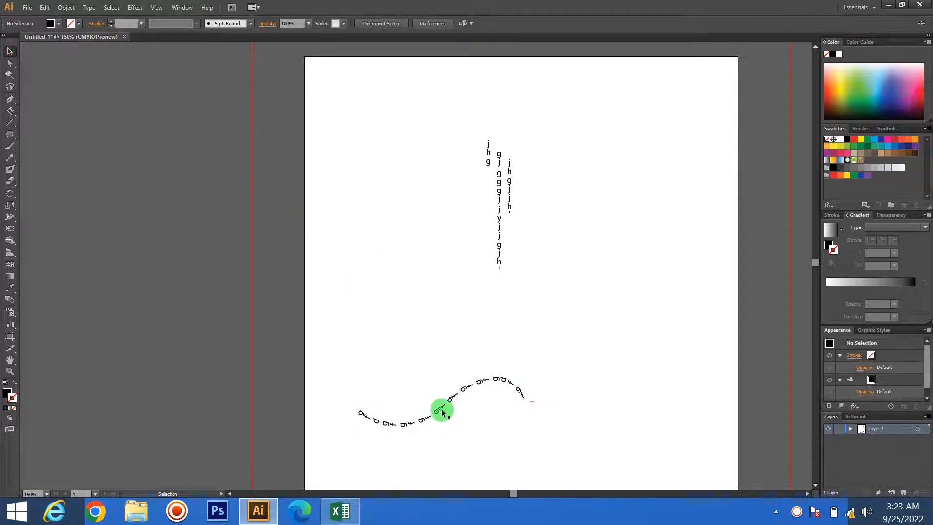
{"action": "left_click_drag", "start_coordinate": [441, 408], "coordinate": [542, 95]}
{"action": "left_click", "coordinate": [606, 189]}
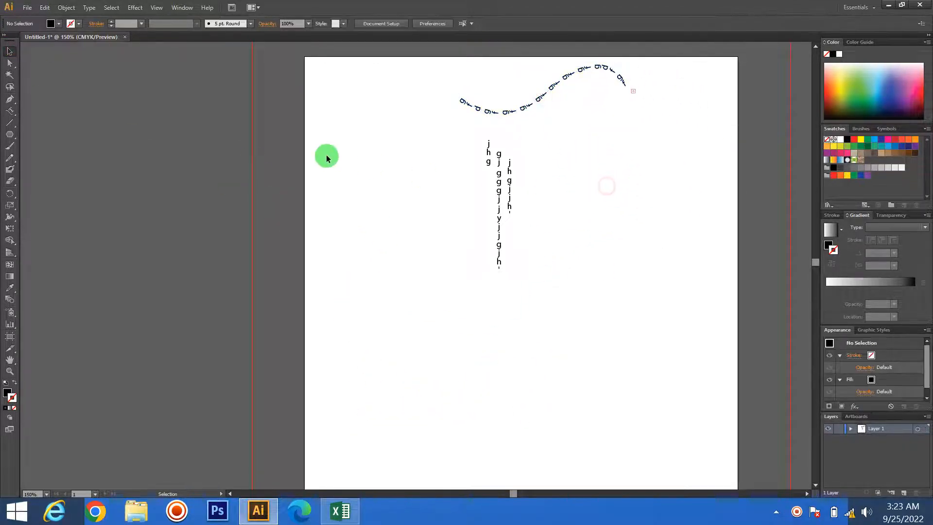
{"action": "left_click", "coordinate": [14, 112]}
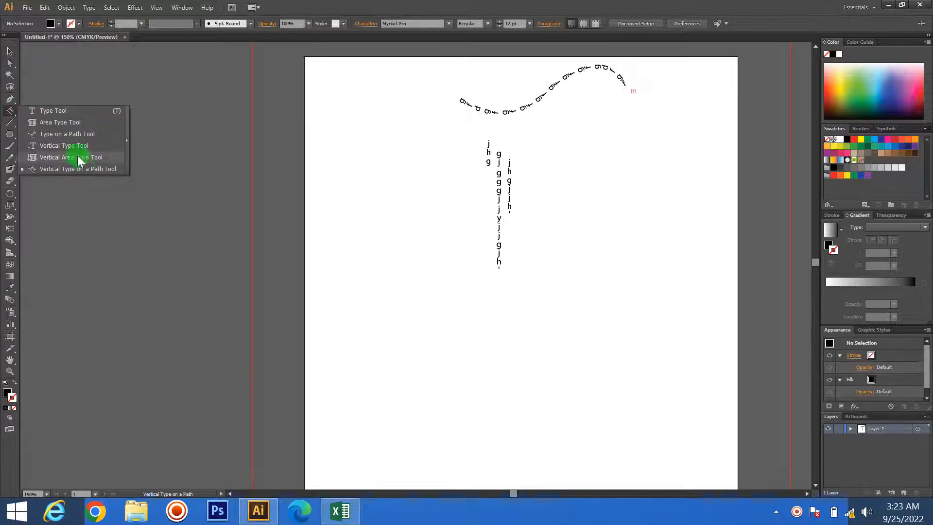
{"action": "left_click", "coordinate": [58, 112]}
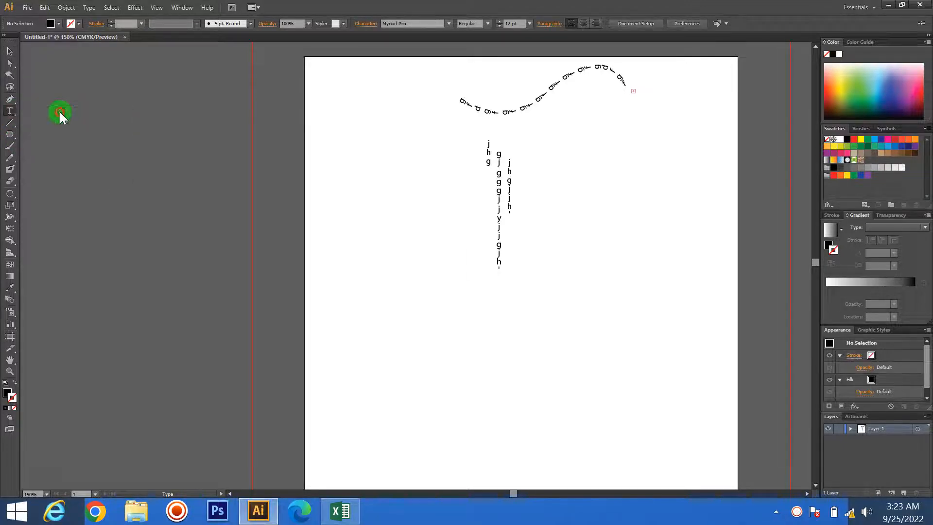
{"action": "left_click", "coordinate": [8, 111]}
{"action": "left_click", "coordinate": [10, 113]}
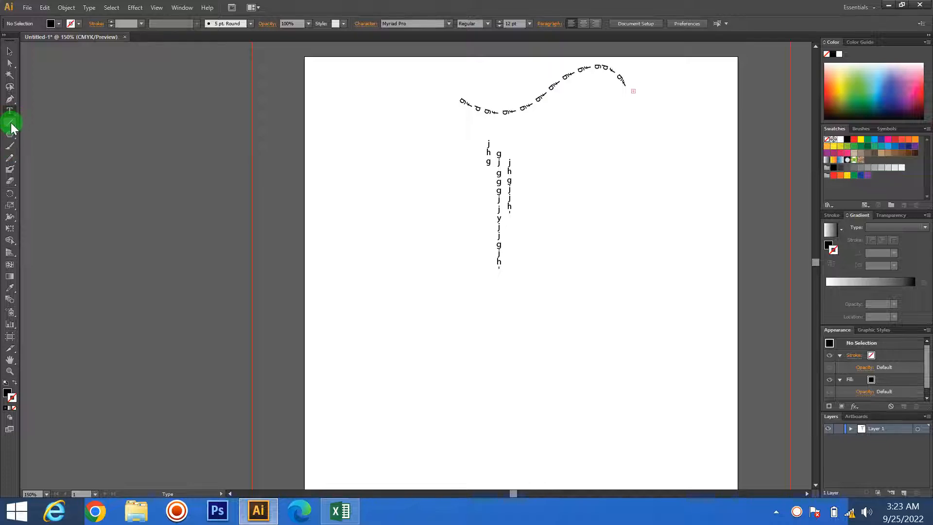
{"action": "left_click_drag", "start_coordinate": [12, 127], "coordinate": [66, 127]}
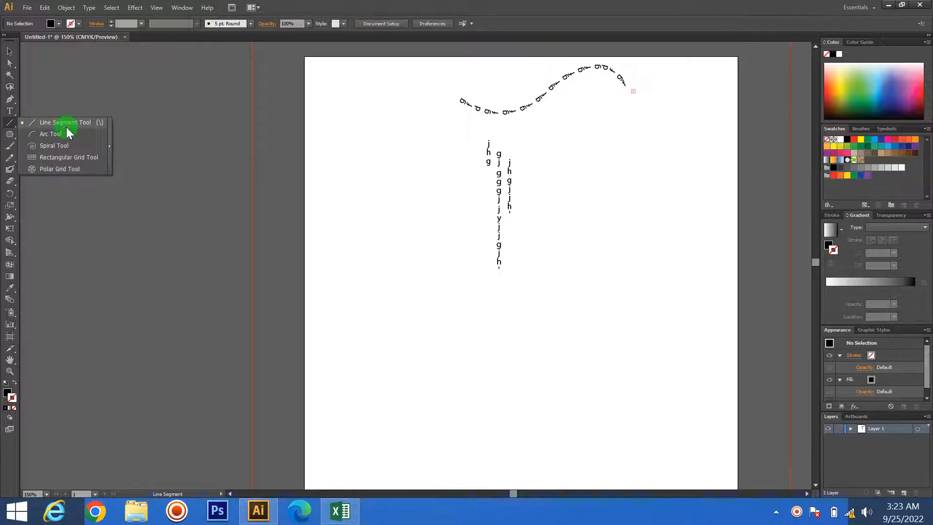
{"action": "left_click", "coordinate": [8, 51]}
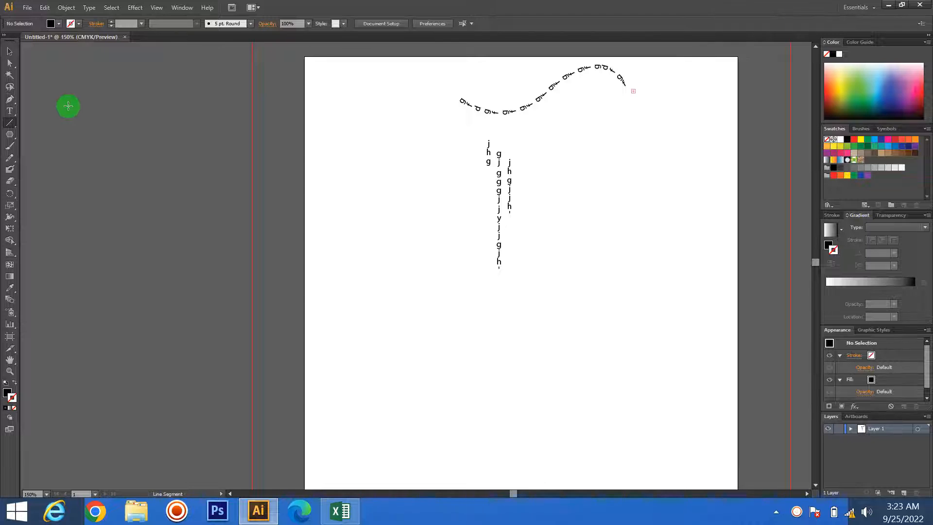
- Draw two nearly horizontal lines about 5.60 in and 5.46 in long below the vertical text with the Line Segment tool
{"action": "left_click_drag", "start_coordinate": [11, 126], "coordinate": [11, 128]}
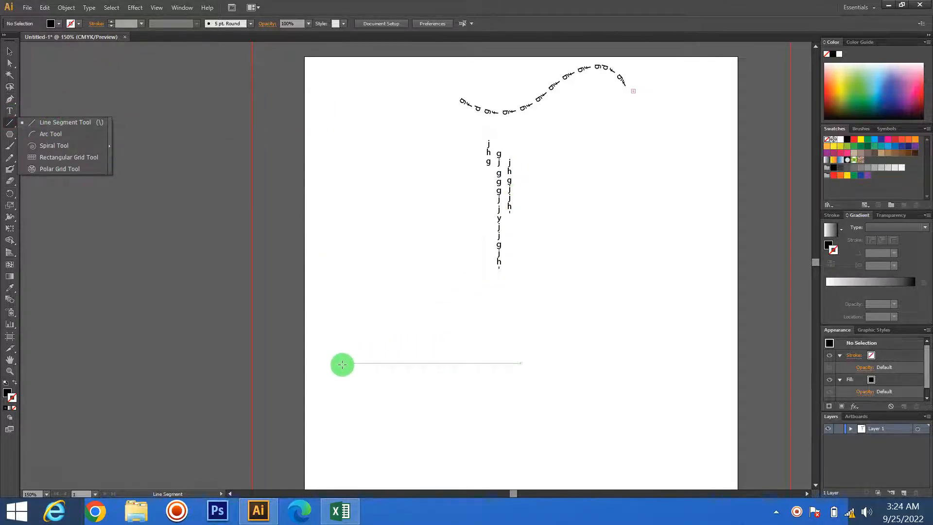
{"action": "left_click_drag", "start_coordinate": [342, 365], "coordinate": [642, 375]}
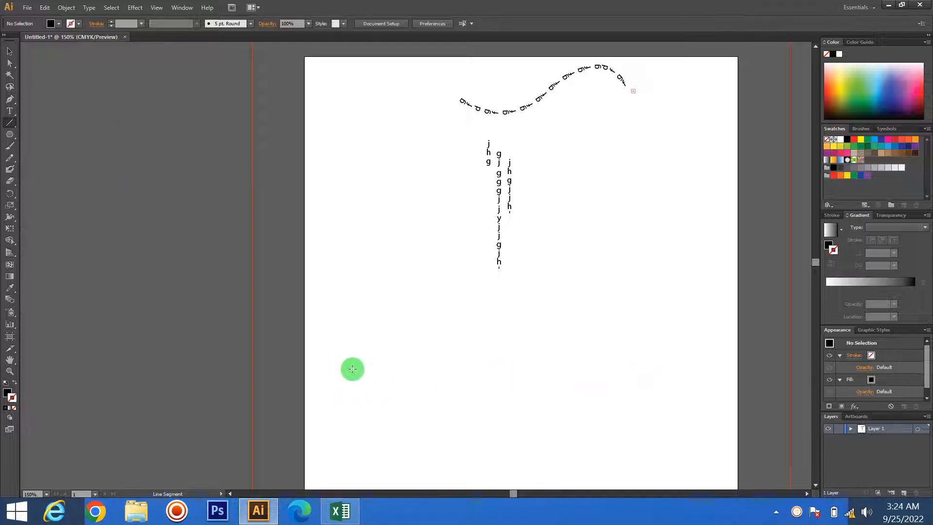
{"action": "left_click_drag", "start_coordinate": [357, 370], "coordinate": [652, 365]}
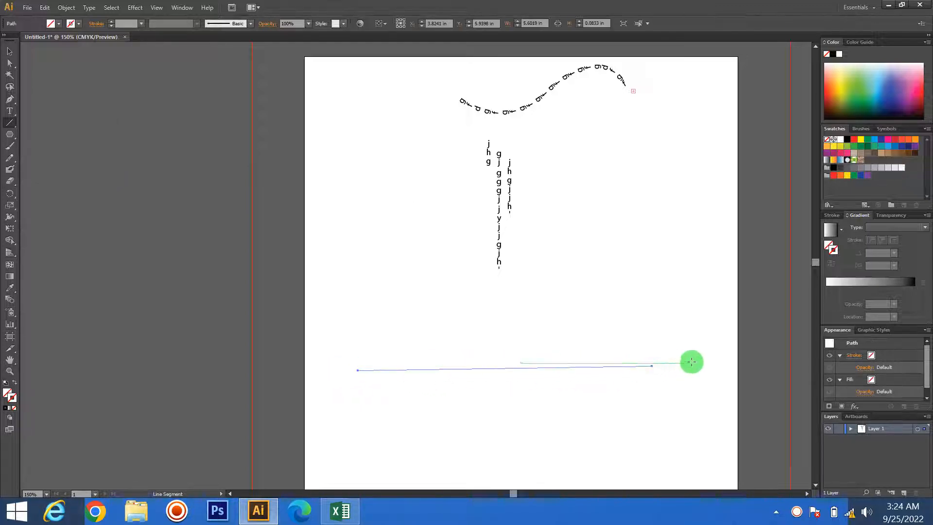
{"action": "scroll", "coordinate": [706, 358], "scroll_direction": "down", "scroll_amount": 5}
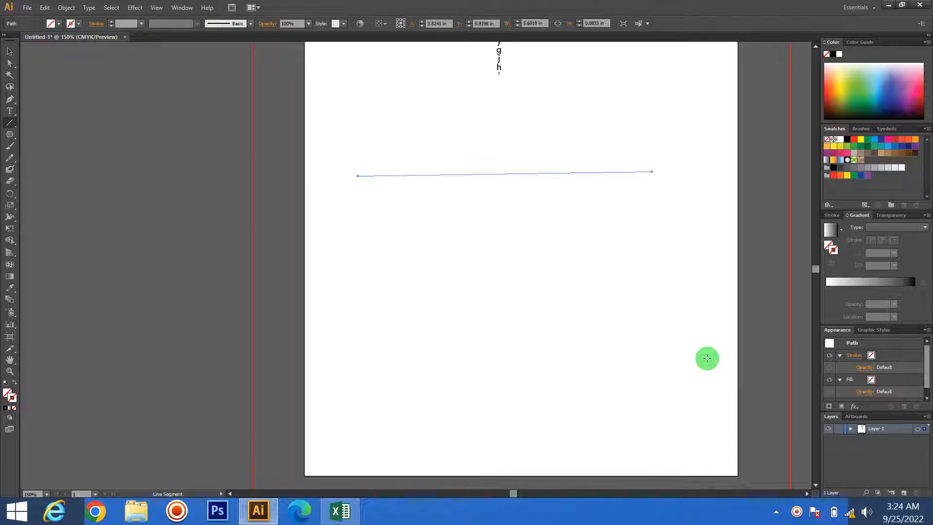
{"action": "left_click_drag", "start_coordinate": [358, 248], "coordinate": [644, 244]}
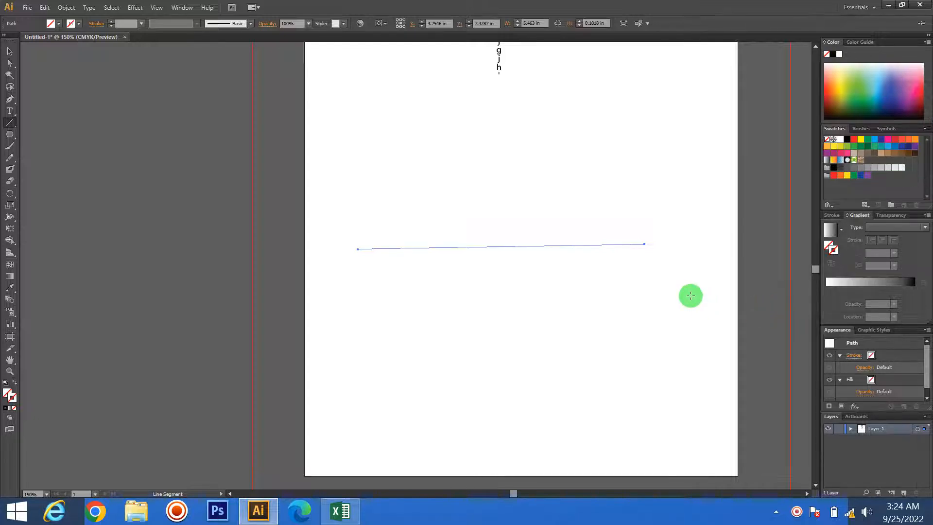
- Draw a perfectly horizontal line about 4.29 in long beside the page, constraining its angle to 0°
{"action": "left_click_drag", "start_coordinate": [73, 302], "coordinate": [296, 285]}
{"action": "key", "text": "shift"}
{"action": "key", "text": "shift"}
{"action": "key", "text": "shift"}
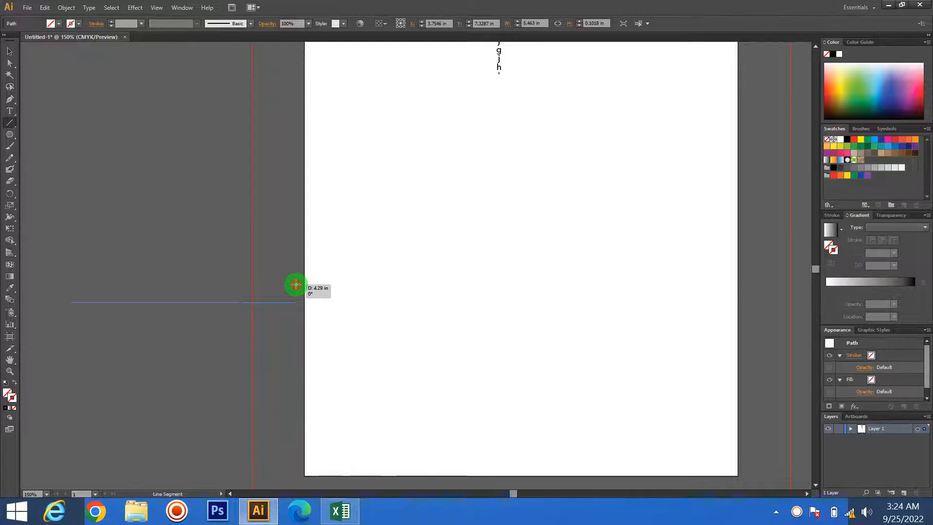
{"action": "left_click_drag", "start_coordinate": [296, 284], "coordinate": [296, 284]}
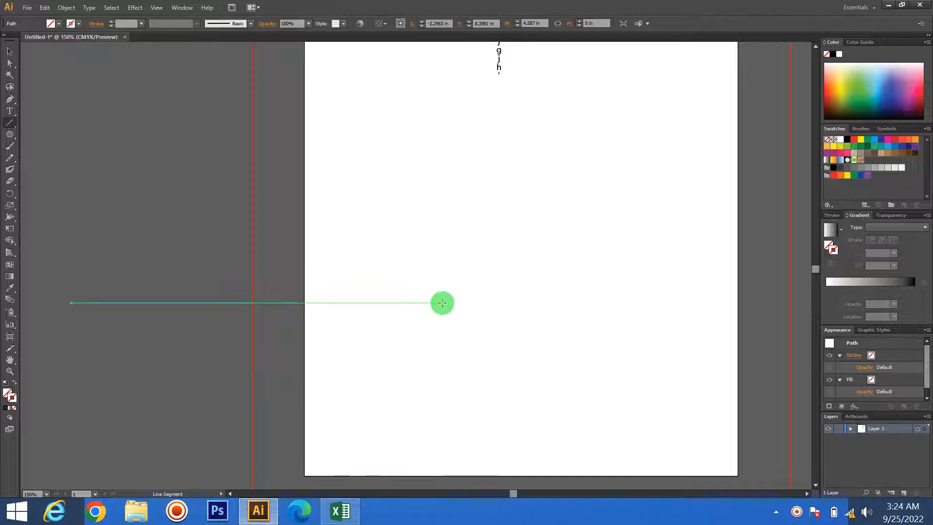
- Select the horizontal line outside the page and move it onto the page below the second line
{"action": "left_click", "coordinate": [10, 51]}
{"action": "left_click", "coordinate": [105, 234]}
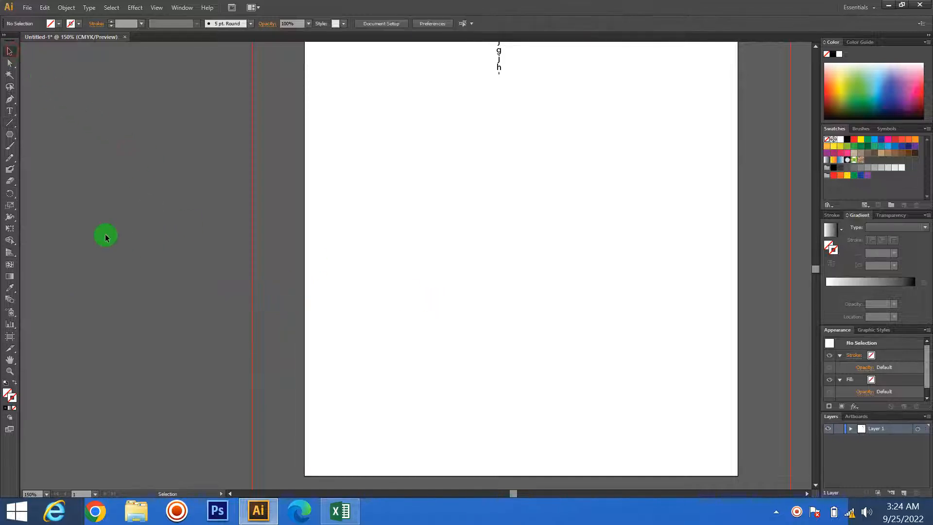
{"action": "left_click_drag", "start_coordinate": [304, 249], "coordinate": [491, 383]}
{"action": "left_click", "coordinate": [578, 390]}
{"action": "left_click_drag", "start_coordinate": [657, 422], "coordinate": [67, 161]}
{"action": "left_click", "coordinate": [122, 136]}
{"action": "left_click_drag", "start_coordinate": [103, 222], "coordinate": [221, 330]}
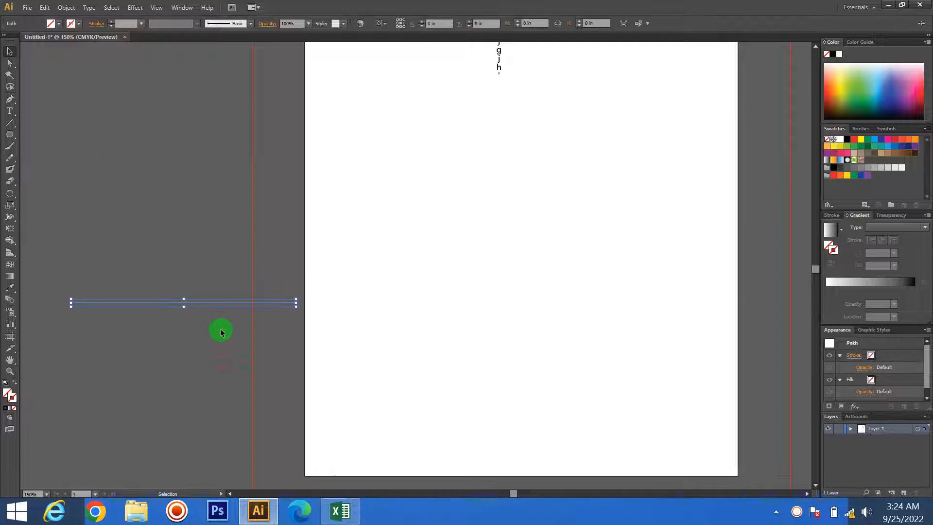
{"action": "left_click", "coordinate": [153, 182]}
{"action": "left_click_drag", "start_coordinate": [72, 261], "coordinate": [276, 387]}
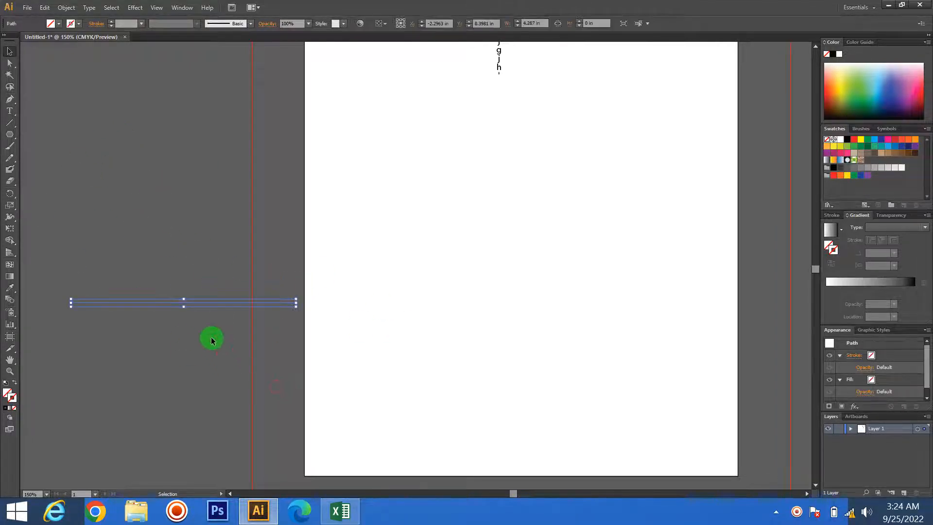
{"action": "left_click_drag", "start_coordinate": [201, 304], "coordinate": [480, 304]}
- Select the two lower lines and give them a red stroke
{"action": "left_click_drag", "start_coordinate": [211, 260], "coordinate": [332, 182]}
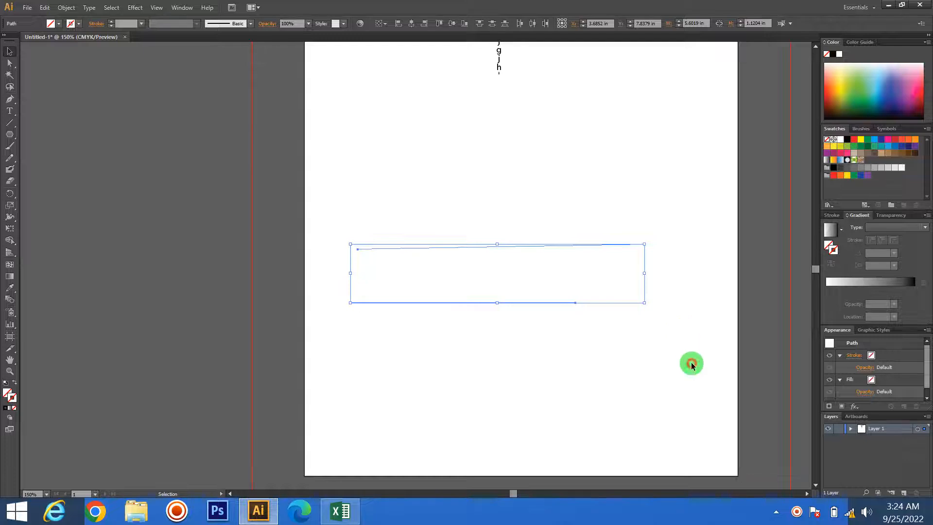
{"action": "left_click_drag", "start_coordinate": [678, 383], "coordinate": [319, 203]}
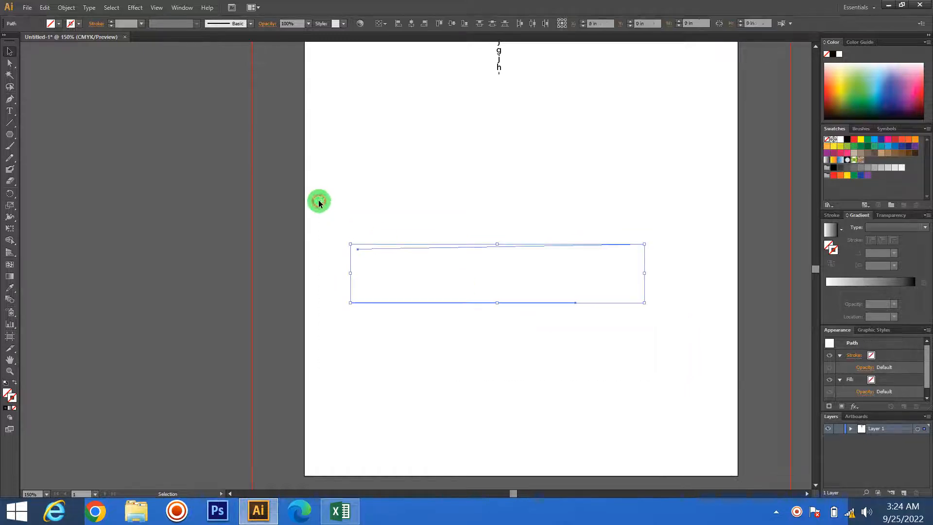
{"action": "double_click", "coordinate": [13, 396]}
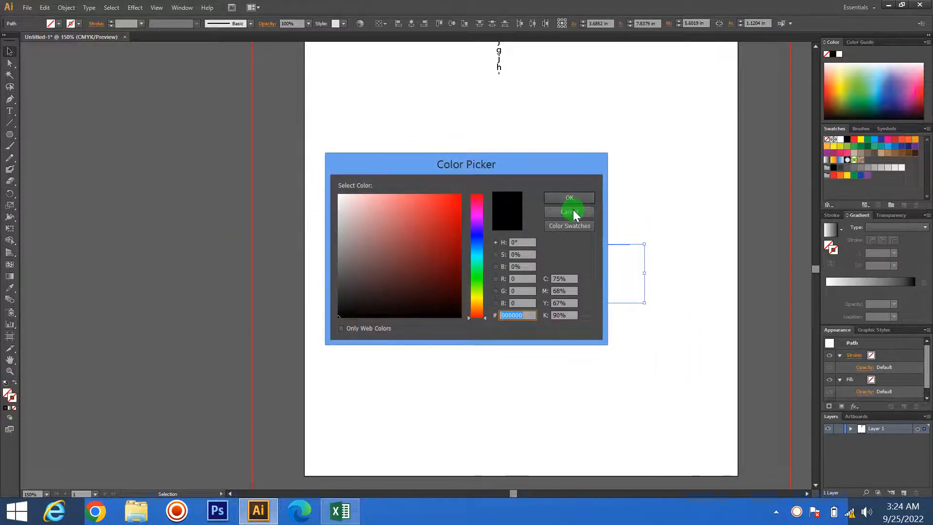
{"action": "left_click", "coordinate": [572, 212]}
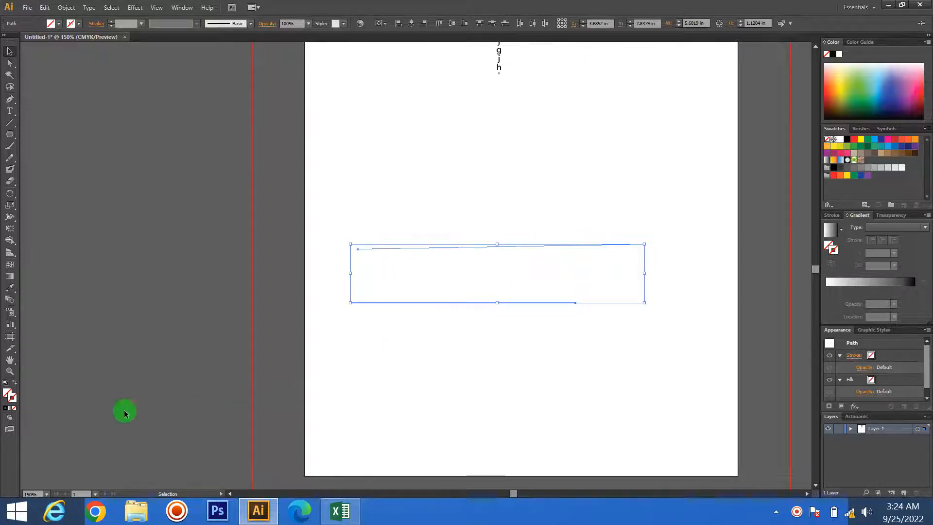
{"action": "double_click", "coordinate": [8, 395]}
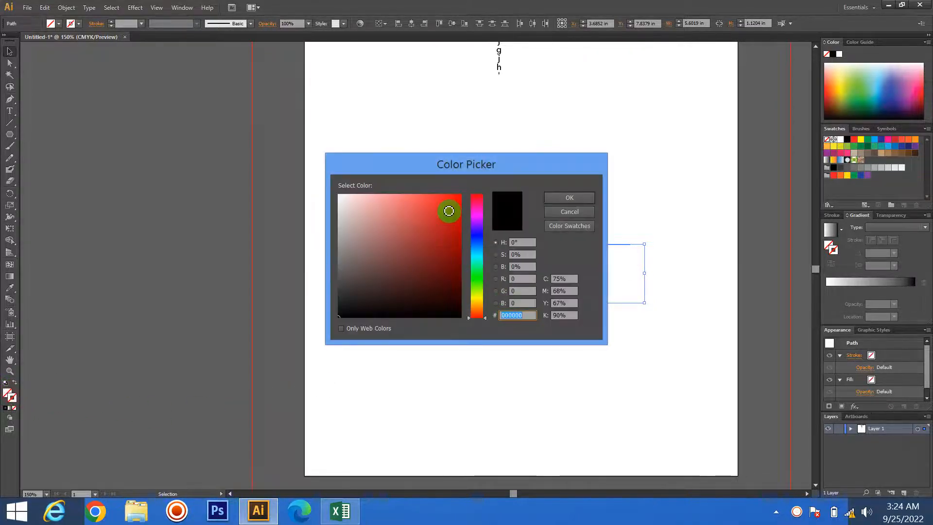
{"action": "left_click_drag", "start_coordinate": [448, 208], "coordinate": [474, 194]}
{"action": "left_click", "coordinate": [569, 197]}
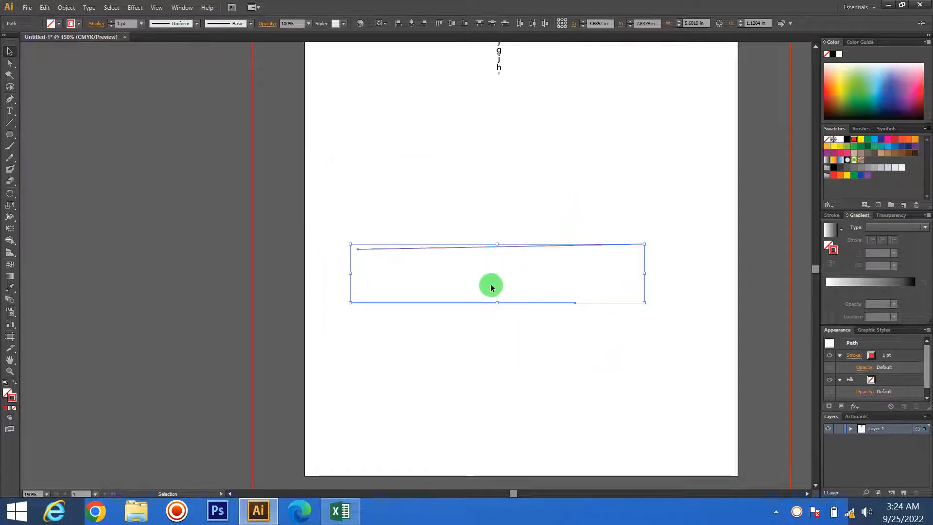
{"action": "left_click", "coordinate": [212, 304]}
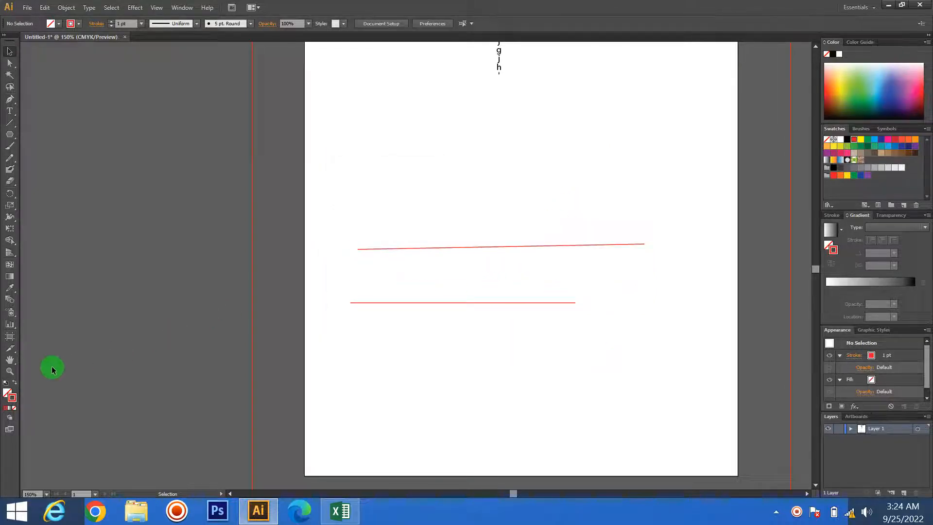
- Remove the stroke colour from the two lower lines and deselect them
{"action": "left_click_drag", "start_coordinate": [305, 235], "coordinate": [392, 237]}
{"action": "left_click", "coordinate": [14, 407]}
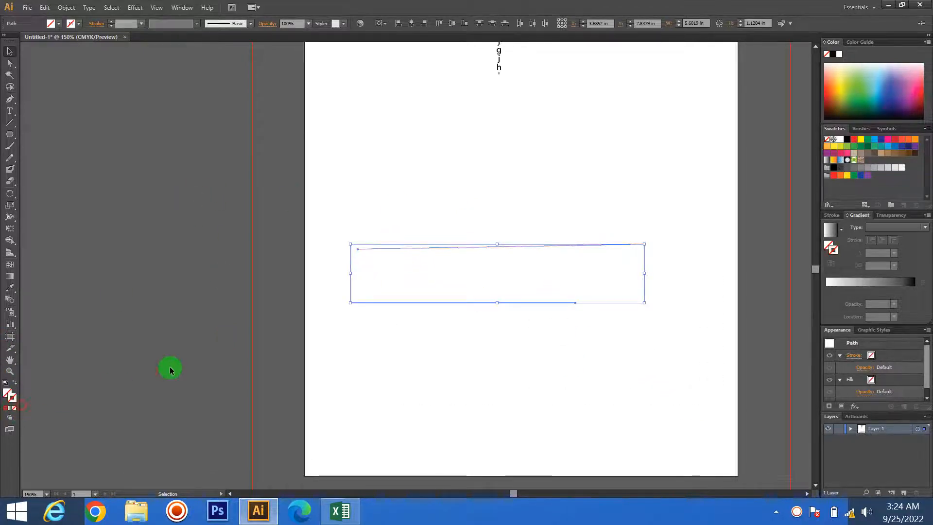
{"action": "left_click", "coordinate": [339, 345]}
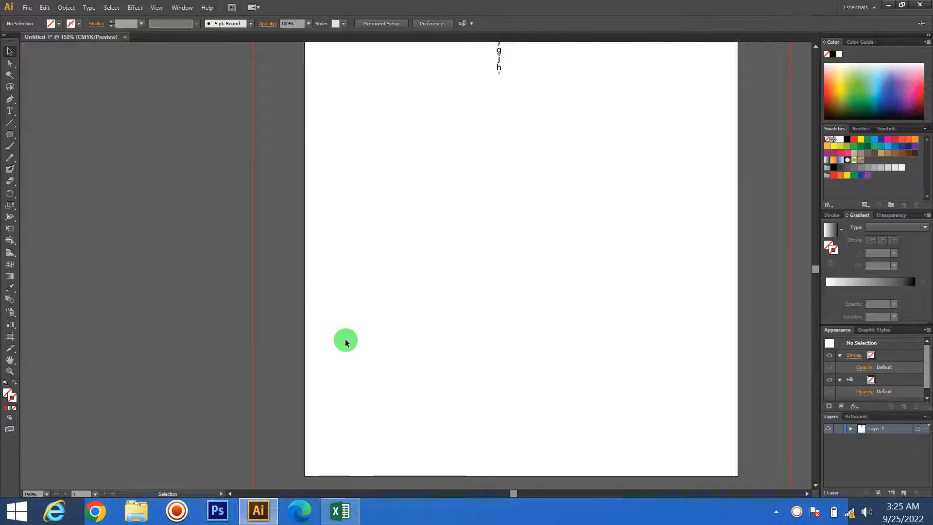
- Select the three unstroked lines to examine where their paths lie on the page, and deselect them
{"action": "scroll", "coordinate": [317, 377], "scroll_direction": "up", "scroll_amount": 3}
{"action": "scroll", "coordinate": [351, 342], "scroll_direction": "right", "scroll_amount": 1}
{"action": "left_click_drag", "start_coordinate": [335, 228], "coordinate": [669, 427]}
{"action": "left_click_drag", "start_coordinate": [219, 212], "coordinate": [576, 383]}
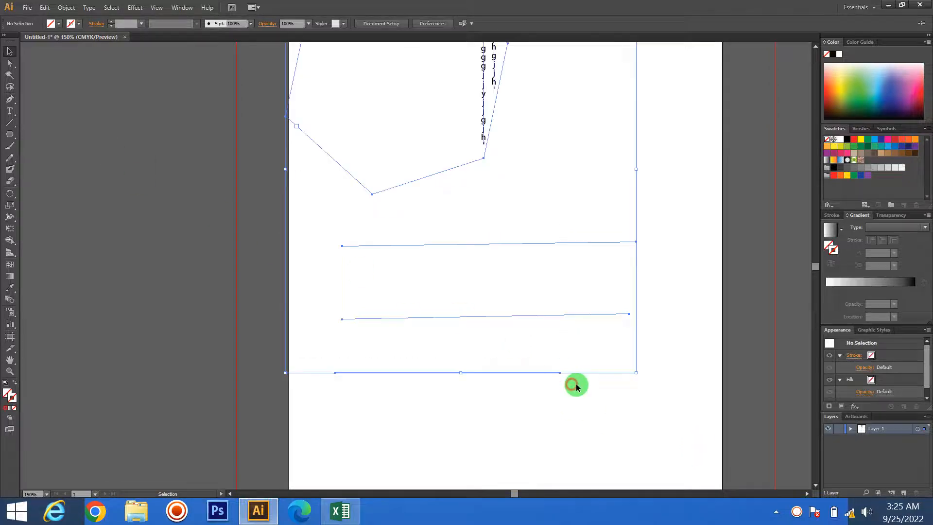
{"action": "left_click", "coordinate": [606, 426]}
{"action": "left_click_drag", "start_coordinate": [607, 453], "coordinate": [396, 174]}
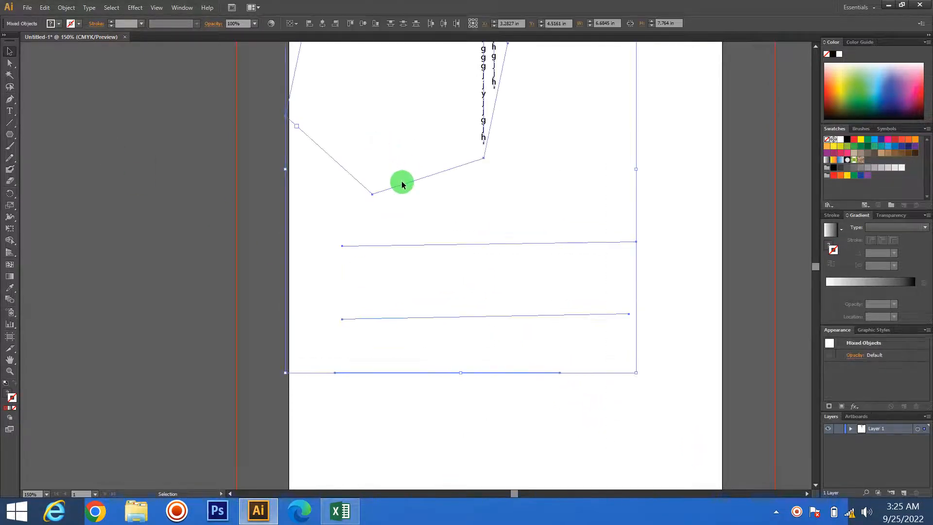
{"action": "left_click", "coordinate": [160, 234]}
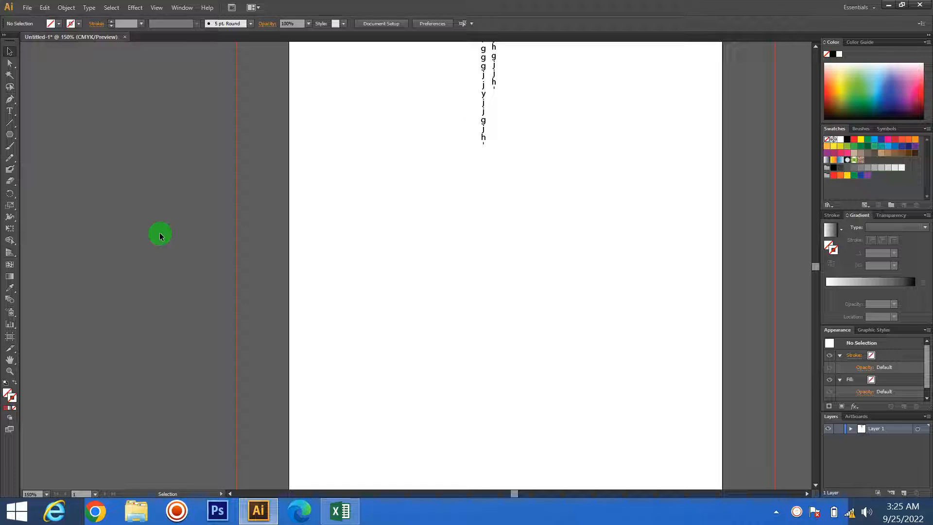
- Switch the document to Outline view to examine all paths on the page, and return to Preview
{"action": "key", "text": "ctrl+y"}
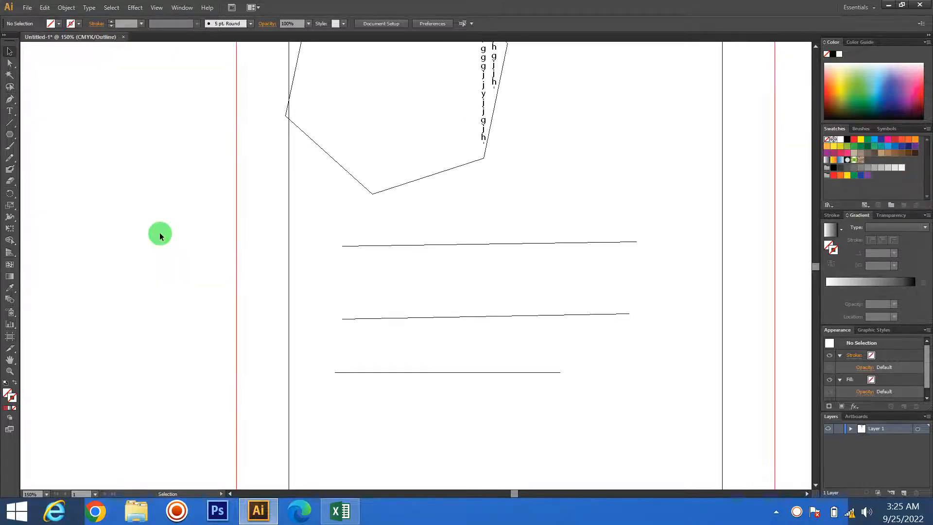
{"action": "scroll", "coordinate": [165, 236], "scroll_direction": "up", "scroll_amount": 5}
{"action": "scroll", "coordinate": [423, 264], "scroll_direction": "down", "scroll_amount": 2}
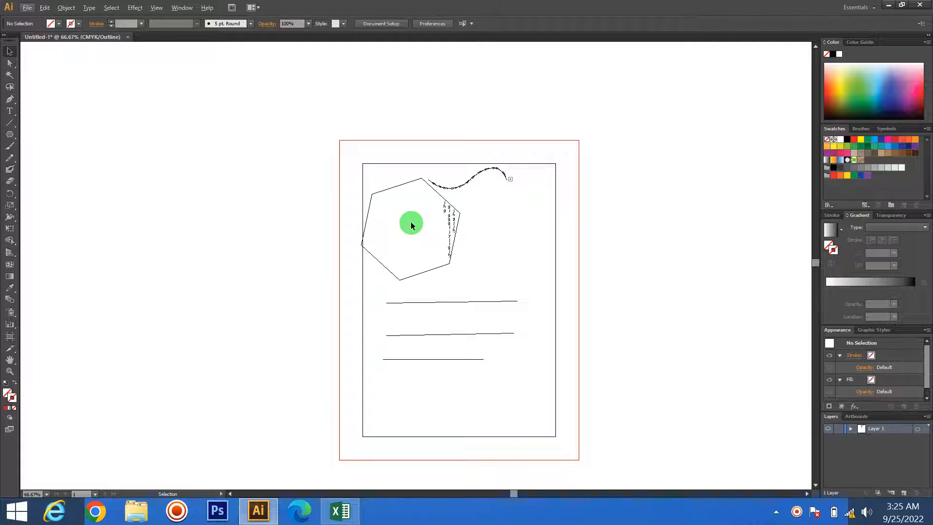
{"action": "key", "text": "ctrl+y"}
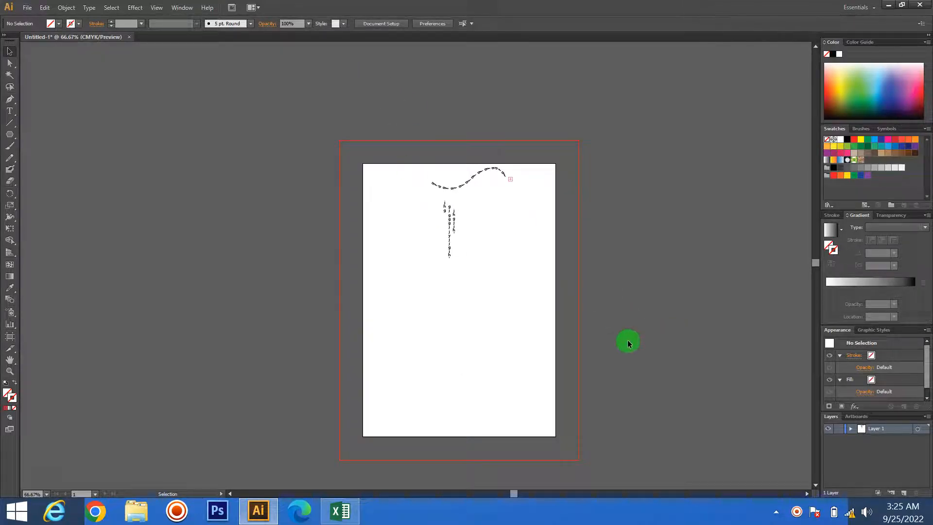
- Select the three lines below the text and set their stroke colour to red FC0000
{"action": "scroll", "coordinate": [480, 311], "scroll_direction": "up", "scroll_amount": 2}
{"action": "scroll", "coordinate": [480, 311], "scroll_direction": "up", "scroll_amount": 1}
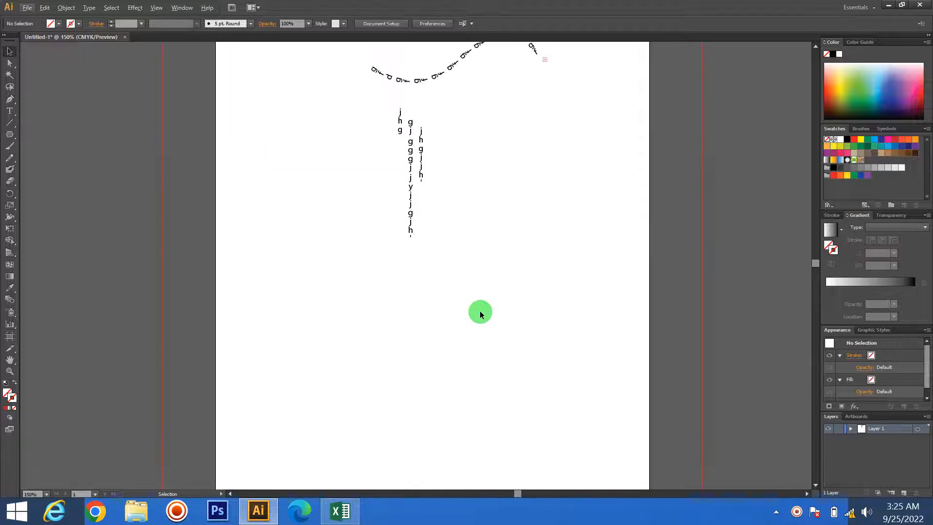
{"action": "scroll", "coordinate": [480, 312], "scroll_direction": "down", "scroll_amount": 1}
{"action": "left_click_drag", "start_coordinate": [219, 253], "coordinate": [539, 443]}
{"action": "left_click", "coordinate": [668, 424]}
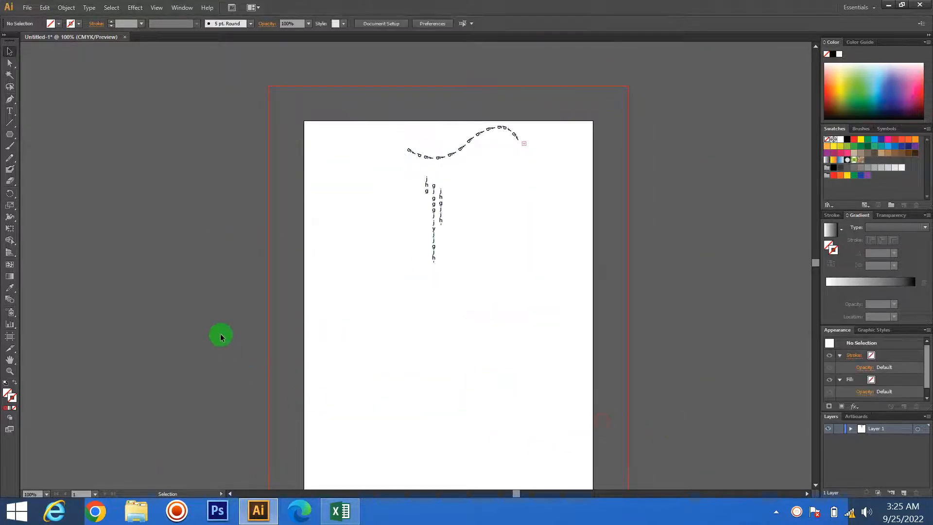
{"action": "left_click_drag", "start_coordinate": [221, 334], "coordinate": [538, 477]}
{"action": "left_click", "coordinate": [690, 447]}
{"action": "left_click_drag", "start_coordinate": [711, 469], "coordinate": [253, 308]}
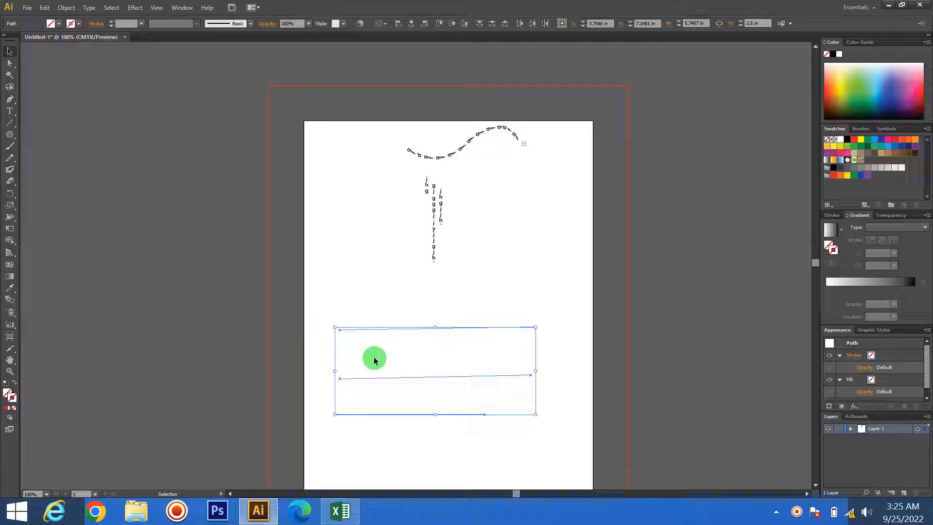
{"action": "double_click", "coordinate": [10, 395]}
{"action": "left_click_drag", "start_coordinate": [453, 213], "coordinate": [514, 194]}
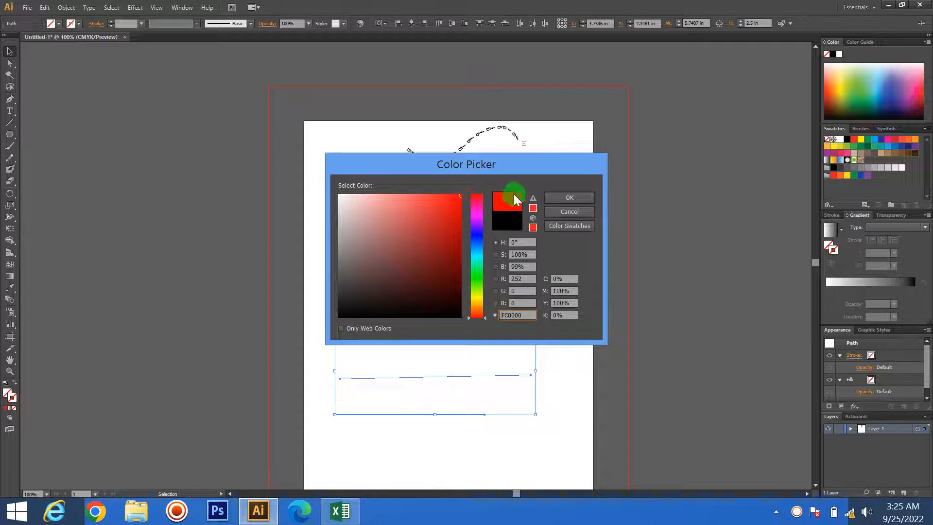
{"action": "left_click", "coordinate": [585, 195]}
{"action": "left_click", "coordinate": [687, 293]}
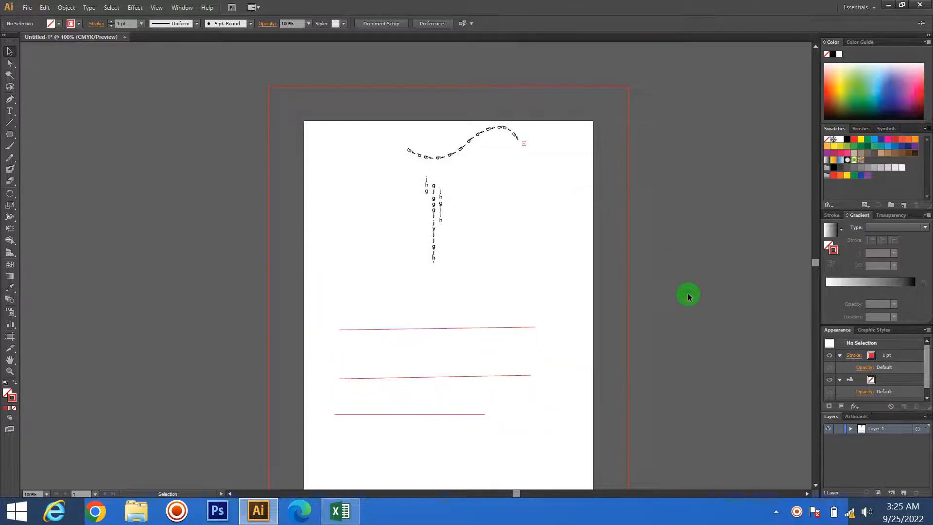
- Select all artwork in the document and delete it to clear the page
{"action": "scroll", "coordinate": [437, 272], "scroll_direction": "down", "scroll_amount": 1}
{"action": "key", "text": "ctrl+a"}
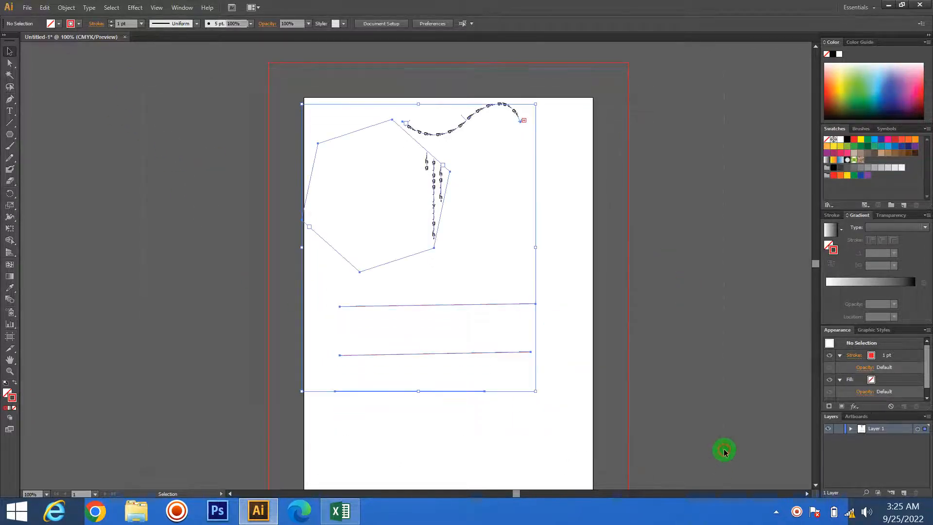
{"action": "key", "text": "Delete"}
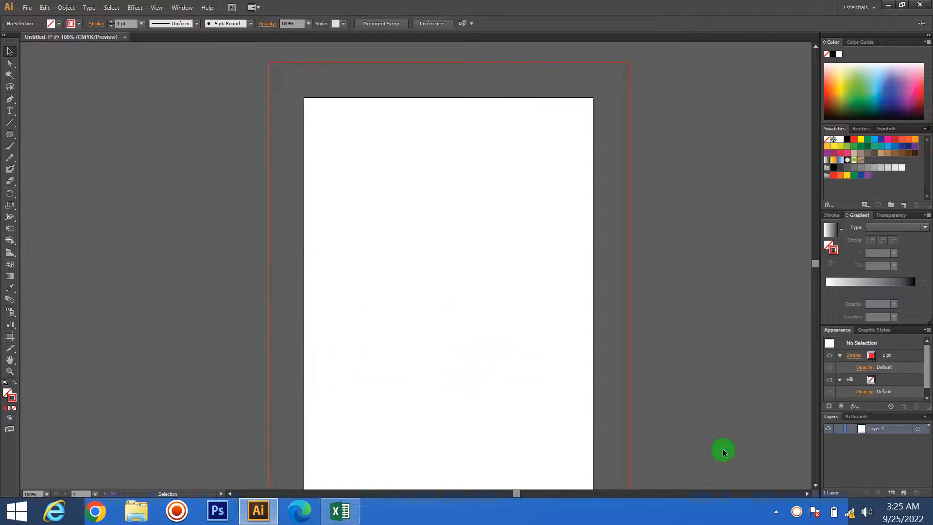
- Draw a tall arc about 1.58 in wide and 7 in high with the Arc tool, and undo it
{"action": "left_click_drag", "start_coordinate": [11, 123], "coordinate": [65, 134]}
{"action": "left_click_drag", "start_coordinate": [378, 178], "coordinate": [433, 422]}
{"action": "key", "text": "shift"}
{"action": "key", "text": "shift"}
{"action": "key", "text": "shift"}
{"action": "key", "text": "shift"}
{"action": "left_click", "coordinate": [403, 56]}
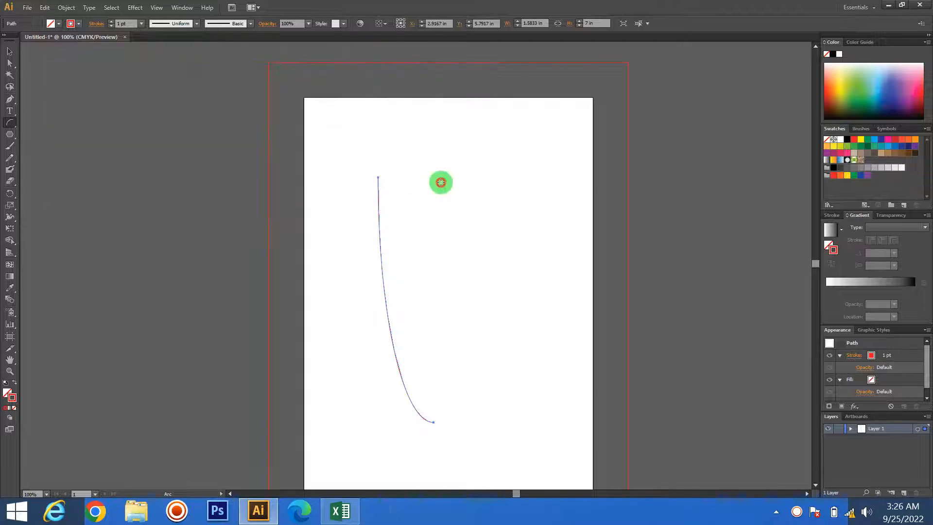
{"action": "key", "text": "ctrl+z"}
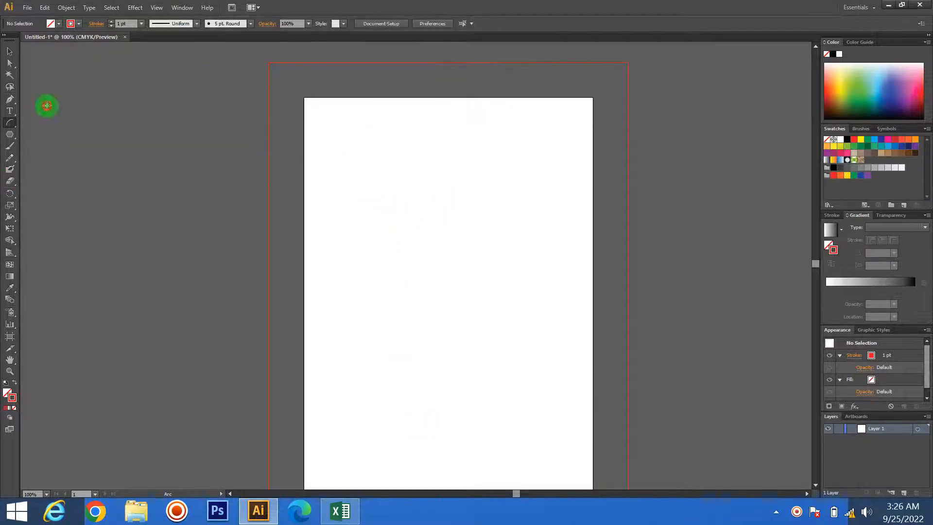
- Draw a spiral about 5.23 in wide and 4.31 in high with the Spiral tool, and delete it
{"action": "left_click_drag", "start_coordinate": [16, 120], "coordinate": [57, 146]}
{"action": "left_click_drag", "start_coordinate": [395, 250], "coordinate": [500, 276]}
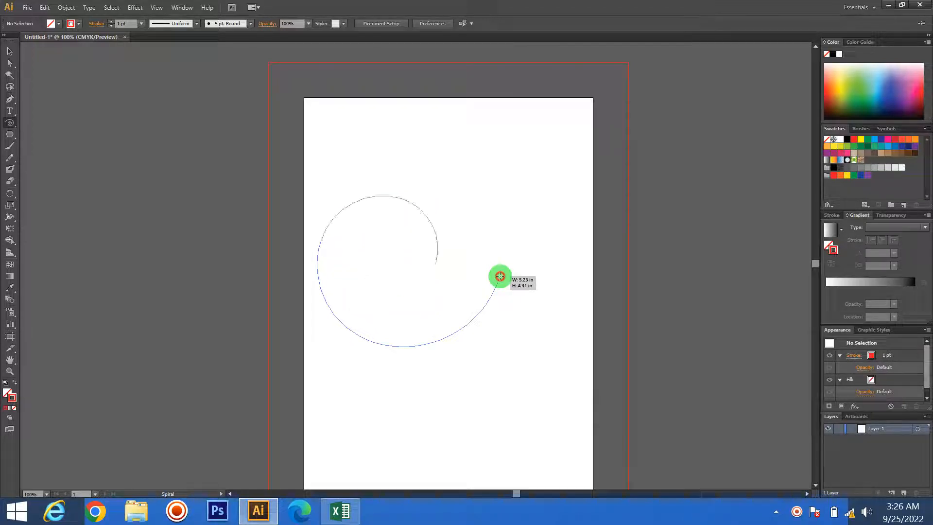
{"action": "left_click_drag", "start_coordinate": [500, 276], "coordinate": [499, 275]}
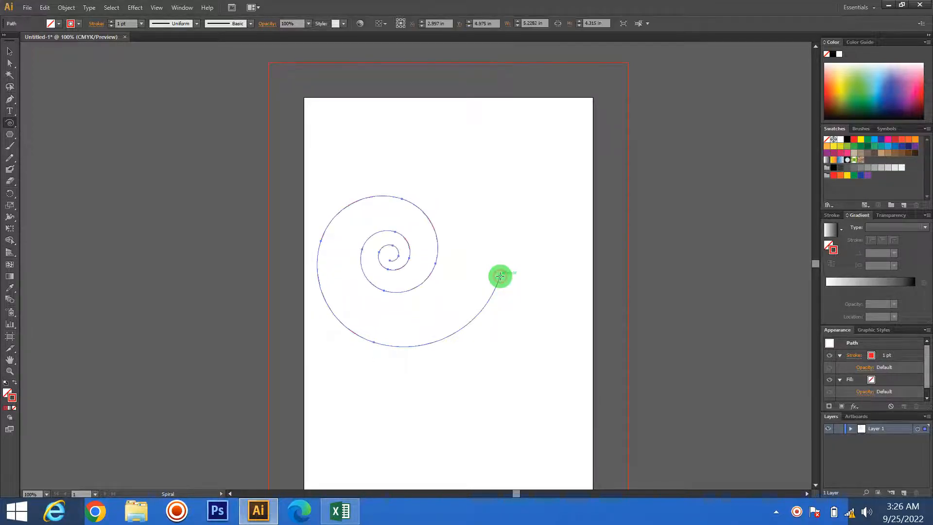
{"action": "key", "text": "Delete"}
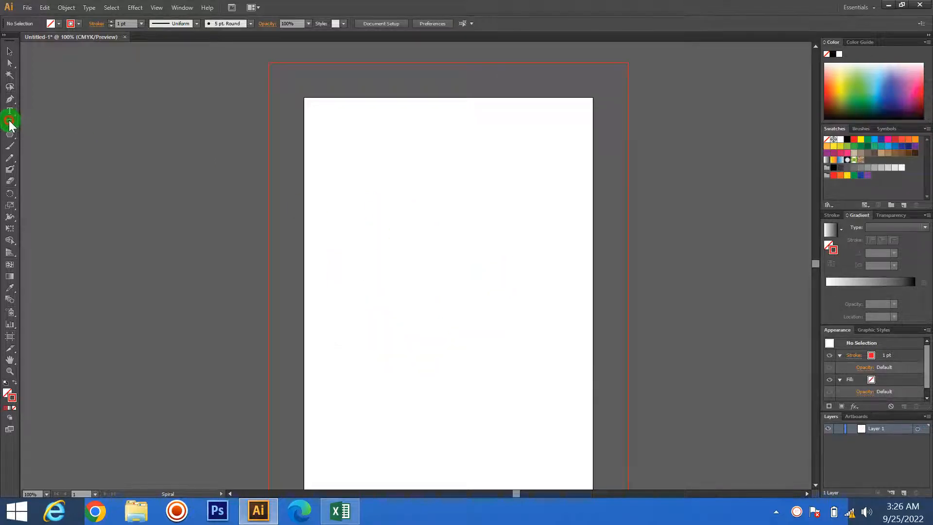
- Draw an arc about 1.47 in wide and 1.83 in high with the Arc tool, adjusting its curvature while drawing, and delete it
{"action": "left_click_drag", "start_coordinate": [9, 125], "coordinate": [45, 135]}
{"action": "left_click_drag", "start_coordinate": [451, 207], "coordinate": [502, 270]}
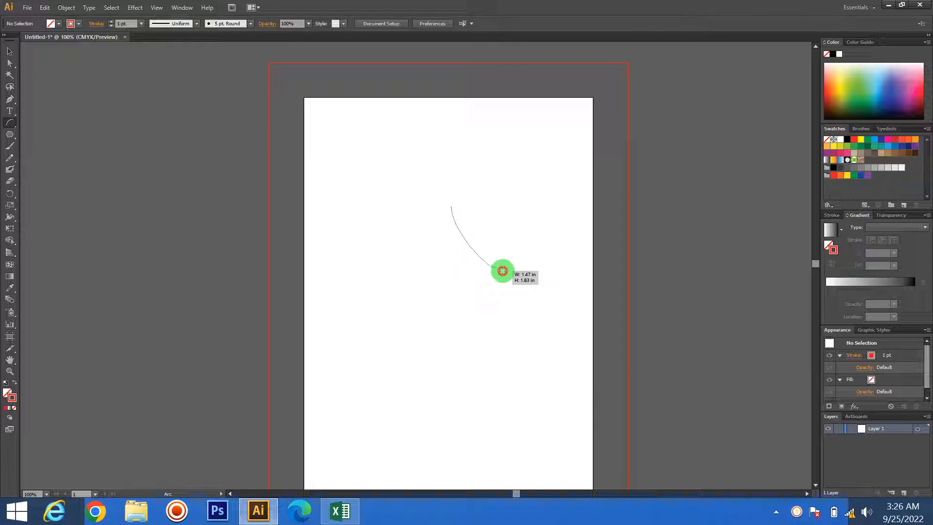
{"action": "key", "text": "Down"}
{"action": "left_click_drag", "start_coordinate": [503, 271], "coordinate": [503, 271]}
{"action": "left_click", "coordinate": [9, 51]}
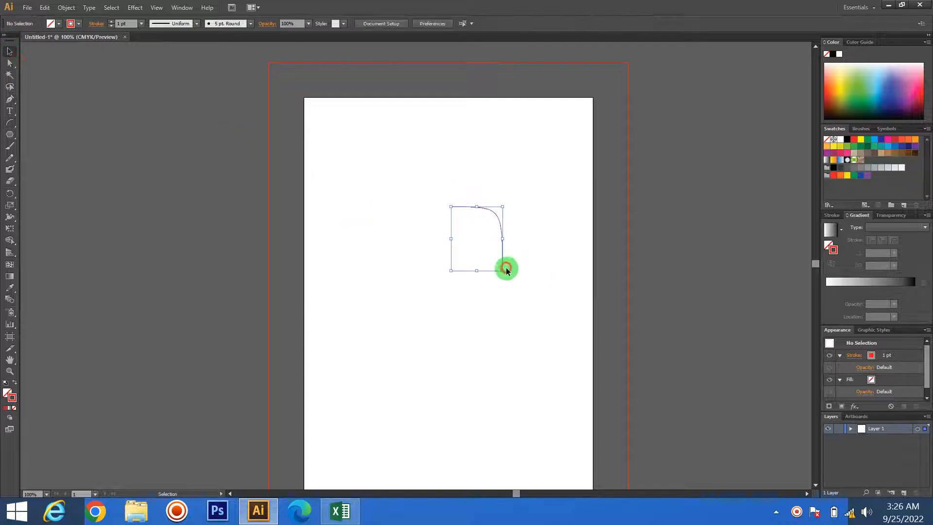
{"action": "key", "text": "Delete"}
- Draw a spiral with extra inner turns, about 4.33 in wide and 4.04 in high, and delete it
{"action": "left_click", "coordinate": [10, 124]}
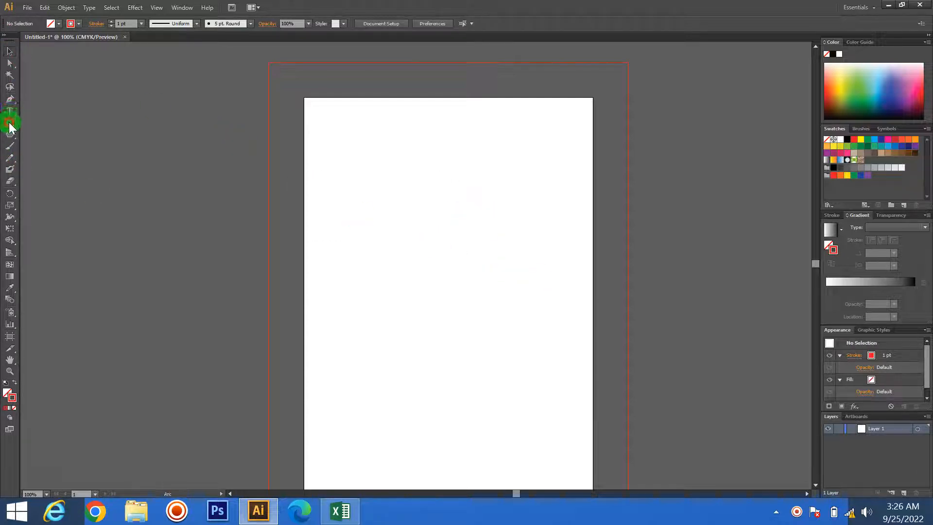
{"action": "left_click_drag", "start_coordinate": [10, 127], "coordinate": [53, 145]}
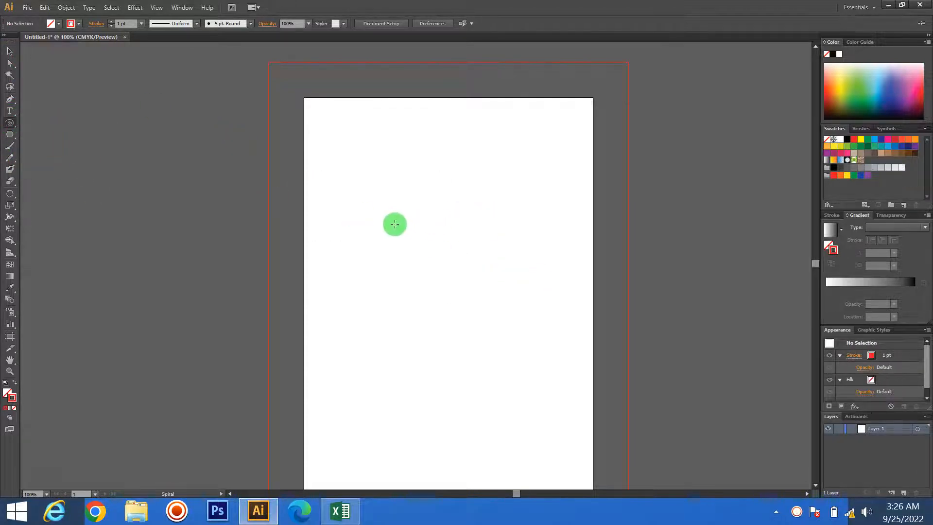
{"action": "left_click_drag", "start_coordinate": [395, 224], "coordinate": [462, 280]}
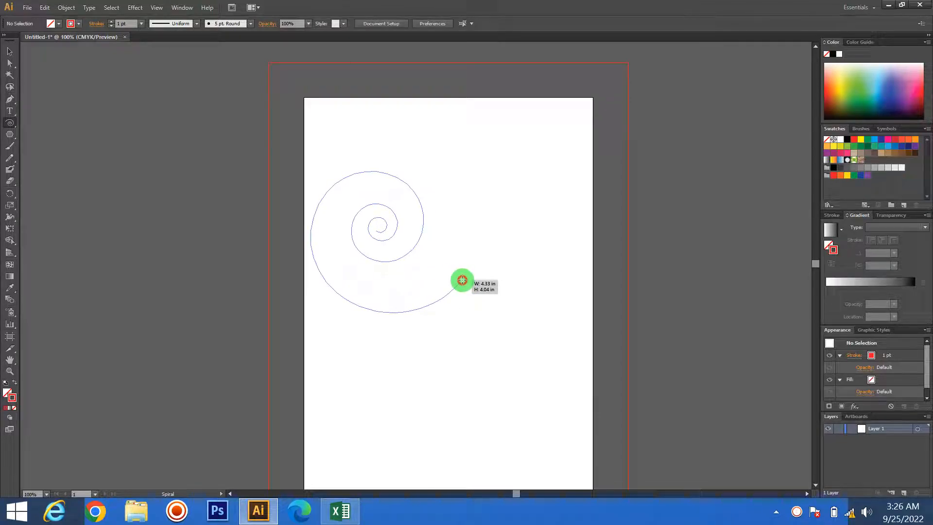
{"action": "left_click_drag", "start_coordinate": [462, 280], "coordinate": [462, 280]}
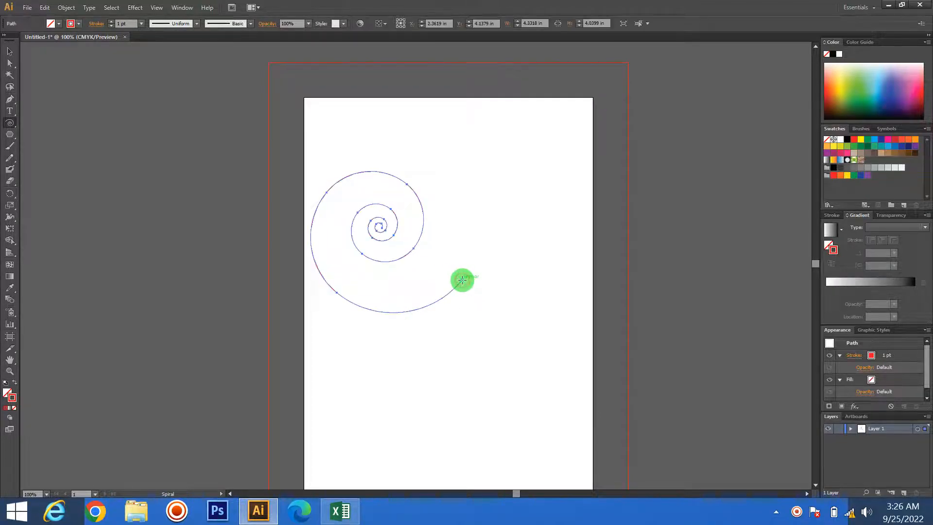
{"action": "key", "text": "Delete"}
- Draw a rectangular grid about 6.13 in wide and 5.46 in high across the page, and deselect it
{"action": "left_click_drag", "start_coordinate": [7, 129], "coordinate": [48, 157]}
{"action": "left_click_drag", "start_coordinate": [342, 181], "coordinate": [557, 371]}
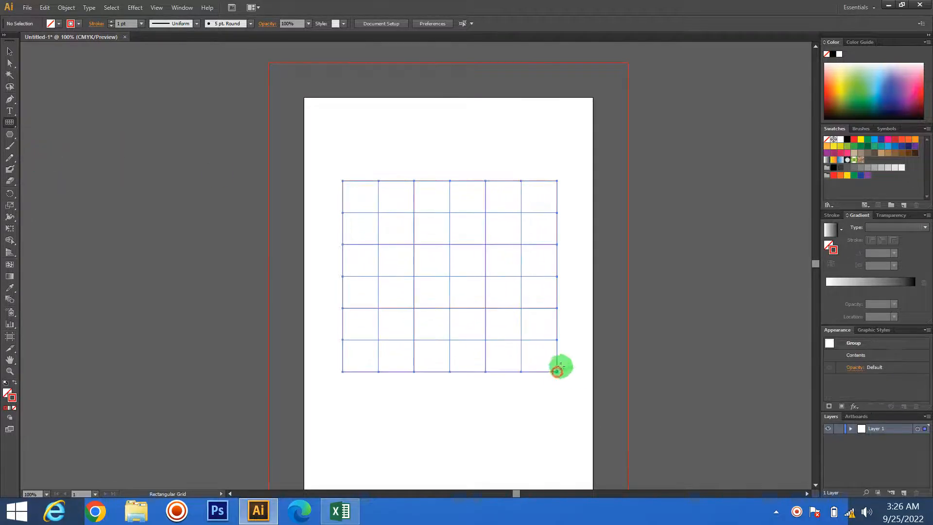
{"action": "left_click", "coordinate": [10, 51]}
{"action": "left_click", "coordinate": [204, 193]}
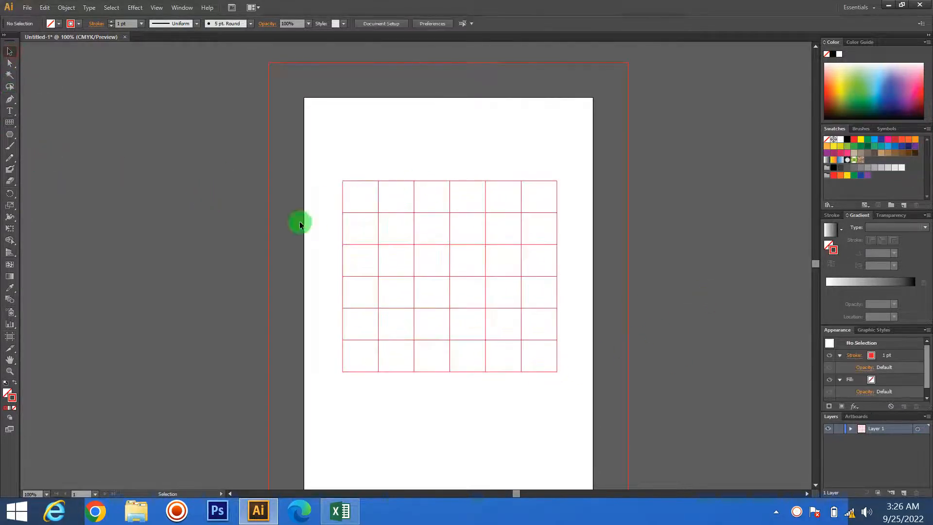
- Select the whole rectangular grid and delete it
{"action": "left_click_drag", "start_coordinate": [163, 174], "coordinate": [642, 364]}
{"action": "left_click", "coordinate": [642, 364]}
{"action": "left_click_drag", "start_coordinate": [615, 404], "coordinate": [273, 182]}
{"action": "left_click", "coordinate": [696, 293]}
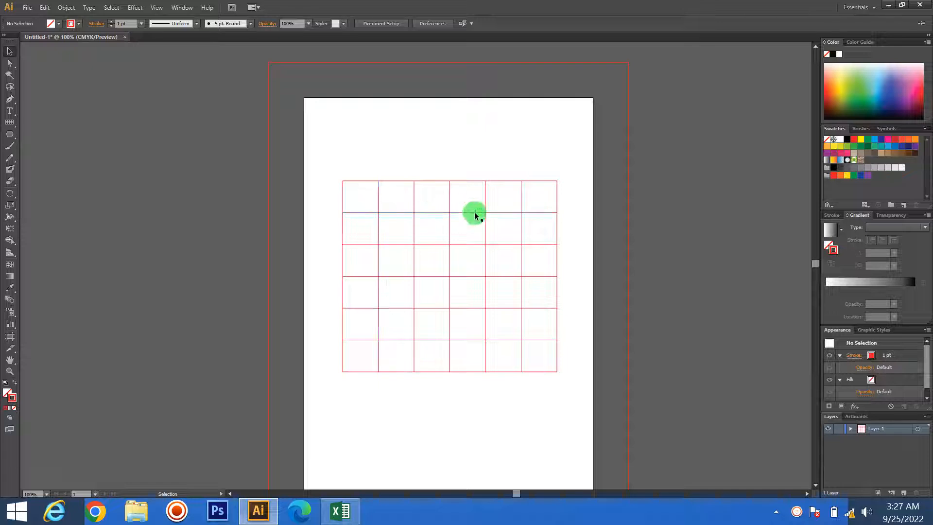
{"action": "left_click_drag", "start_coordinate": [254, 147], "coordinate": [667, 436]}
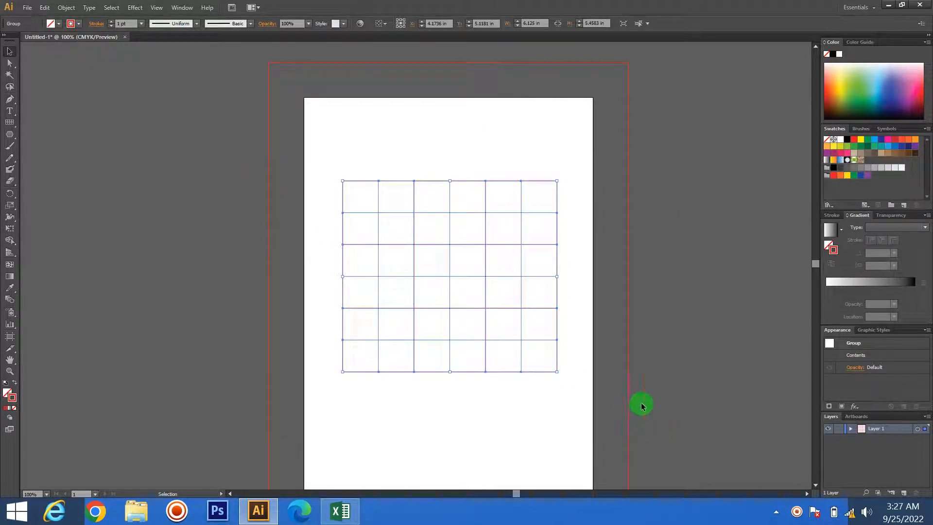
{"action": "key", "text": "Delete"}
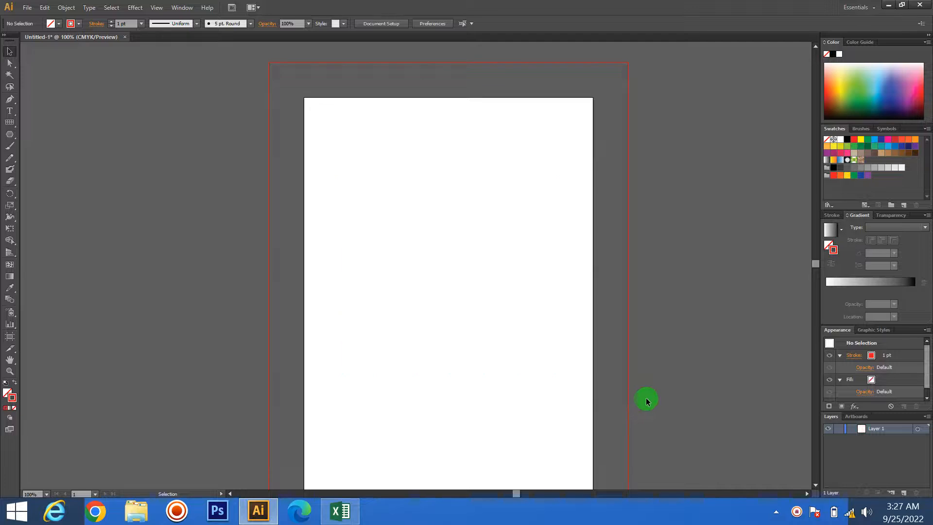
- Draw a polar grid about 5.21 in across in the middle of the page, and delete it
{"action": "left_click", "coordinate": [9, 124]}
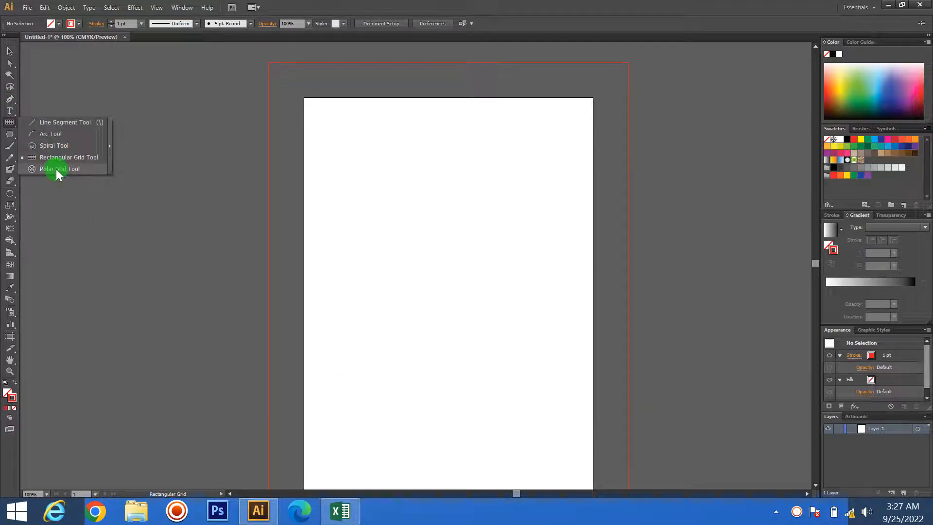
{"action": "left_click", "coordinate": [57, 168]}
{"action": "left_click_drag", "start_coordinate": [362, 204], "coordinate": [537, 383]}
{"action": "left_click", "coordinate": [10, 51]}
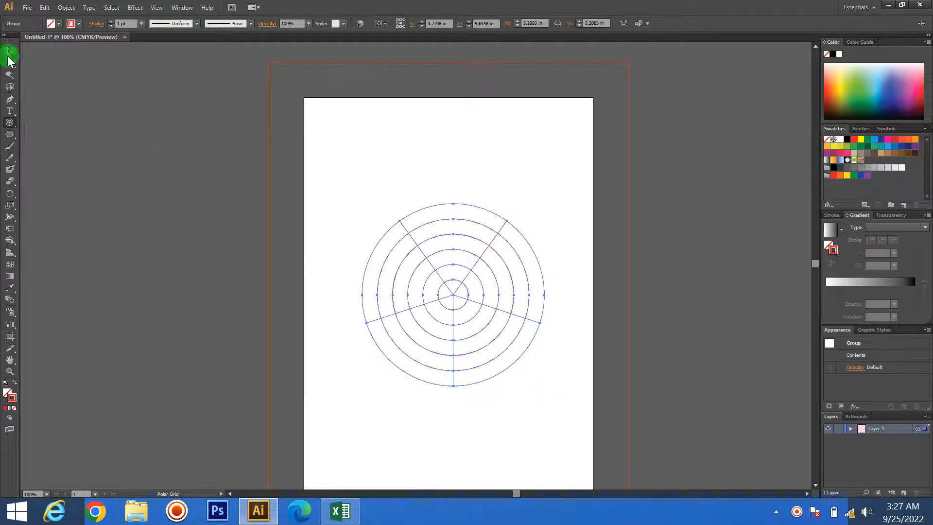
{"action": "left_click", "coordinate": [251, 163]}
{"action": "left_click_drag", "start_coordinate": [251, 163], "coordinate": [575, 367]}
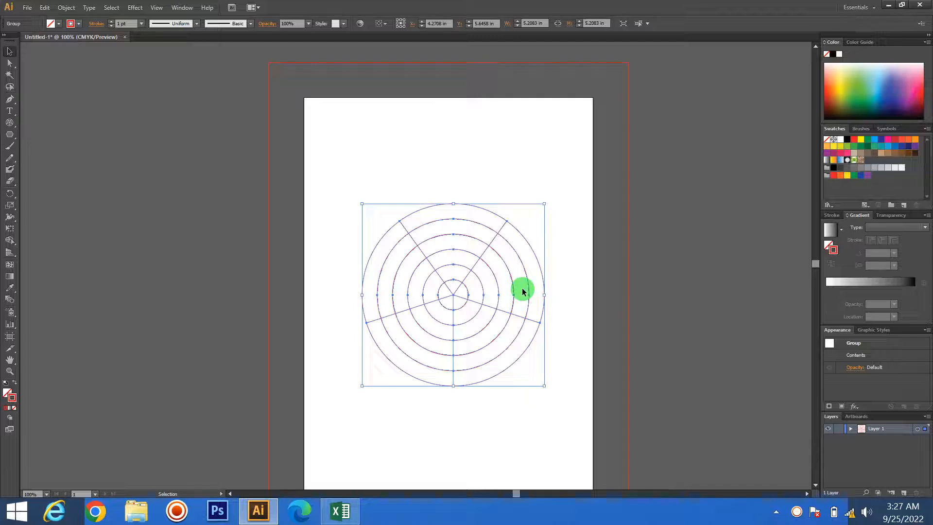
{"action": "key", "text": "Delete"}
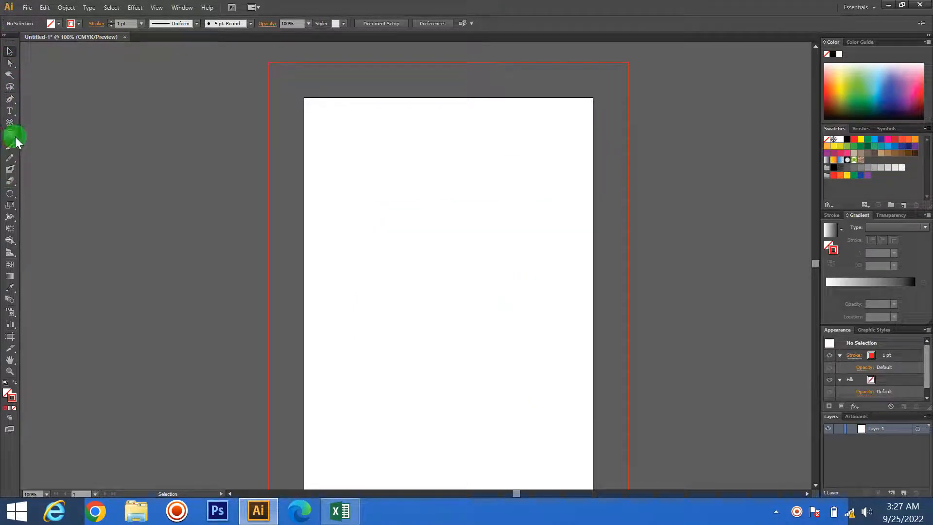
- Draw a rectangle about 2.44 by 2.54 in near the page's upper edge and a rounded rectangle about 3.82 by 3.24 in below it
{"action": "mouse_move", "coordinate": [9, 122]}
{"action": "left_mouse_down"}
{"action": "mouse_move", "coordinate": [62, 176]}
{"action": "mouse_move", "coordinate": [10, 129]}
{"action": "mouse_move", "coordinate": [10, 141]}
{"action": "mouse_move", "coordinate": [87, 126]}
{"action": "mouse_move", "coordinate": [71, 136]}
{"action": "left_mouse_up"}
{"action": "left_click_drag", "start_coordinate": [370, 135], "coordinate": [454, 223]}
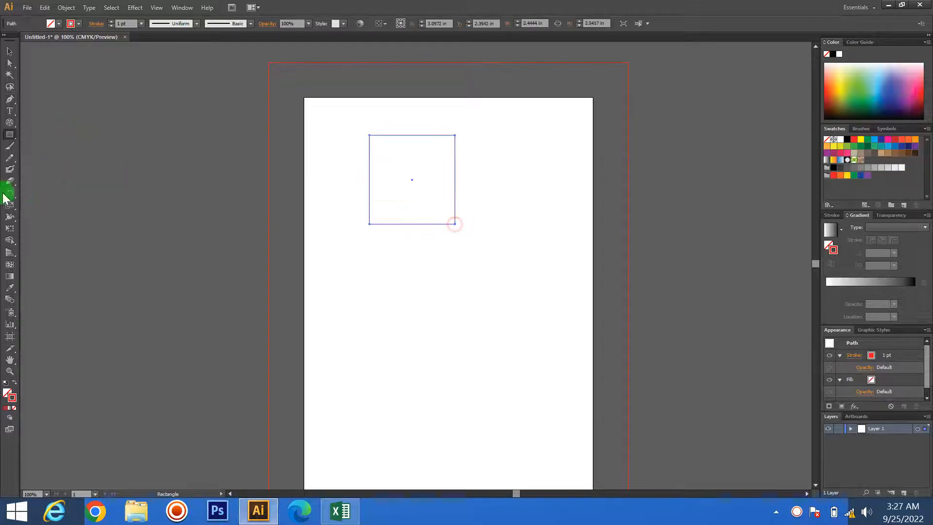
{"action": "left_click_drag", "start_coordinate": [10, 136], "coordinate": [60, 148]}
{"action": "left_click_drag", "start_coordinate": [336, 259], "coordinate": [467, 370]}
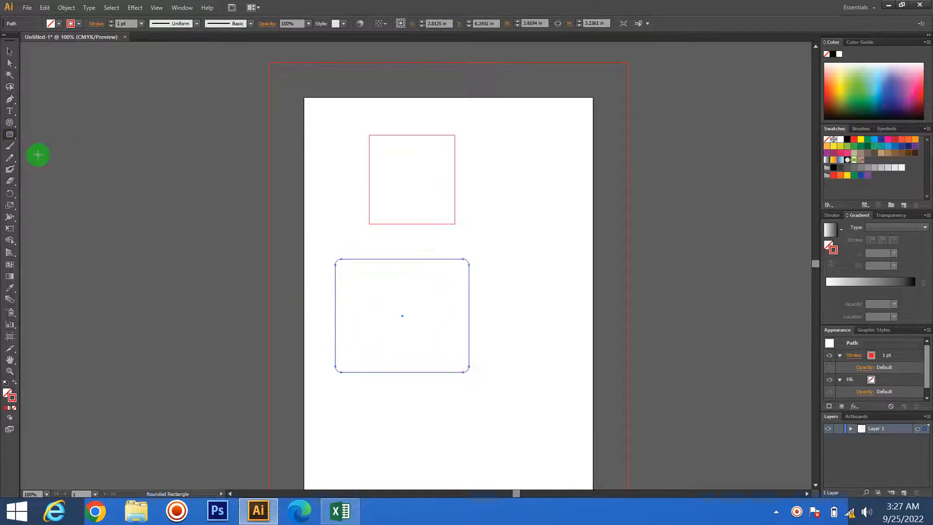
- Draw an ellipse about 2.32 by 2.42 in beside the rectangle, and two circles about 3.99 in and 2.22 in across outside the page
{"action": "left_click_drag", "start_coordinate": [9, 136], "coordinate": [68, 175]}
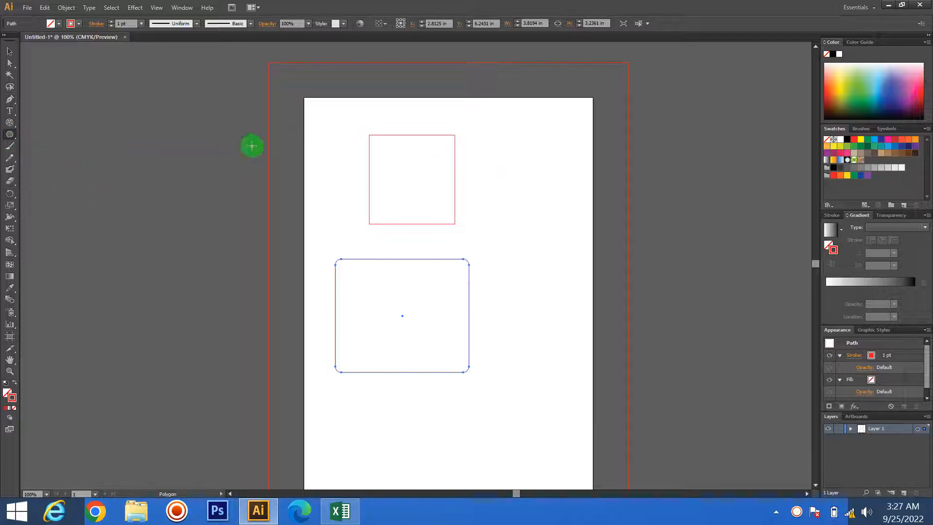
{"action": "left_click_drag", "start_coordinate": [15, 141], "coordinate": [68, 164]}
{"action": "left_click_drag", "start_coordinate": [507, 147], "coordinate": [588, 232]}
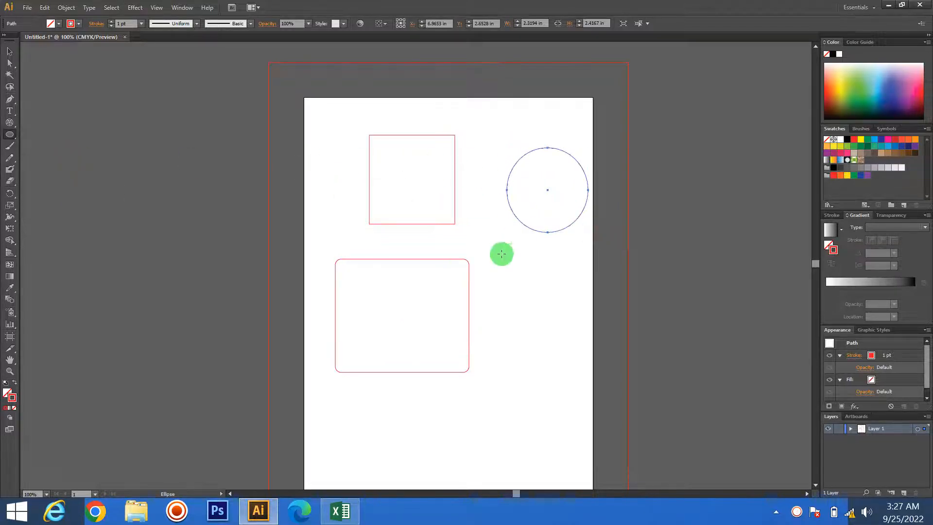
{"action": "left_click_drag", "start_coordinate": [98, 197], "coordinate": [145, 328]}
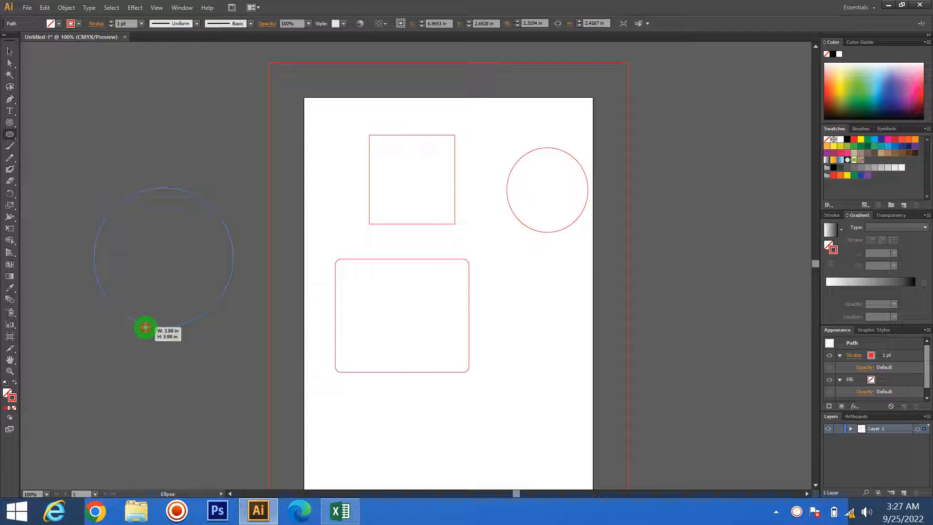
{"action": "left_click_drag", "start_coordinate": [146, 327], "coordinate": [145, 327]}
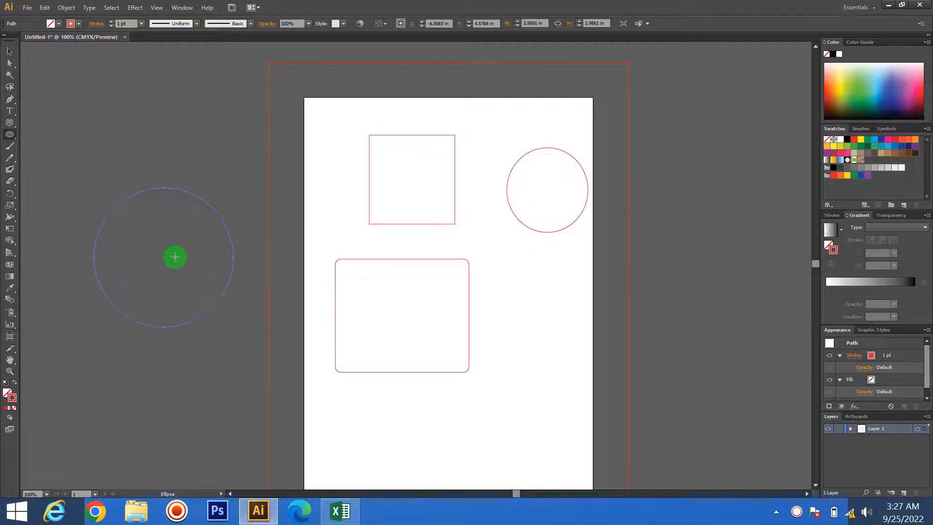
{"action": "left_click_drag", "start_coordinate": [109, 90], "coordinate": [150, 166]}
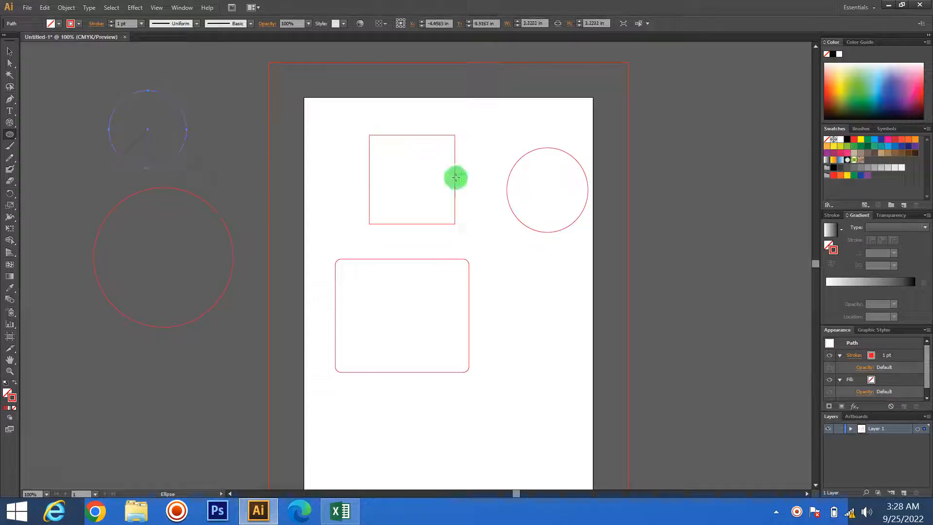
- Draw a star beside the page below the large circle with the Star tool, reducing its points until it forms a triangle
{"action": "left_click", "coordinate": [9, 136]}
{"action": "left_click", "coordinate": [57, 181]}
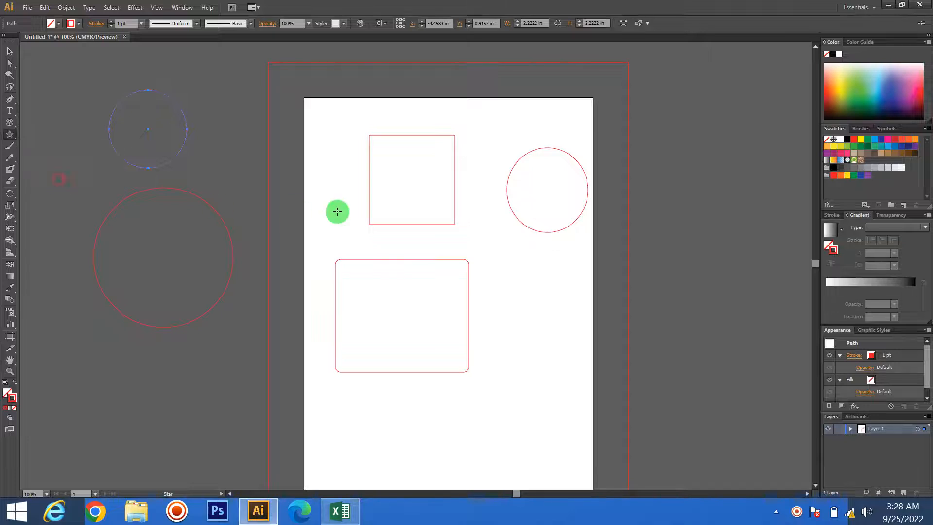
{"action": "scroll", "coordinate": [346, 232], "scroll_direction": "down", "scroll_amount": 5}
{"action": "scroll", "coordinate": [345, 232], "scroll_direction": "down", "scroll_amount": 2}
{"action": "left_click_drag", "start_coordinate": [143, 263], "coordinate": [197, 308]}
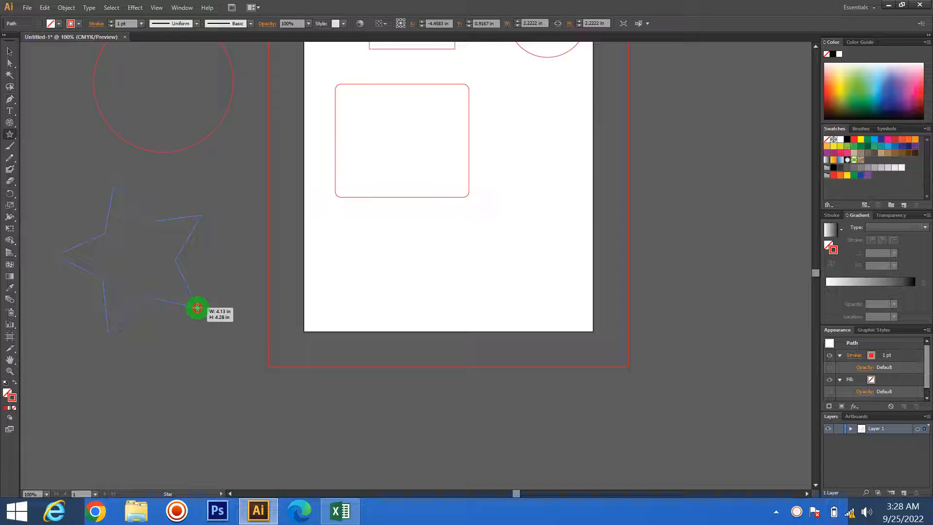
{"action": "left_click_drag", "start_coordinate": [197, 307], "coordinate": [197, 308]}
- Draw a many-pointed star about 6.1 in across overlapping the triangle, and delete it
{"action": "left_click_drag", "start_coordinate": [197, 307], "coordinate": [234, 205]}
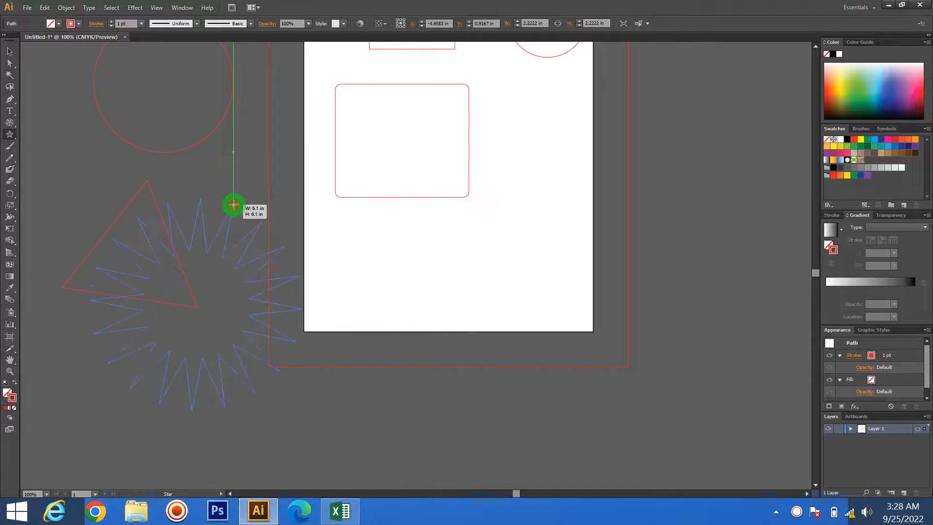
{"action": "left_click_drag", "start_coordinate": [233, 205], "coordinate": [233, 205]}
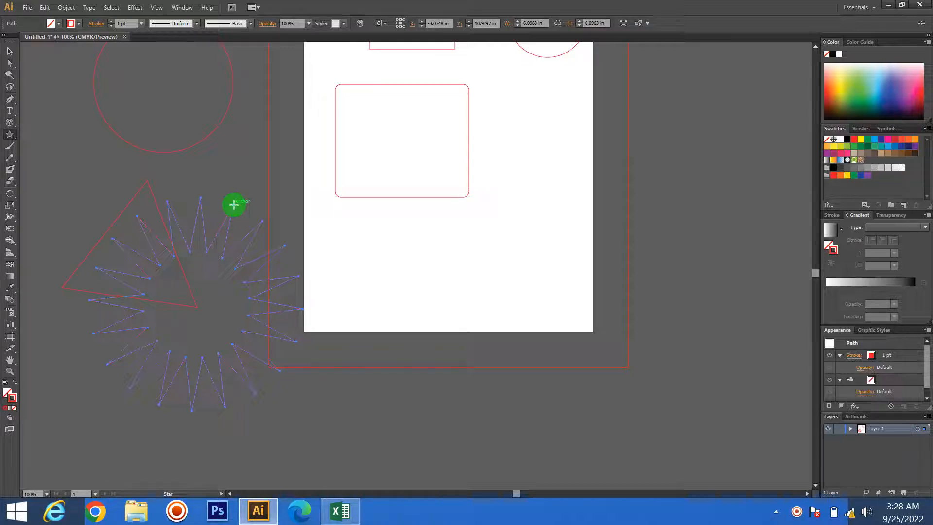
{"action": "left_click", "coordinate": [10, 51]}
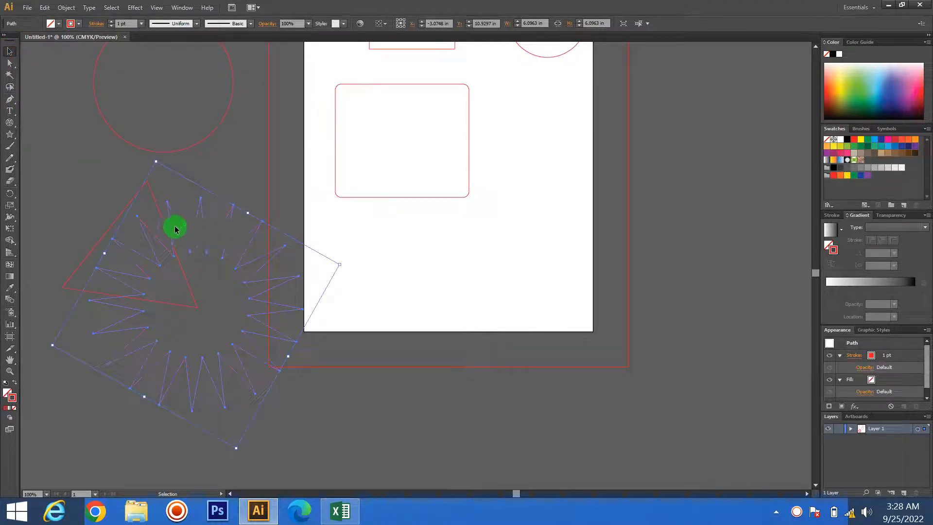
{"action": "left_click_drag", "start_coordinate": [175, 229], "coordinate": [176, 258]}
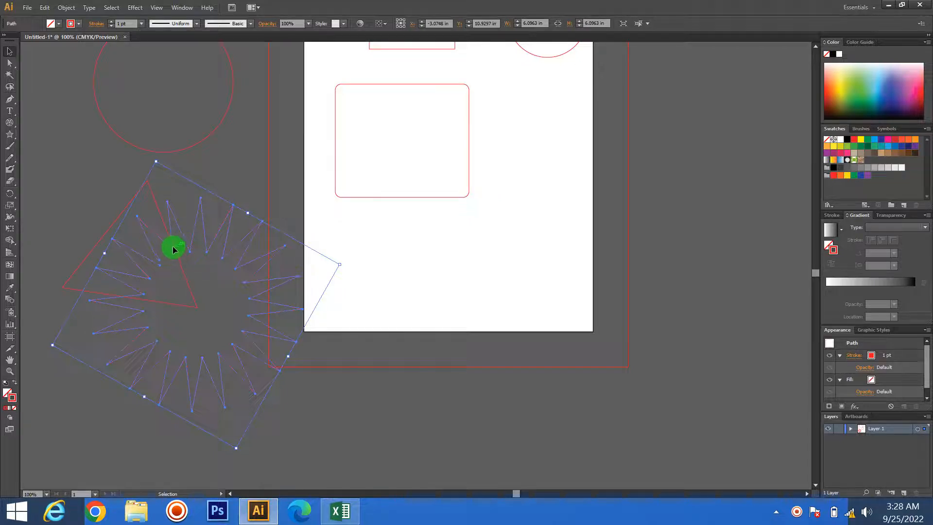
{"action": "left_click", "coordinate": [413, 221]}
{"action": "left_click", "coordinate": [215, 238]}
{"action": "key", "text": "Delete"}
- Draw a seven-sided polygon about 7.07 in wide and 7.15 in high below the rounded rectangle, varying its number of sides while drawing
{"action": "left_click", "coordinate": [9, 182]}
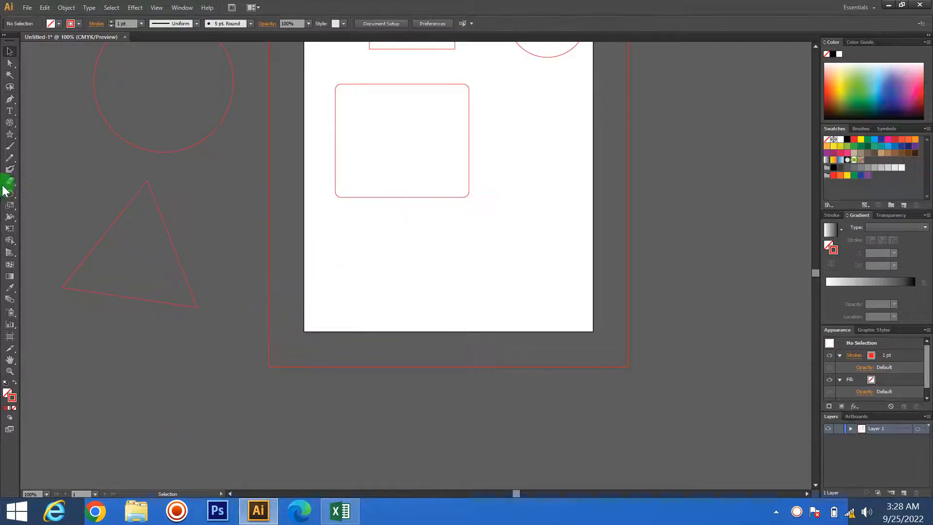
{"action": "left_click_drag", "start_coordinate": [8, 136], "coordinate": [73, 170]}
{"action": "left_click_drag", "start_coordinate": [349, 332], "coordinate": [462, 394]}
{"action": "key", "text": "Down"}
{"action": "key", "text": "Down"}
{"action": "key", "text": "Down"}
{"action": "key", "text": "Up"}
{"action": "key", "text": "Up"}
{"action": "key", "text": "Up"}
{"action": "key", "text": "Up"}
{"action": "key", "text": "Up"}
{"action": "key", "text": "Up"}
{"action": "key", "text": "Up"}
{"action": "key", "text": "Up"}
{"action": "key", "text": "Up"}
{"action": "key", "text": "Up"}
{"action": "key", "text": "Up"}
{"action": "key", "text": "Up"}
{"action": "key", "text": "Up"}
{"action": "key", "text": "Up"}
{"action": "key", "text": "Up"}
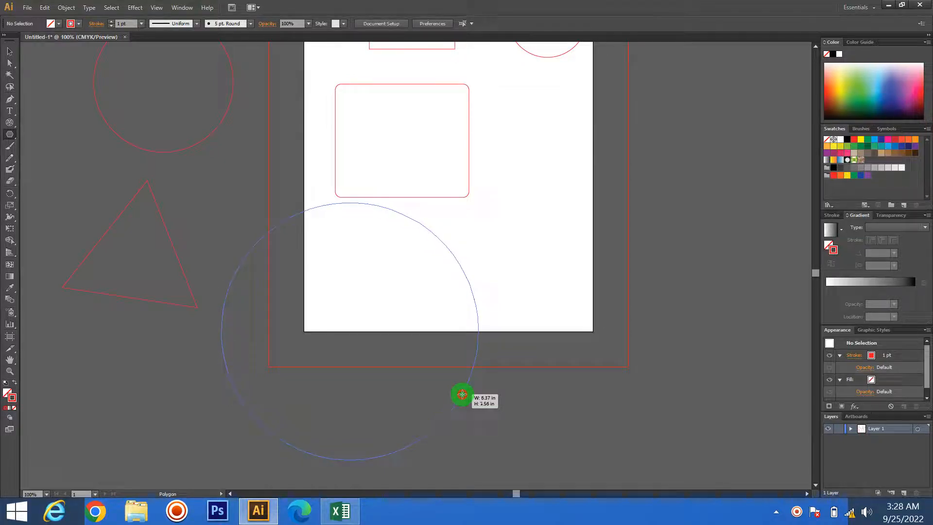
{"action": "left_click_drag", "start_coordinate": [462, 394], "coordinate": [462, 394]}
{"action": "key", "text": "Down"}
{"action": "key", "text": "Down"}
{"action": "key", "text": "Down"}
{"action": "key", "text": "Down"}
{"action": "key", "text": "Down"}
{"action": "key", "text": "Down"}
{"action": "key", "text": "Down"}
{"action": "key", "text": "Down"}
{"action": "key", "text": "Down"}
{"action": "key", "text": "Down"}
{"action": "key", "text": "Down"}
{"action": "left_click", "coordinate": [529, 310]}
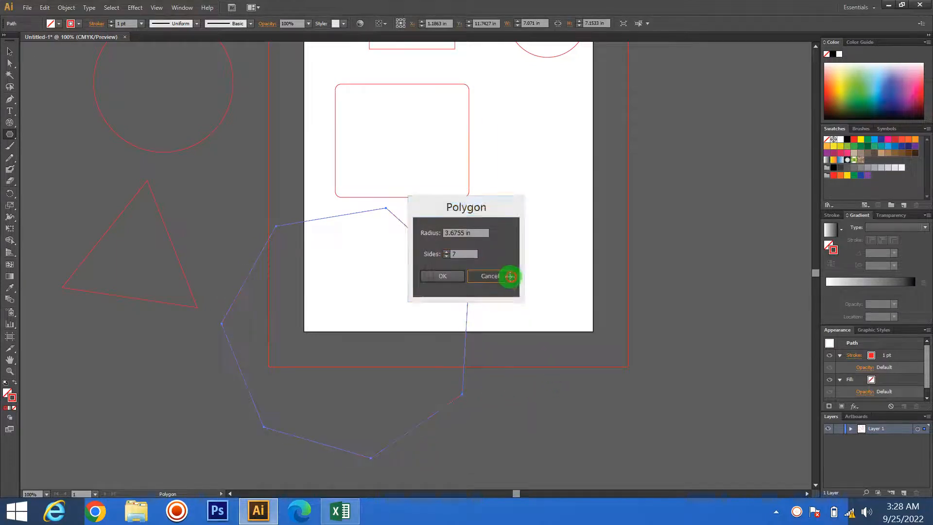
{"action": "left_click", "coordinate": [505, 276]}
- Delete all the shapes drawn on and around the page
{"action": "left_click", "coordinate": [10, 51]}
{"action": "left_click", "coordinate": [692, 430]}
{"action": "scroll", "coordinate": [692, 429], "scroll_direction": "up", "scroll_amount": 2}
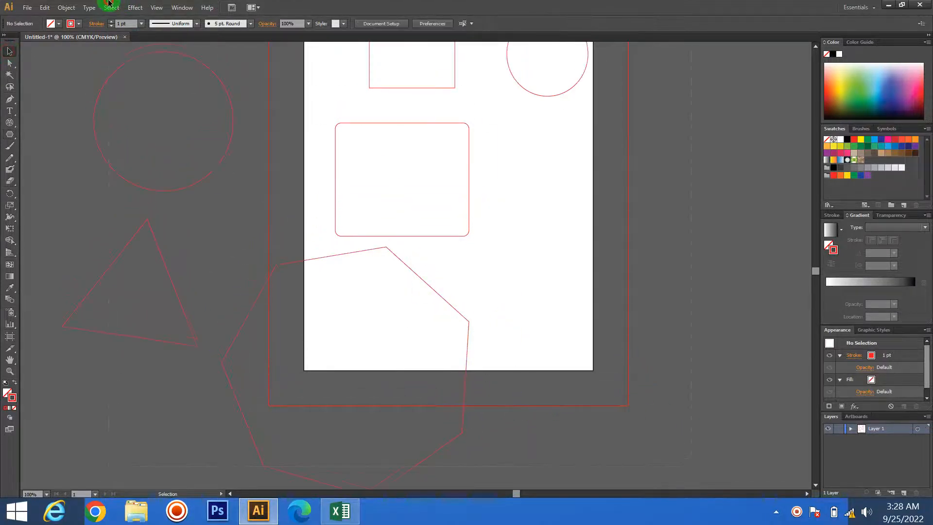
{"action": "key", "text": "ctrl+a"}
{"action": "key", "text": "Delete"}
{"action": "left_click_drag", "start_coordinate": [10, 134], "coordinate": [69, 135]}
{"action": "left_click", "coordinate": [396, 162]}
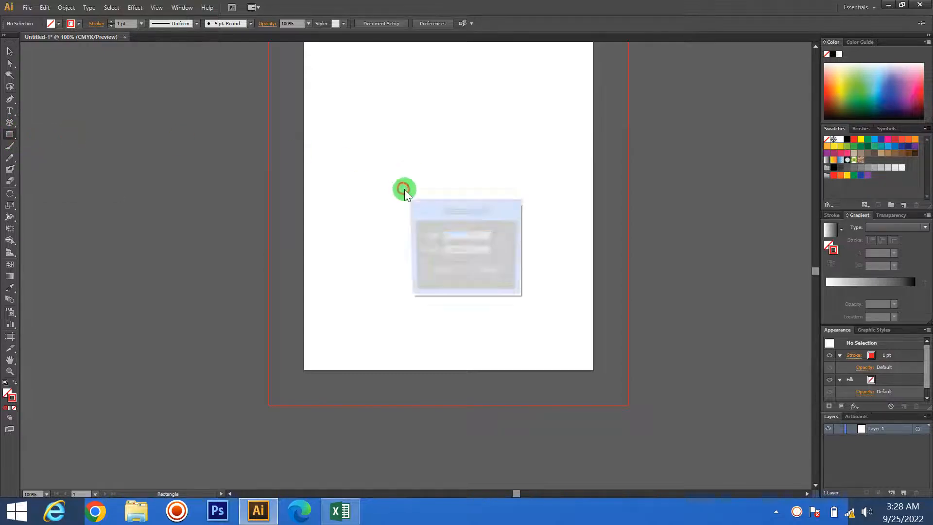
{"action": "left_click_drag", "start_coordinate": [459, 208], "coordinate": [423, 203]}
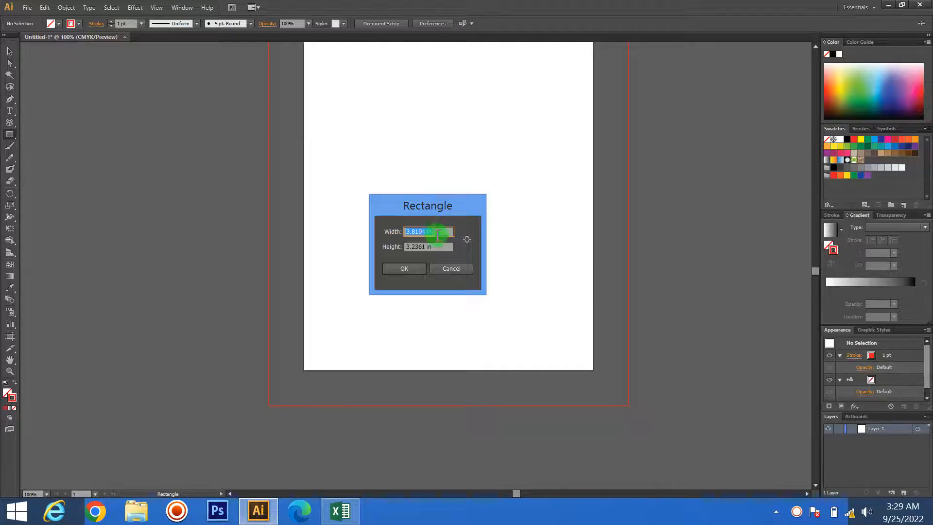
{"action": "left_click", "coordinate": [447, 266]}
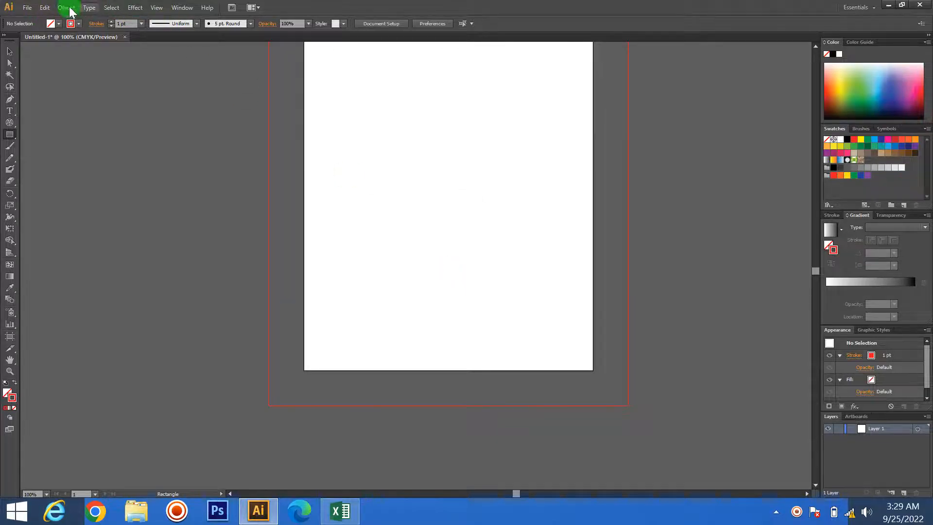
- Draw a lens flare with rings, about 20.8 in wide and 19.9 in high, over the page with the Flare tool, and delete it
{"action": "left_click", "coordinate": [10, 135]}
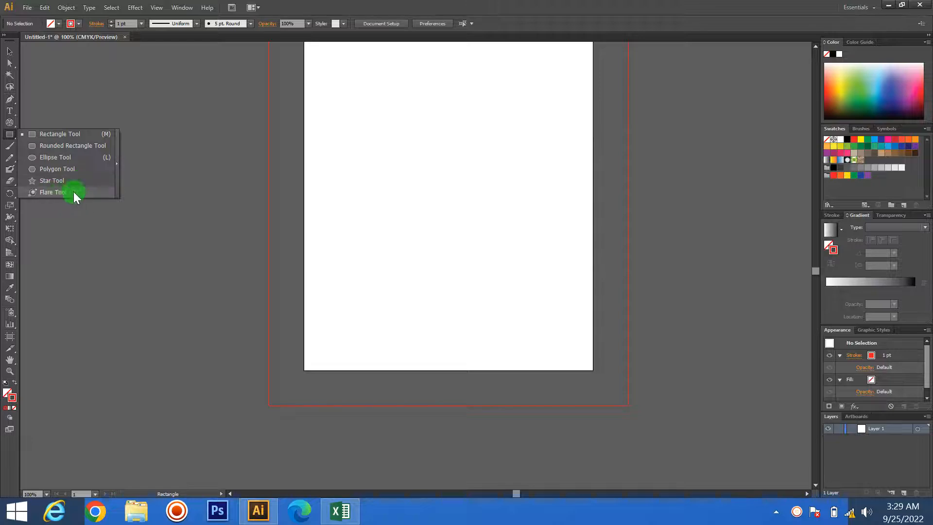
{"action": "left_click", "coordinate": [51, 193]}
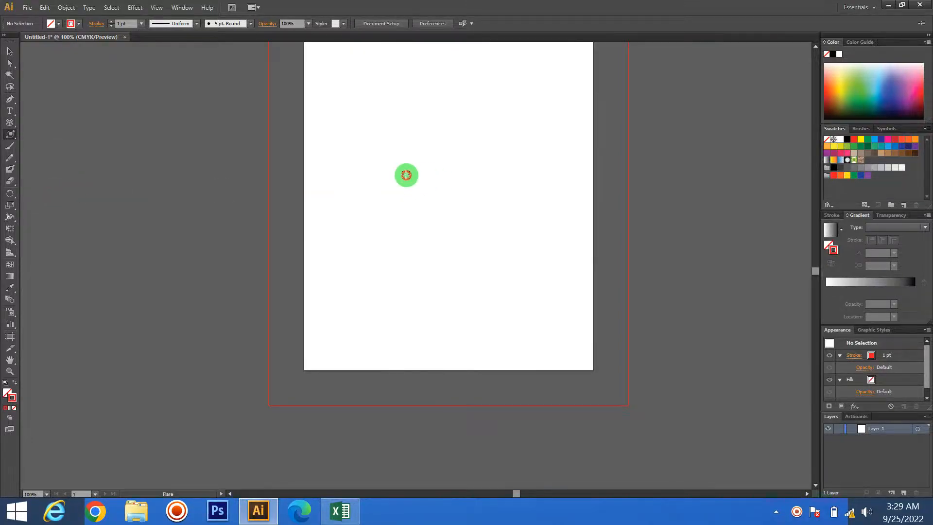
{"action": "mouse_move", "coordinate": [406, 175]}
{"action": "left_mouse_down"}
{"action": "mouse_move", "coordinate": [479, 225]}
{"action": "mouse_move", "coordinate": [460, 175]}
{"action": "mouse_move", "coordinate": [465, 136]}
{"action": "left_mouse_up"}
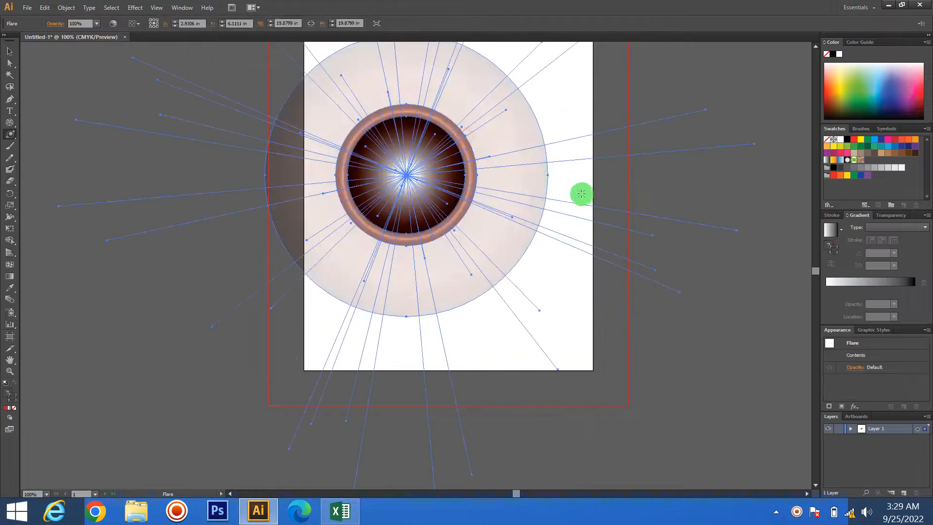
{"action": "mouse_move", "coordinate": [405, 174]}
{"action": "left_mouse_down"}
{"action": "mouse_move", "coordinate": [435, 185]}
{"action": "mouse_move", "coordinate": [679, 197]}
{"action": "mouse_move", "coordinate": [285, 278]}
{"action": "left_mouse_up"}
{"action": "left_click", "coordinate": [10, 51]}
{"action": "left_click", "coordinate": [93, 188]}
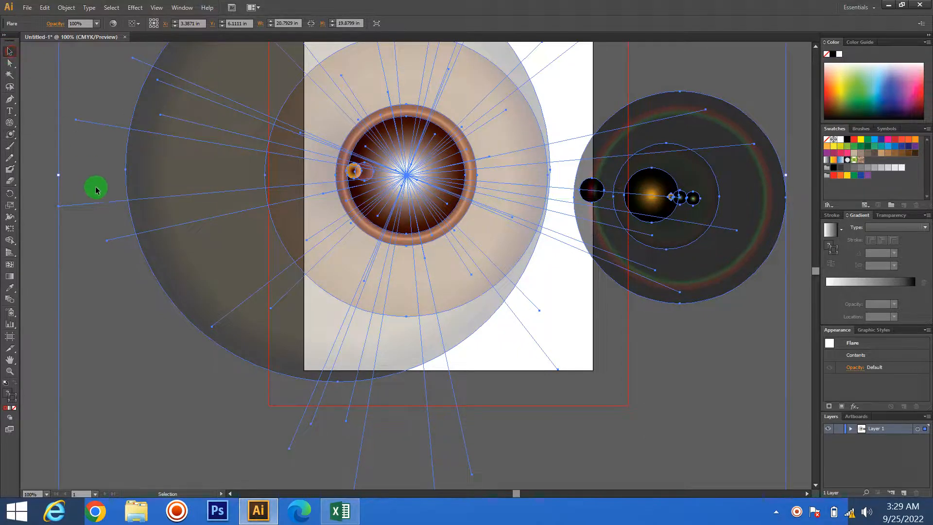
{"action": "left_click", "coordinate": [426, 148]}
{"action": "key", "text": "Delete"}
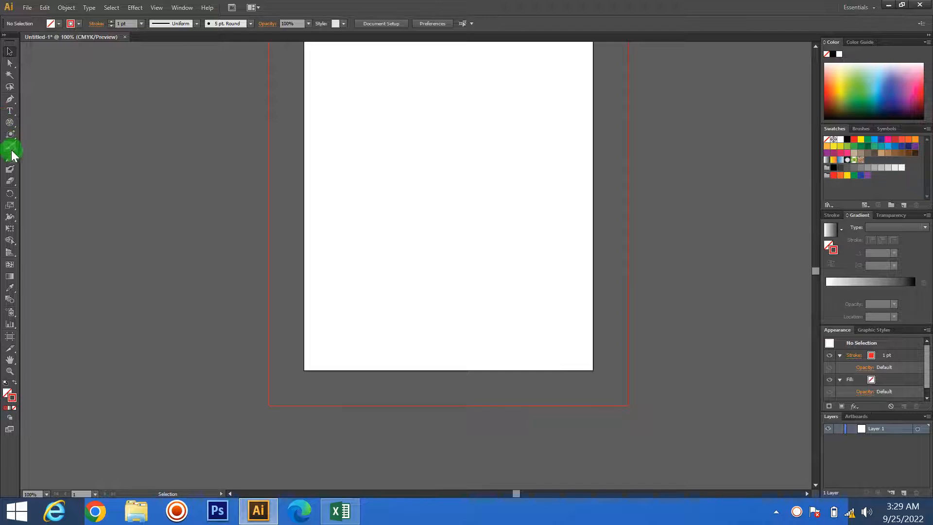
- Paint an S-shaped stroke about 1.07 in wide and 2.97 in high on the page with the Paintbrush tool
{"action": "left_click_drag", "start_coordinate": [9, 134], "coordinate": [48, 135]}
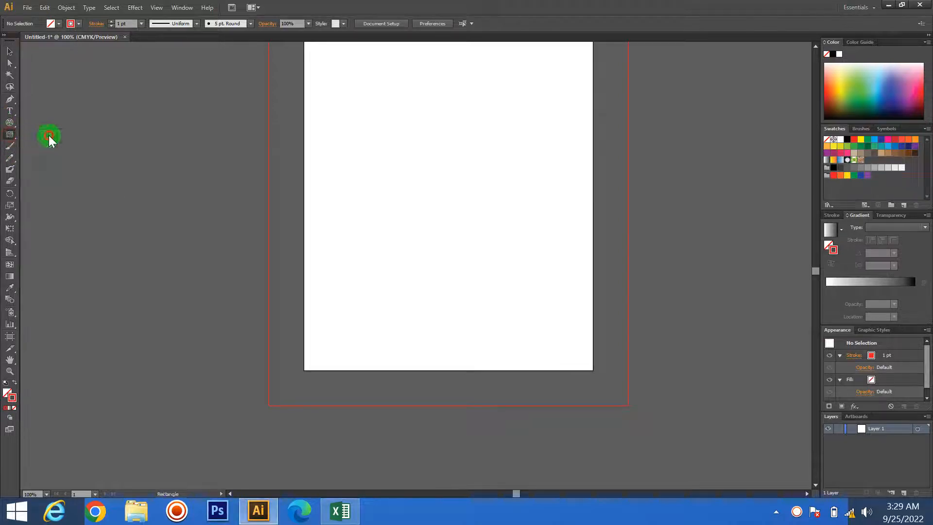
{"action": "left_click", "coordinate": [7, 153]}
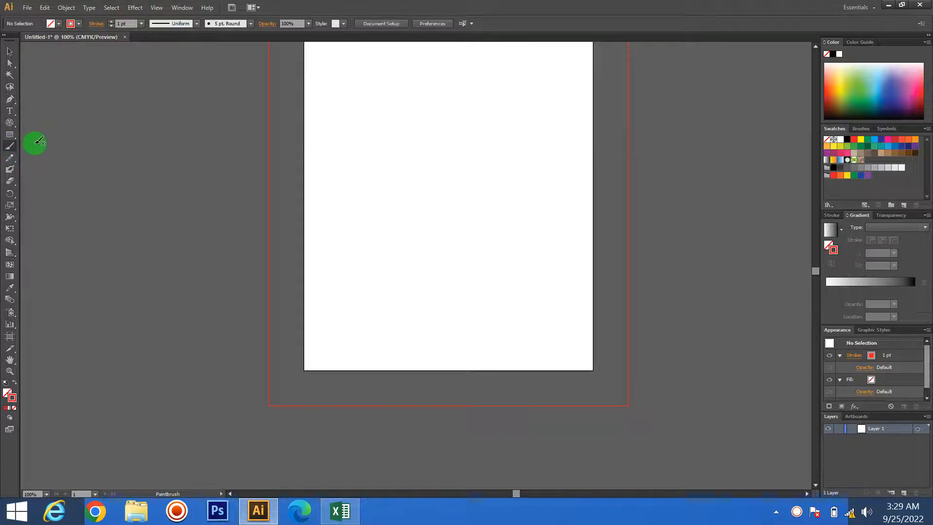
{"action": "left_click", "coordinate": [11, 53]}
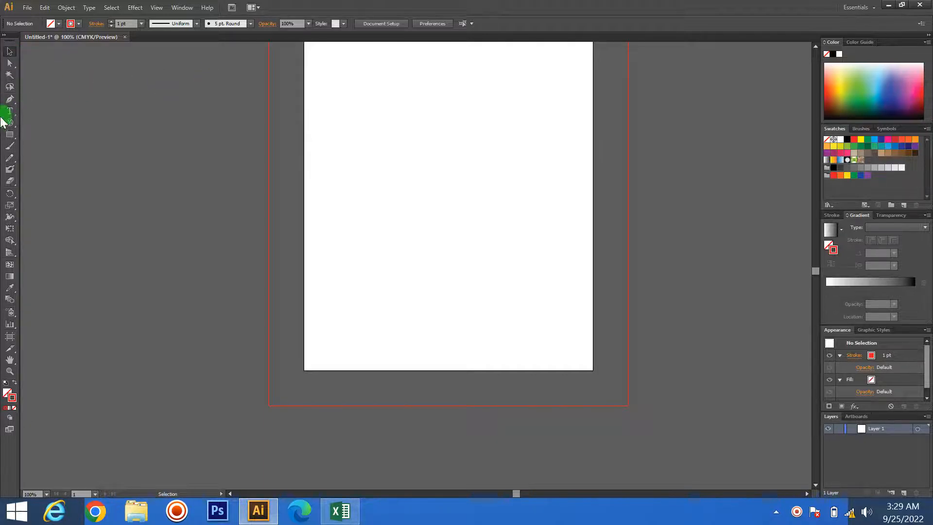
{"action": "left_click", "coordinate": [10, 146]}
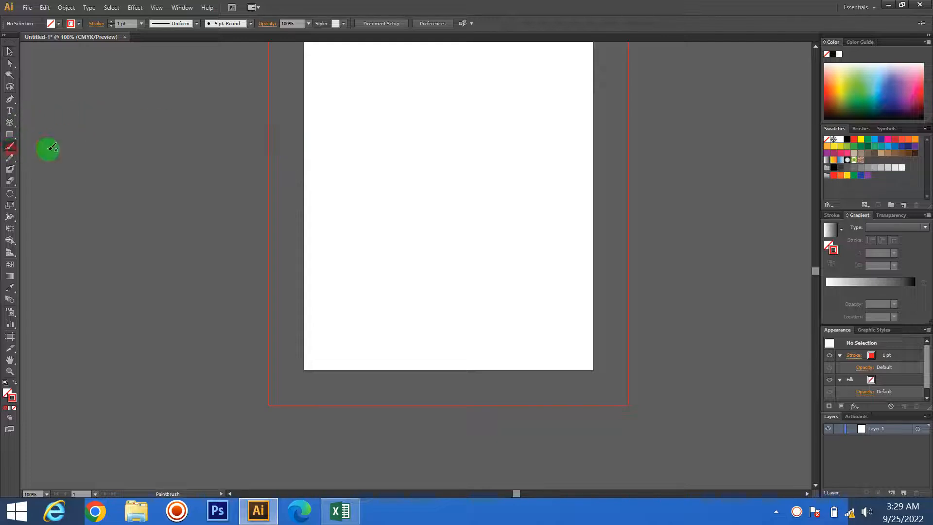
{"action": "mouse_move", "coordinate": [452, 102]}
{"action": "left_mouse_down"}
{"action": "mouse_move", "coordinate": [424, 122]}
{"action": "mouse_move", "coordinate": [423, 154]}
{"action": "mouse_move", "coordinate": [439, 176]}
{"action": "mouse_move", "coordinate": [413, 209]}
{"action": "left_mouse_up"}
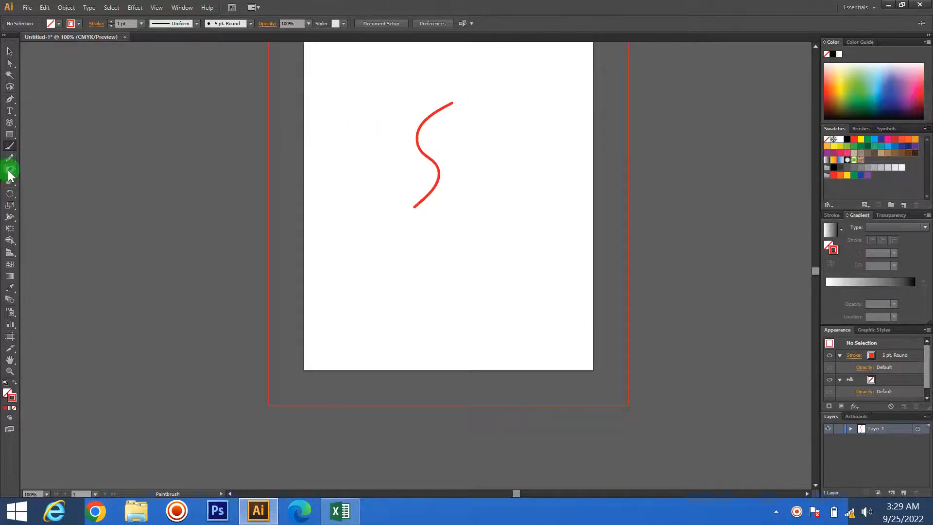
- Paint a second S-shaped stroke about 1.32 in wide and 2.86 in high with the Blob Brush, and move it close beside the first
{"action": "left_click", "coordinate": [10, 169]}
{"action": "mouse_move", "coordinate": [507, 114]}
{"action": "left_mouse_down"}
{"action": "mouse_move", "coordinate": [466, 132]}
{"action": "mouse_move", "coordinate": [485, 177]}
{"action": "mouse_move", "coordinate": [461, 212]}
{"action": "left_mouse_up"}
{"action": "left_click", "coordinate": [10, 51]}
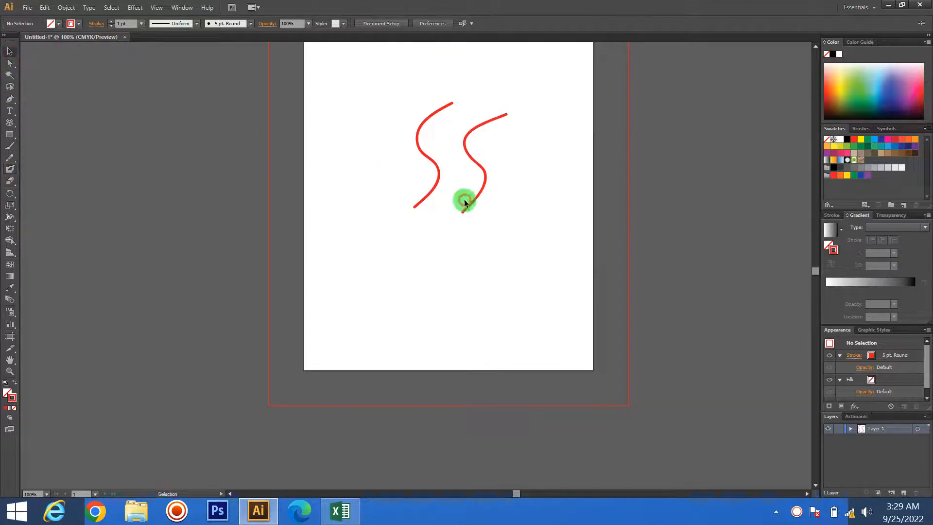
{"action": "left_click_drag", "start_coordinate": [477, 195], "coordinate": [446, 189]}
{"action": "left_click", "coordinate": [486, 185]}
- Compare the path structure of the Paintbrush stroke and the Blob Brush stroke at their lower ends, selecting them separately and together
{"action": "scroll", "coordinate": [427, 183], "scroll_direction": "up", "scroll_amount": 6}
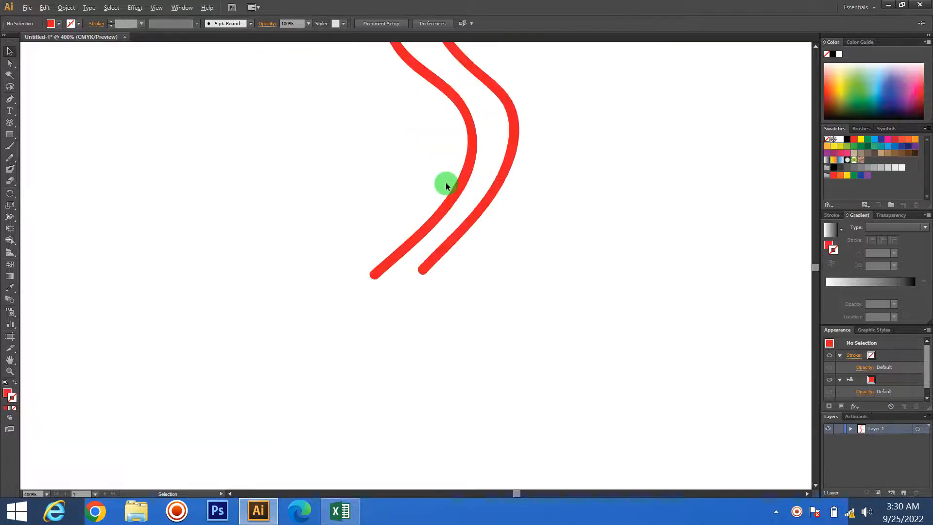
{"action": "scroll", "coordinate": [446, 184], "scroll_direction": "up", "scroll_amount": 1}
{"action": "left_click_drag", "start_coordinate": [622, 325], "coordinate": [327, 173]}
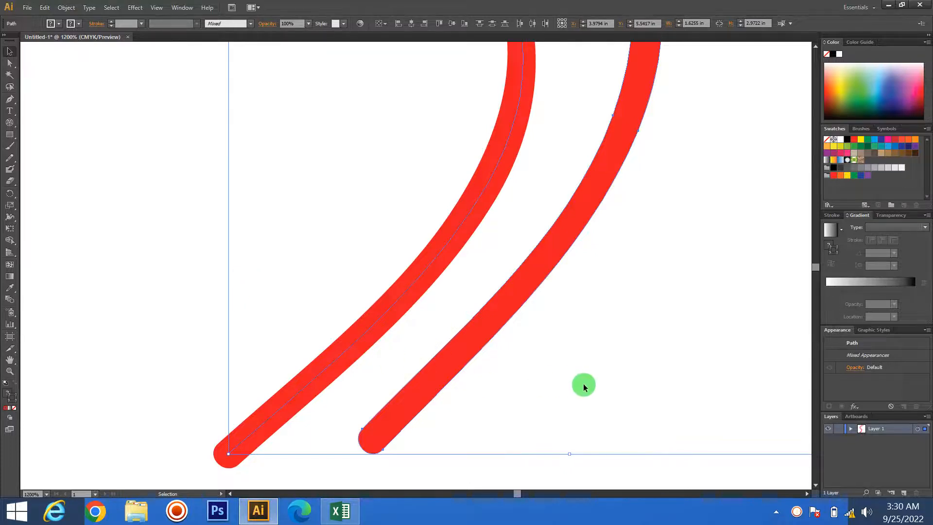
{"action": "left_click", "coordinate": [559, 384]}
{"action": "left_click", "coordinate": [442, 383]}
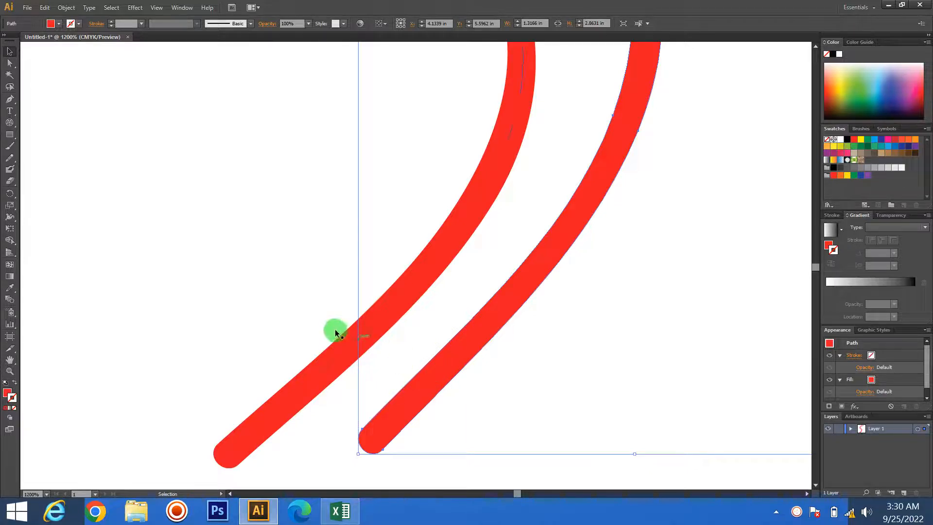
{"action": "left_click", "coordinate": [317, 373]}
{"action": "left_click", "coordinate": [235, 293]}
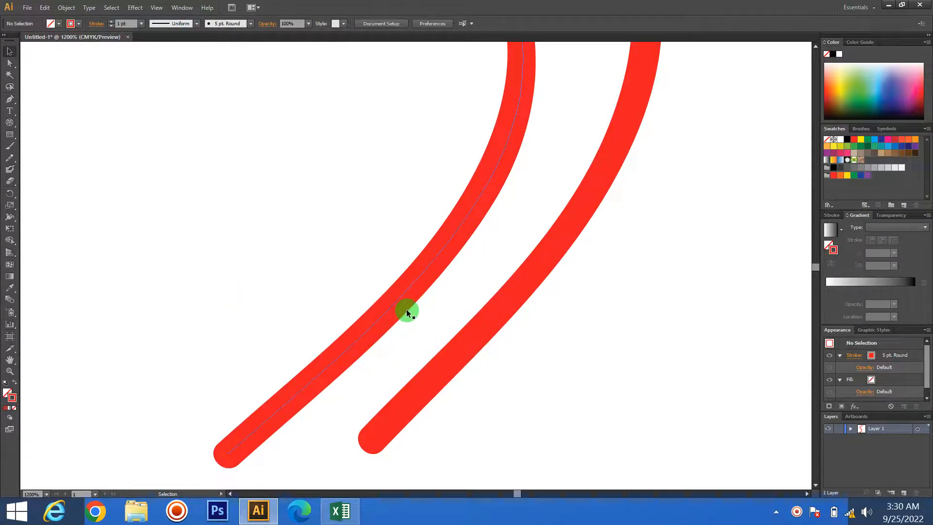
{"action": "left_click_drag", "start_coordinate": [335, 276], "coordinate": [544, 391]}
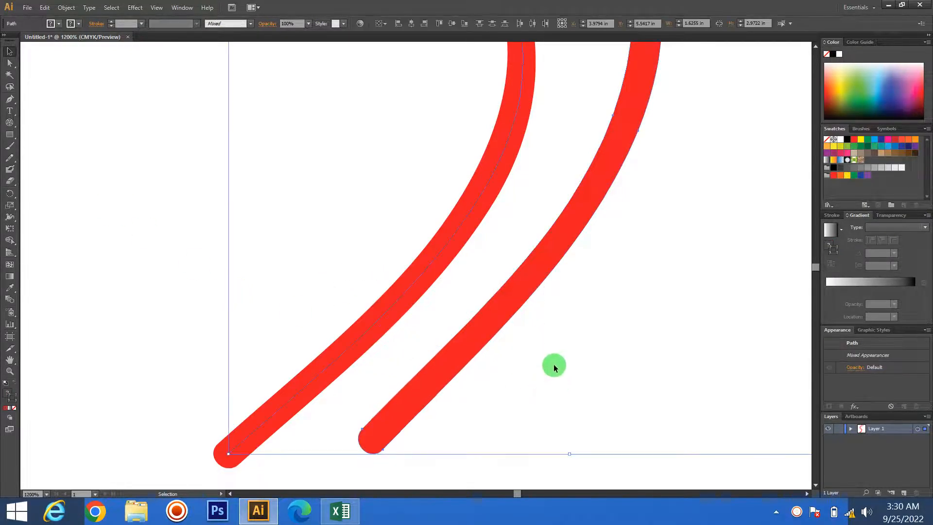
- Scale both S-shaped strokes down together about their centre, making the Paintbrush path about 0.20 by 0.55 in, and compare their thickness
{"action": "scroll", "coordinate": [552, 363], "scroll_direction": "down", "scroll_amount": 5}
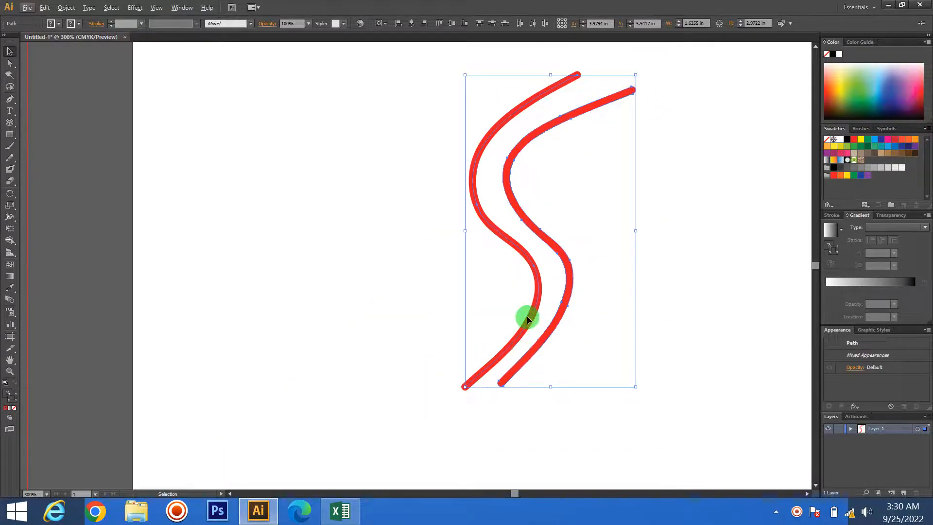
{"action": "left_click_drag", "start_coordinate": [660, 375], "coordinate": [448, 218]}
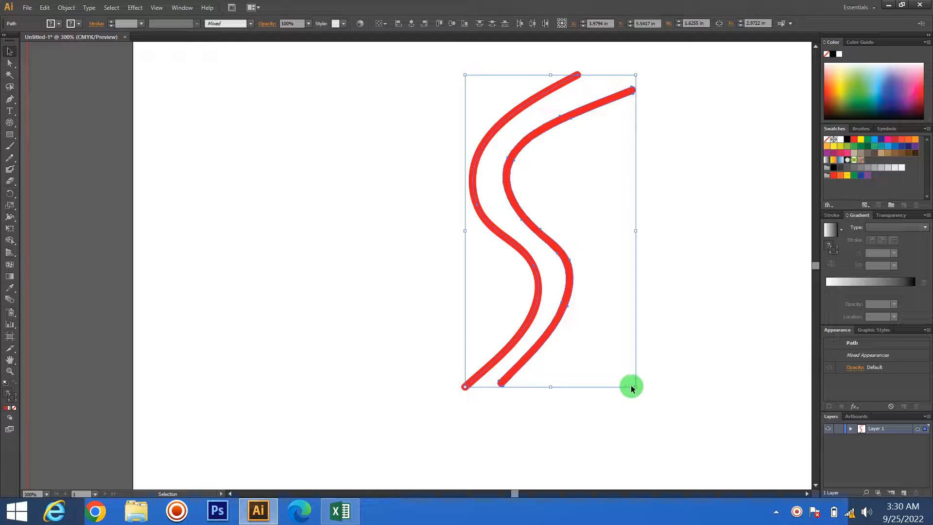
{"action": "left_click_drag", "start_coordinate": [634, 387], "coordinate": [566, 297]}
{"action": "left_click", "coordinate": [607, 288]}
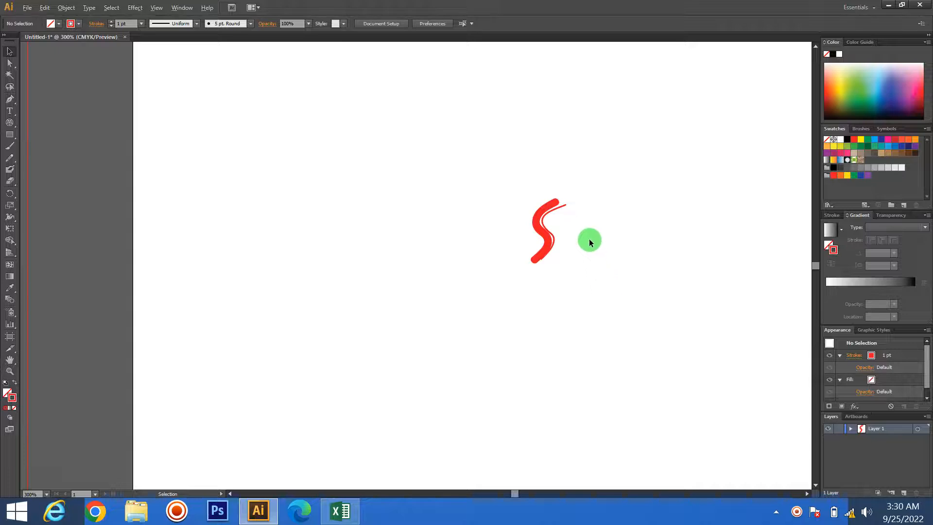
{"action": "scroll", "coordinate": [574, 238], "scroll_direction": "up", "scroll_amount": 4, "text": "alt"}
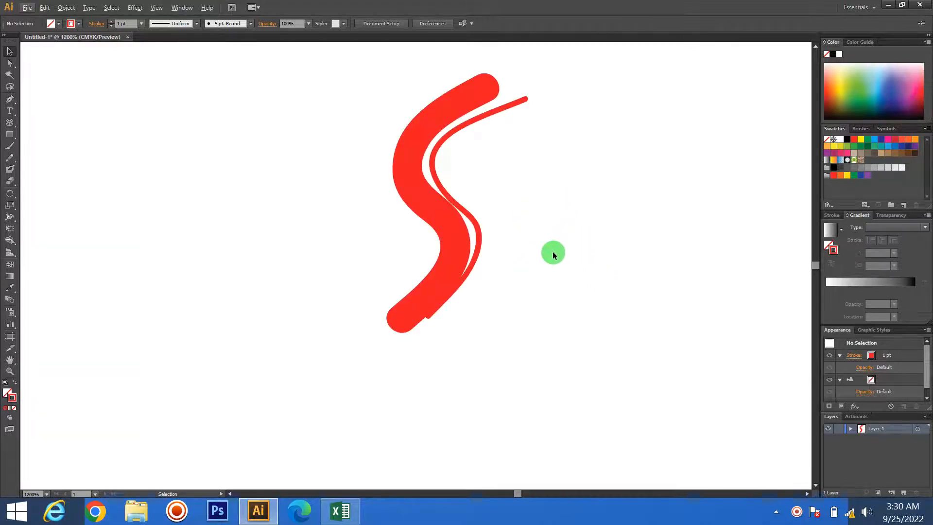
{"action": "left_click", "coordinate": [482, 230]}
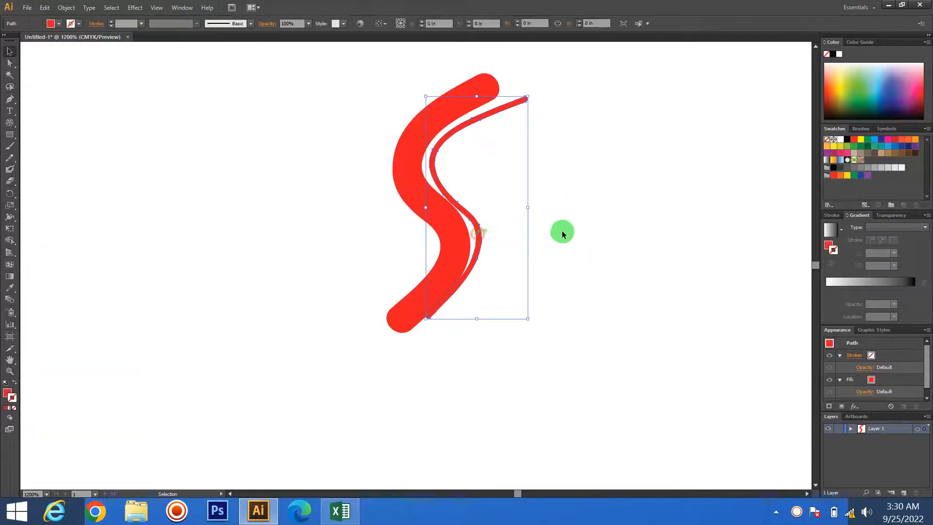
{"action": "left_click", "coordinate": [589, 233]}
{"action": "left_click", "coordinate": [468, 245]}
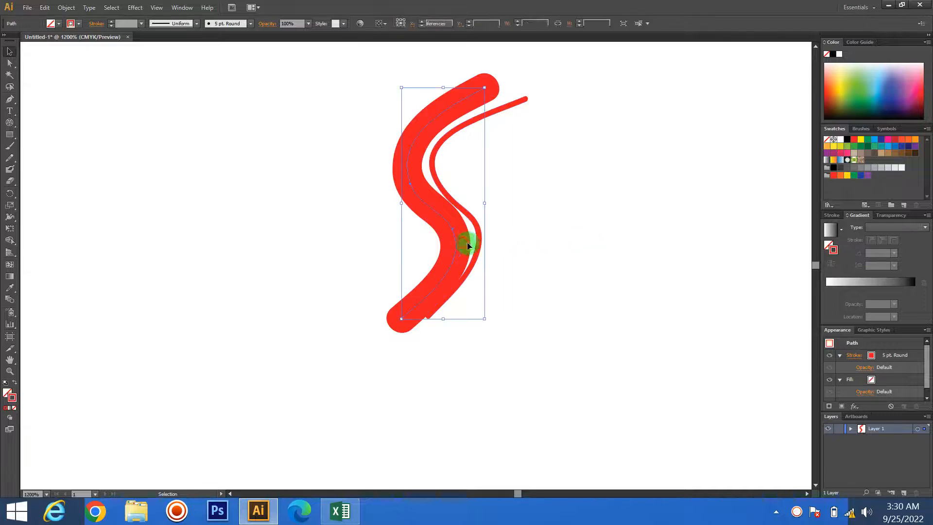
- Undo the scaling of the two S-shaped strokes
{"action": "left_click", "coordinate": [662, 266]}
{"action": "key", "text": "ctrl+z"}
{"action": "left_click", "coordinate": [676, 295]}
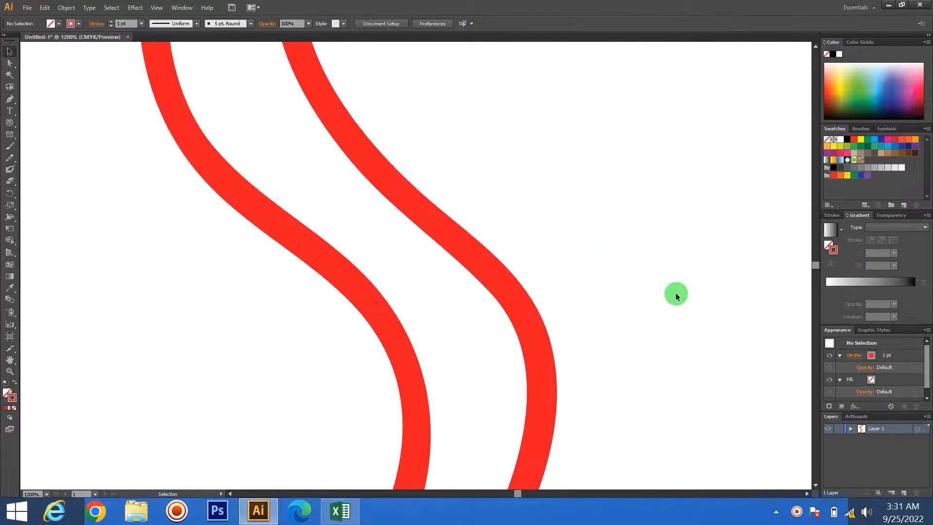
- Expand the appearance of the Paintbrush stroke, the S-shaped curve on the left of the pair
{"action": "key", "text": "ctrl+minus"}
{"action": "key", "text": "ctrl+minus"}
{"action": "key", "text": "ctrl+minus"}
{"action": "key", "text": "ctrl+minus"}
{"action": "left_click", "coordinate": [608, 324]}
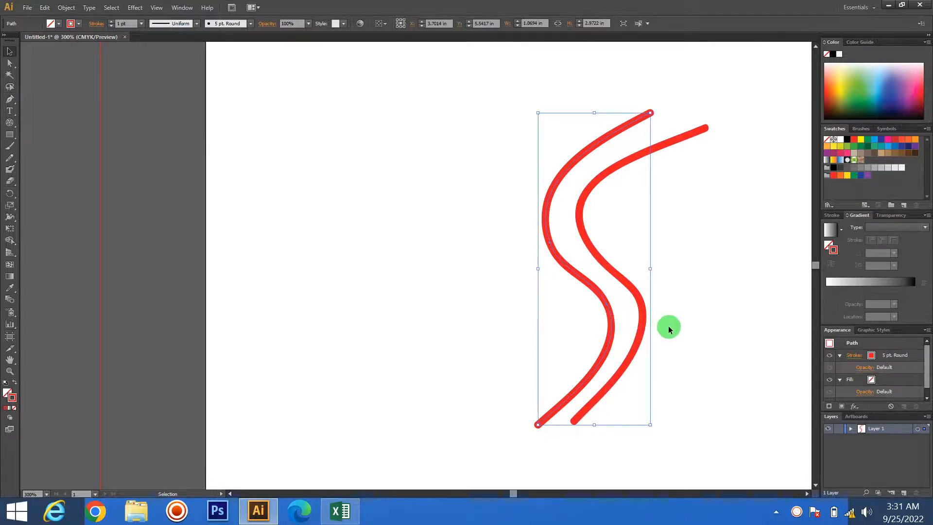
{"action": "left_click", "coordinate": [680, 357]}
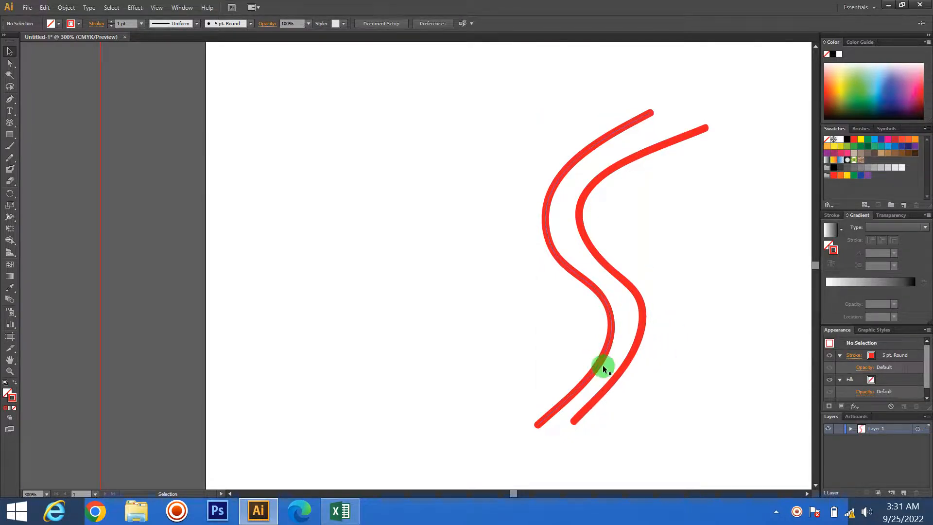
{"action": "left_click", "coordinate": [595, 365]}
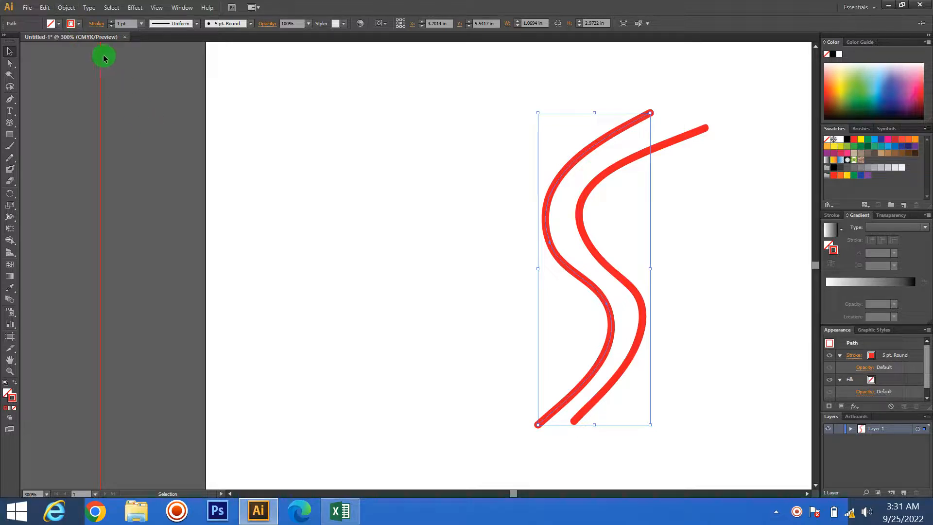
{"action": "left_click", "coordinate": [66, 8]}
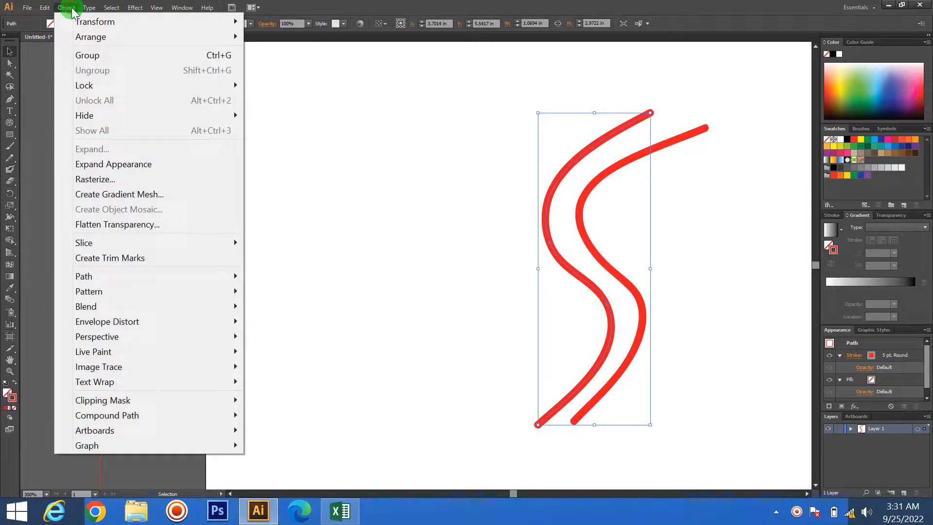
{"action": "left_click", "coordinate": [112, 165]}
{"action": "left_click", "coordinate": [425, 211]}
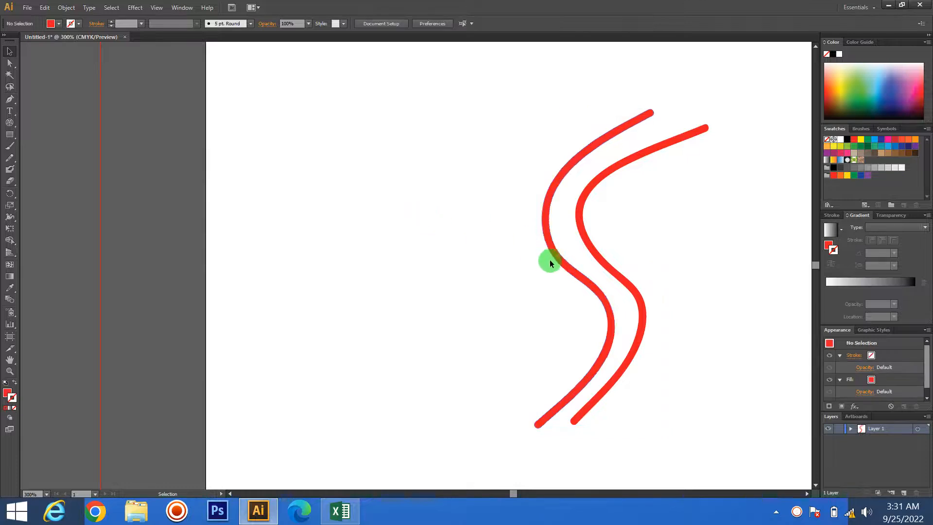
{"action": "left_click", "coordinate": [556, 257]}
- Scale both S-shaped strokes down together about their centre to about 0.22 in wide and 0.40 in high
{"action": "left_click_drag", "start_coordinate": [511, 280], "coordinate": [798, 378]}
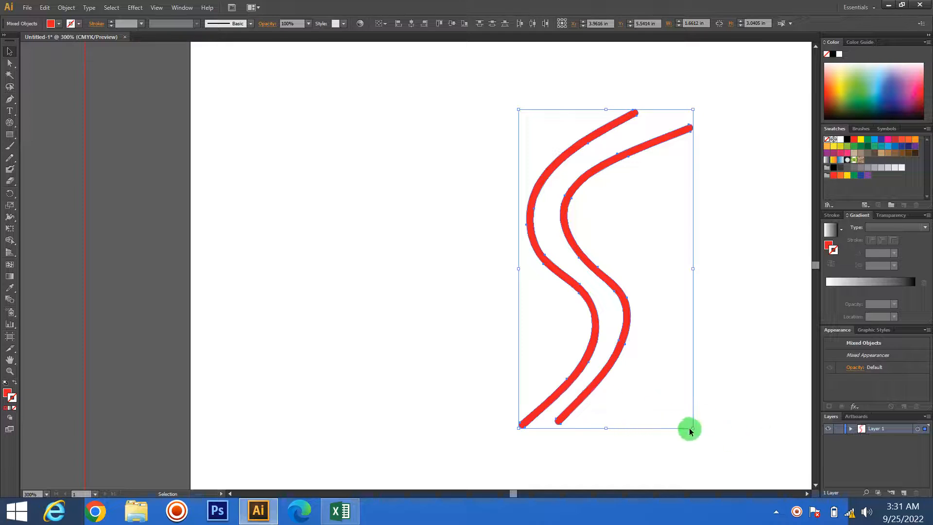
{"action": "left_click_drag", "start_coordinate": [692, 428], "coordinate": [622, 322]}
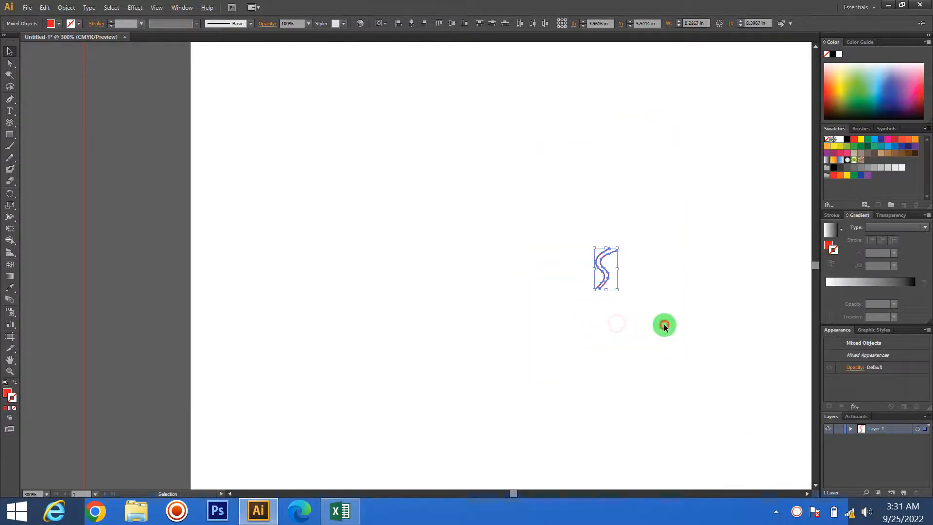
{"action": "left_click", "coordinate": [664, 323]}
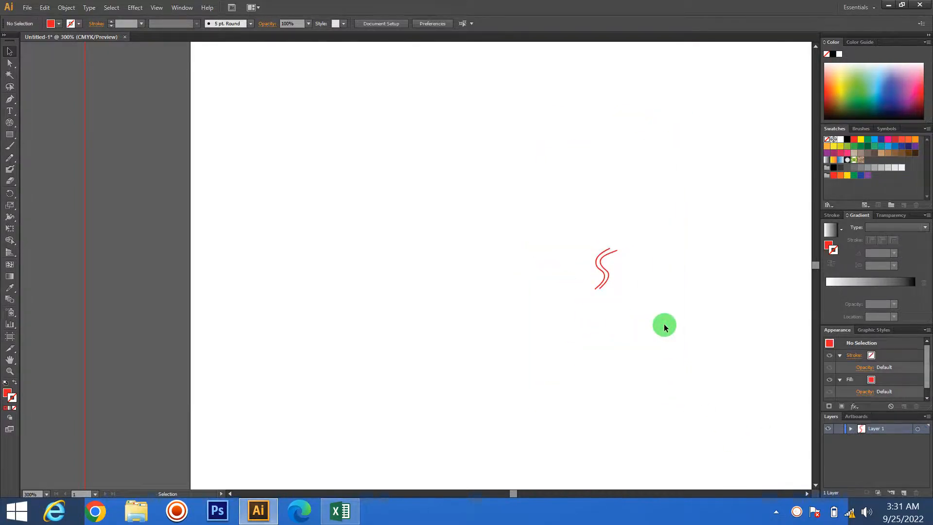
- Draw an S-shaped Paintbrush stroke about 0.34 in wide and 1.24 in high, and try variable width profiles on it
{"action": "left_click", "coordinate": [10, 148]}
{"action": "left_click_drag", "start_coordinate": [386, 133], "coordinate": [392, 265]}
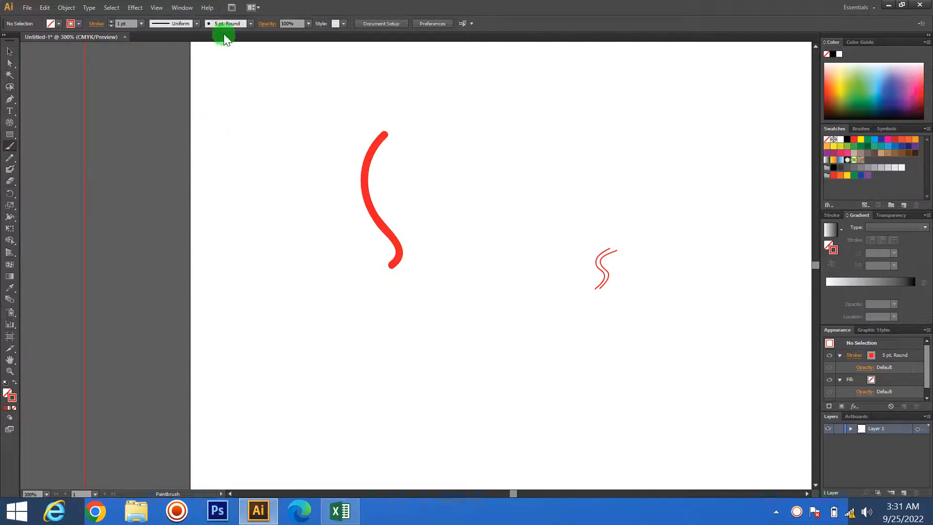
{"action": "left_click", "coordinate": [189, 23]}
{"action": "left_click", "coordinate": [166, 83]}
{"action": "left_click", "coordinate": [10, 51]}
{"action": "left_click_drag", "start_coordinate": [297, 135], "coordinate": [485, 251]}
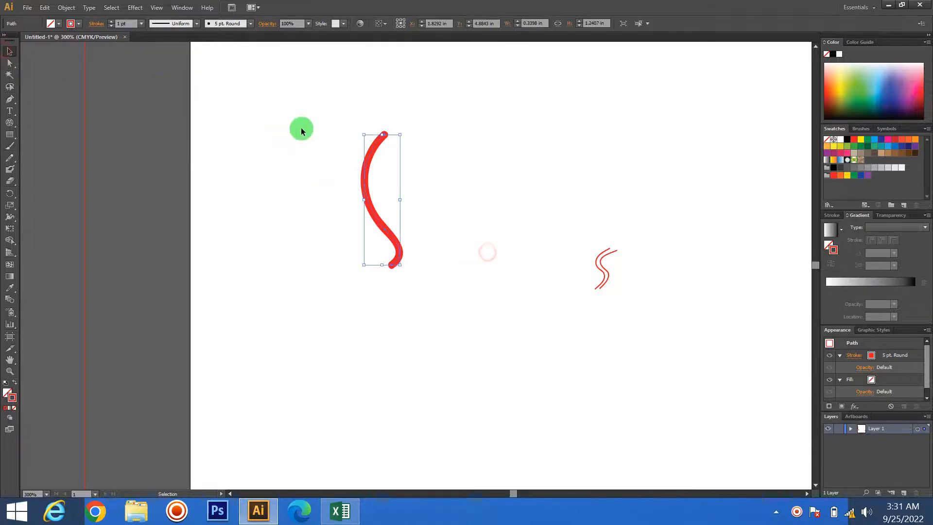
{"action": "left_click", "coordinate": [195, 23]}
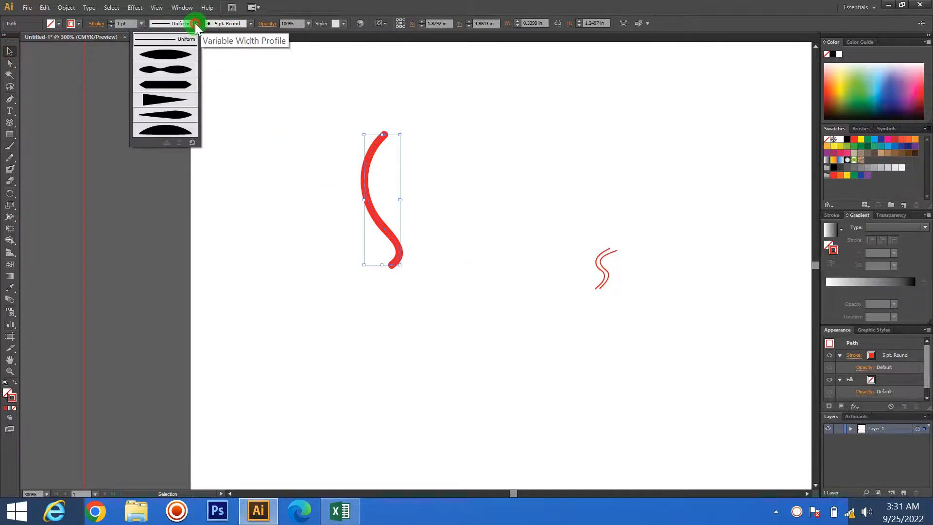
{"action": "left_click", "coordinate": [167, 125]}
- Delete all the strokes on the artboard
{"action": "mouse_move", "coordinate": [332, 146]}
{"action": "left_mouse_down"}
{"action": "mouse_move", "coordinate": [410, 170]}
{"action": "mouse_move", "coordinate": [453, 234]}
{"action": "mouse_move", "coordinate": [744, 354]}
{"action": "left_mouse_up"}
{"action": "key", "text": "Delete"}
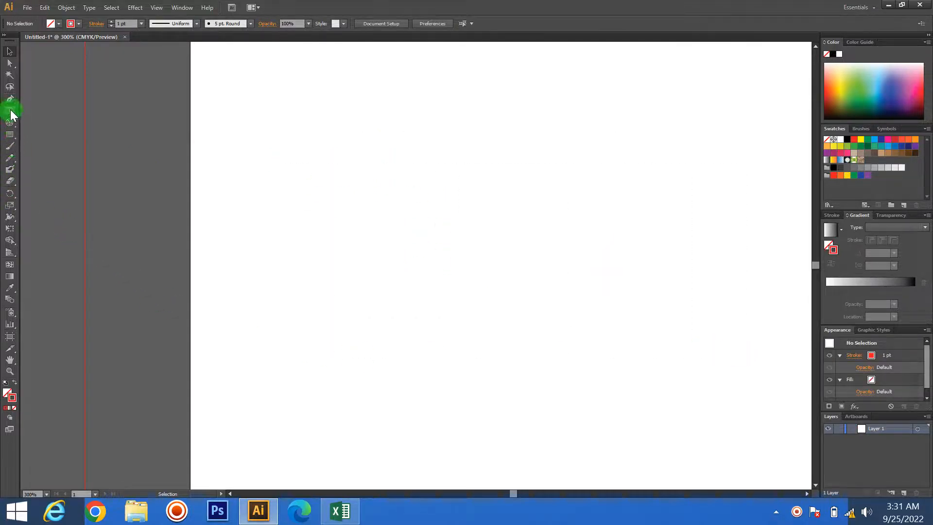
- Draw a curved Paintbrush stroke about 1.21 in wide and 1.45 in high, and choose Width Profile 4 with nothing selected
{"action": "left_click", "coordinate": [10, 146]}
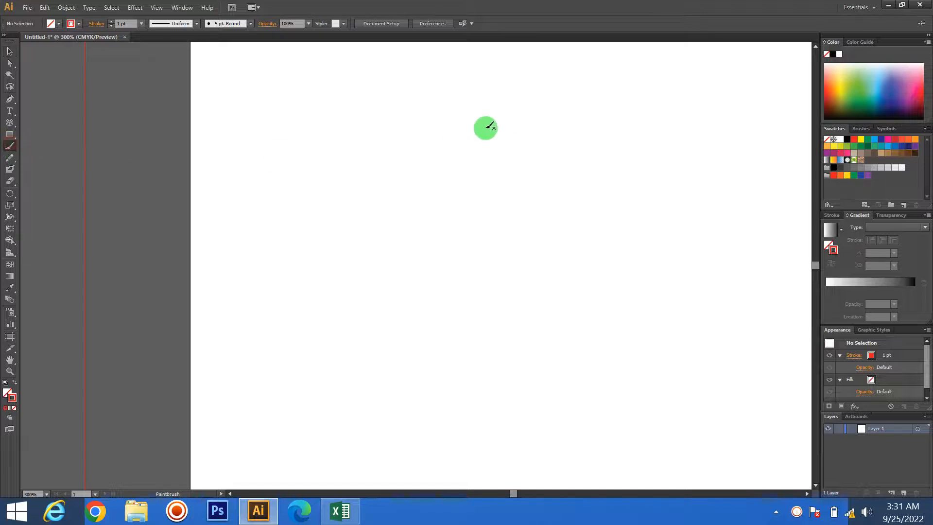
{"action": "mouse_move", "coordinate": [482, 129]}
{"action": "left_mouse_down"}
{"action": "mouse_move", "coordinate": [449, 152]}
{"action": "mouse_move", "coordinate": [391, 260]}
{"action": "mouse_move", "coordinate": [351, 283]}
{"action": "left_mouse_up"}
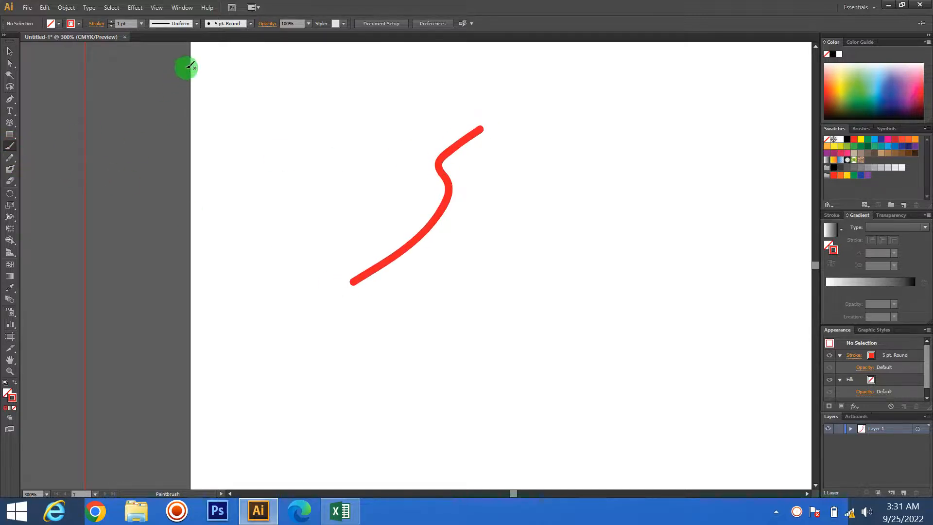
{"action": "left_click", "coordinate": [197, 23]}
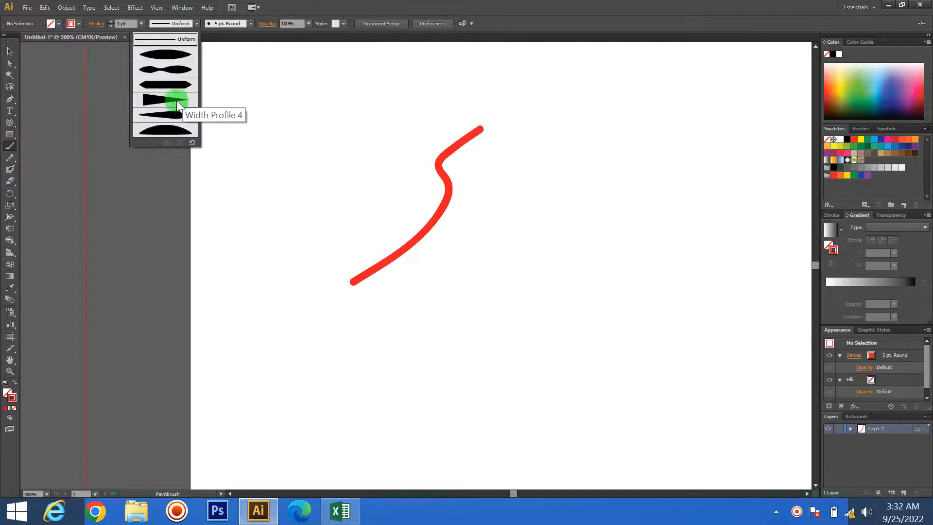
{"action": "left_click", "coordinate": [176, 97]}
- Select the curved Paintbrush stroke and apply Width Profile 3 to it
{"action": "left_click", "coordinate": [9, 51]}
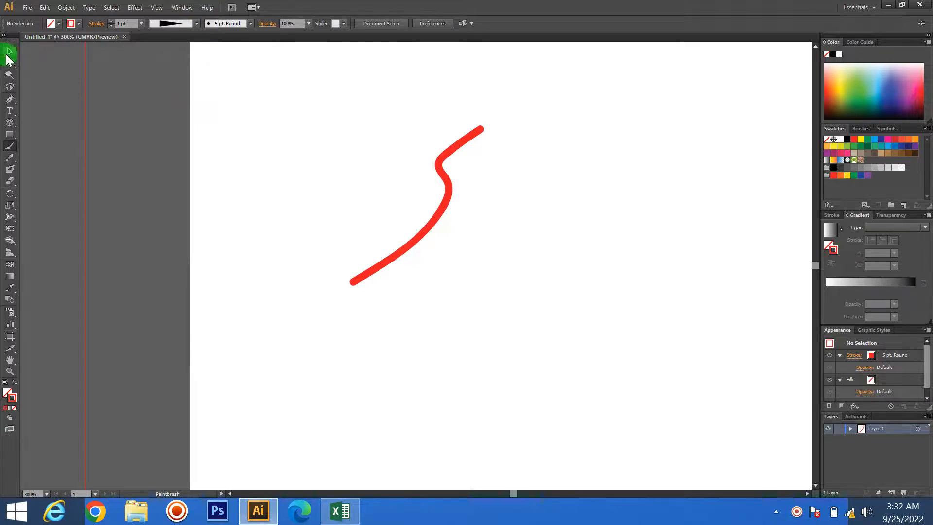
{"action": "left_click_drag", "start_coordinate": [324, 159], "coordinate": [509, 280]}
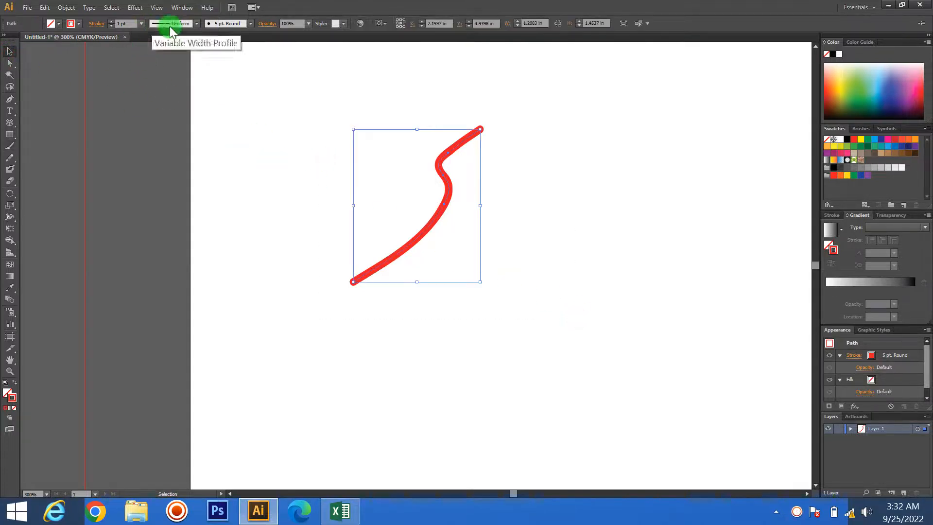
{"action": "left_click", "coordinate": [196, 24]}
{"action": "left_click", "coordinate": [155, 80]}
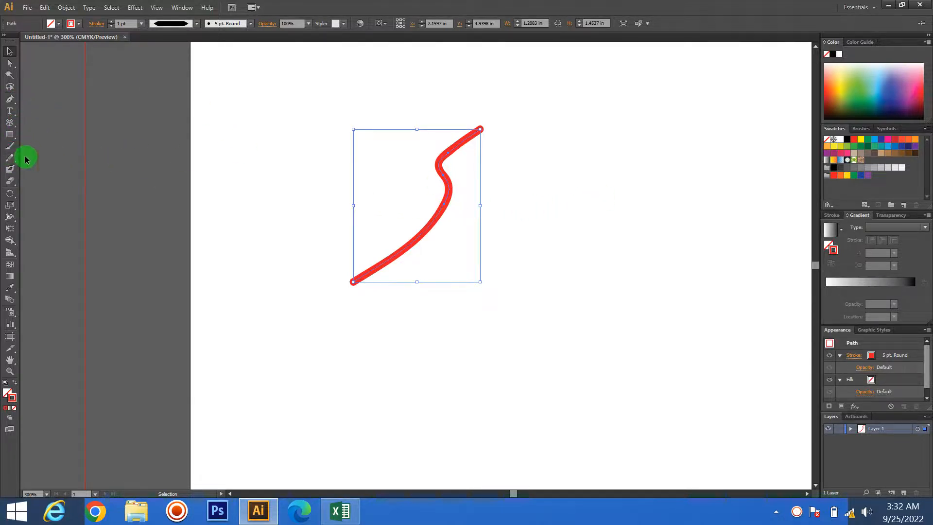
- Draw a diagonal Pencil line about 0.73 in wide and 0.77 in high beside the Paintbrush stroke, and give it a tapered width profile
{"action": "left_click", "coordinate": [10, 157]}
{"action": "left_click_drag", "start_coordinate": [388, 143], "coordinate": [312, 225]}
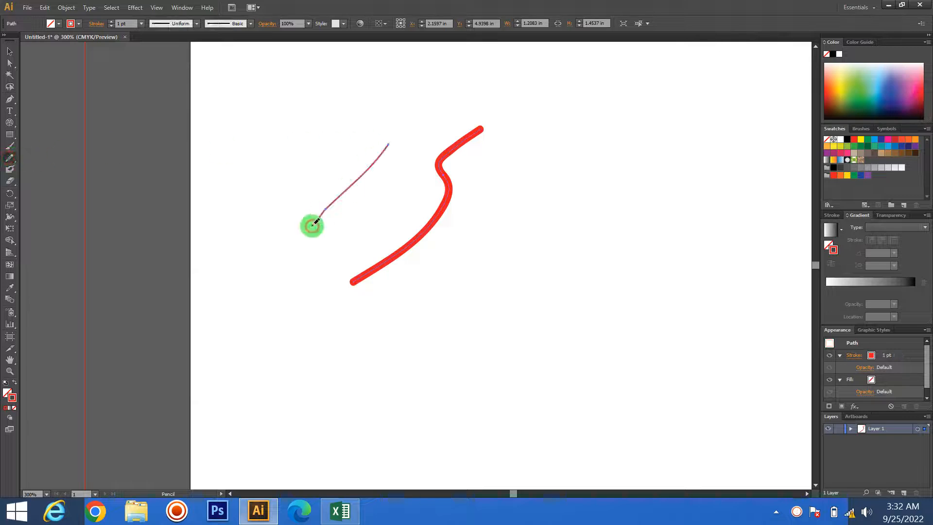
{"action": "left_click", "coordinate": [10, 51]}
{"action": "left_click", "coordinate": [348, 158]}
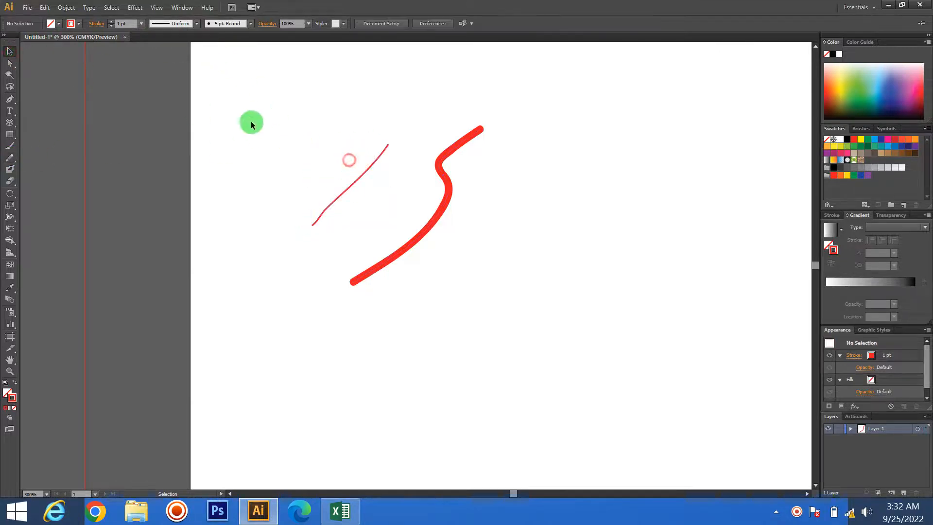
{"action": "left_click_drag", "start_coordinate": [250, 121], "coordinate": [372, 208]}
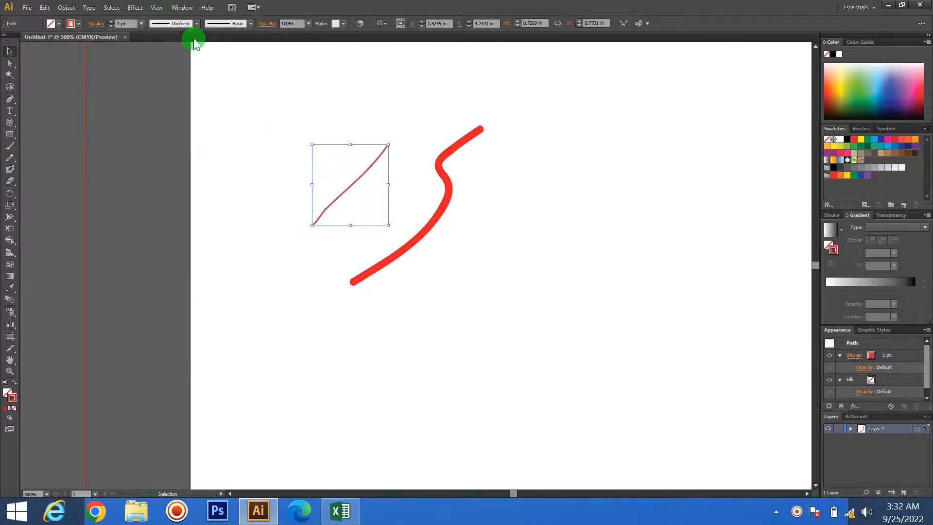
{"action": "left_click", "coordinate": [195, 24]}
{"action": "left_click", "coordinate": [189, 54]}
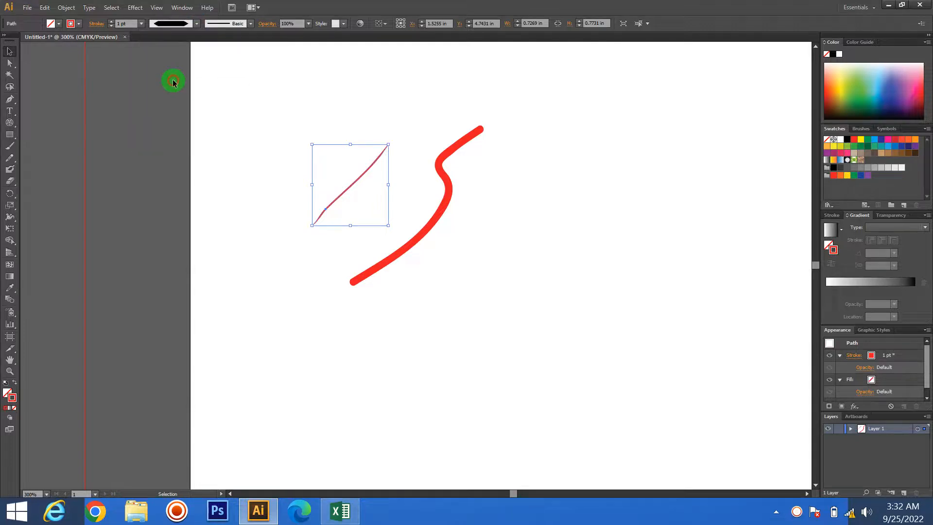
{"action": "left_click", "coordinate": [431, 95]}
- Try the Uniform profile, Width Profile 2 and Width Profile 4 on the curved Paintbrush stroke
{"action": "scroll", "coordinate": [339, 205], "scroll_direction": "up", "scroll_amount": 4}
{"action": "key", "text": "space"}
{"action": "left_click_drag", "start_coordinate": [514, 280], "coordinate": [466, 156]}
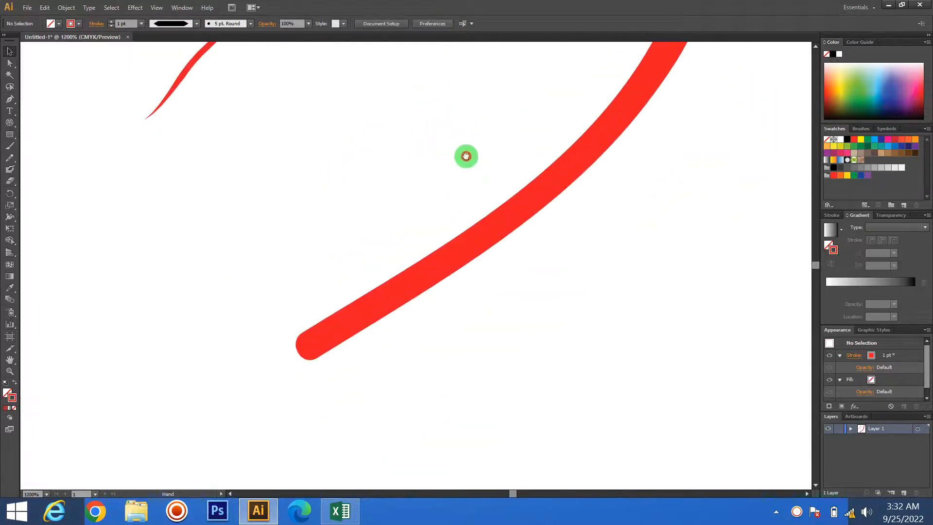
{"action": "left_click", "coordinate": [360, 313]}
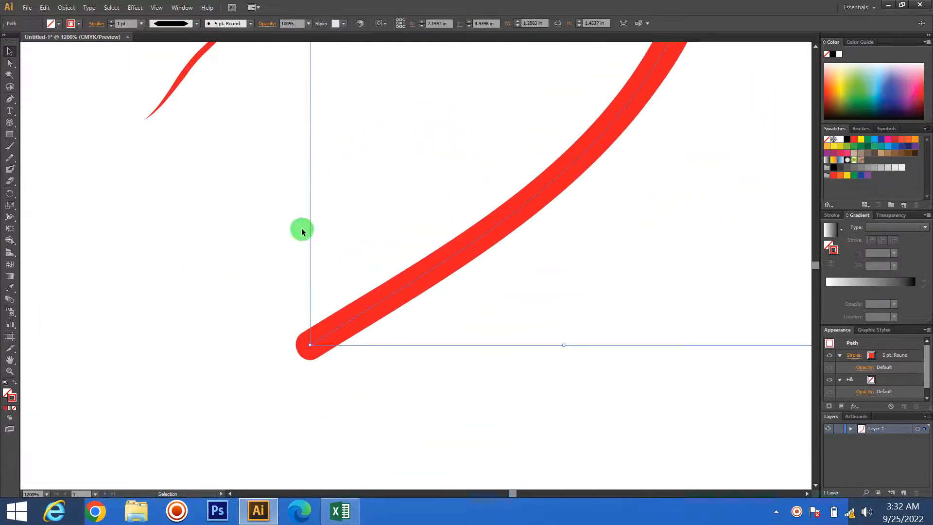
{"action": "left_click", "coordinate": [197, 23]}
{"action": "left_click", "coordinate": [164, 38]}
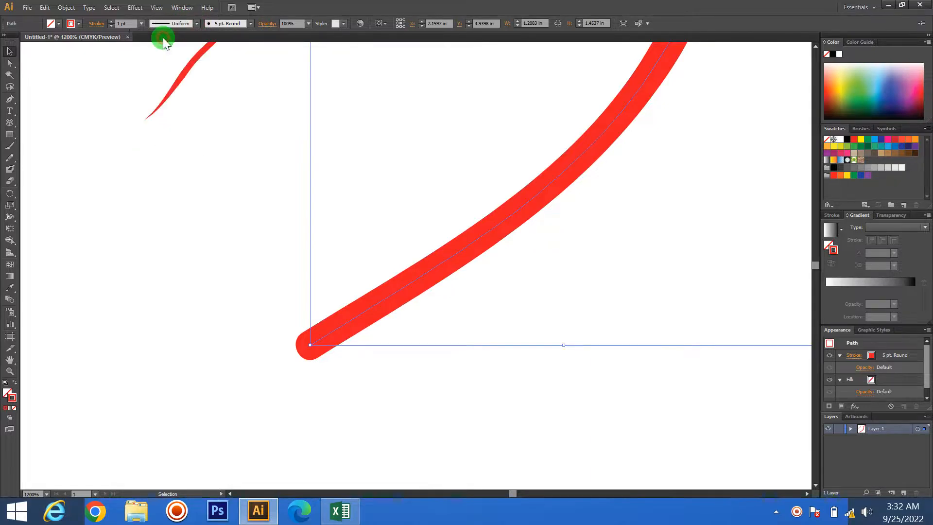
{"action": "left_click", "coordinate": [197, 23]}
{"action": "left_click", "coordinate": [167, 71]}
{"action": "left_click", "coordinate": [197, 21]}
{"action": "left_click", "coordinate": [171, 100]}
- Set the curved Paintbrush stroke's weight to 2 pt
{"action": "scroll", "coordinate": [337, 227], "scroll_direction": "down", "scroll_amount": 3}
{"action": "left_click_drag", "start_coordinate": [504, 305], "coordinate": [385, 153]}
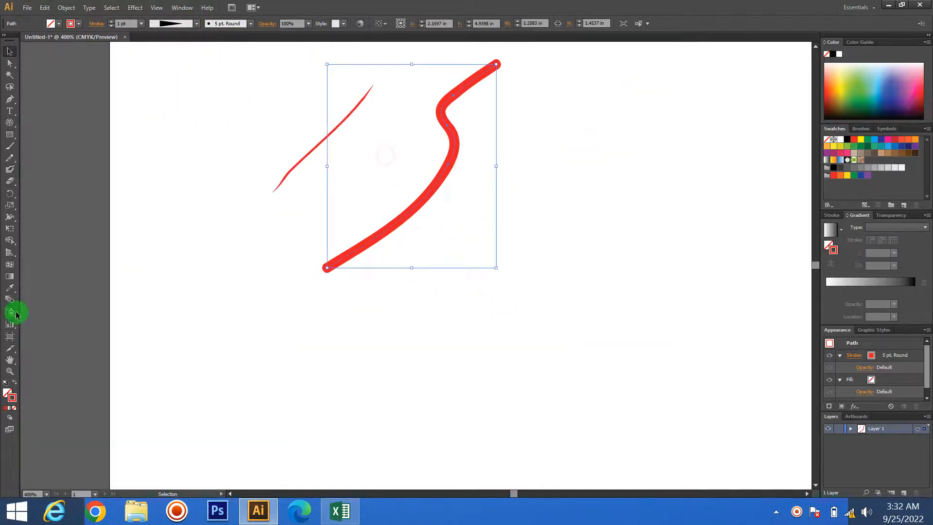
{"action": "left_click", "coordinate": [113, 21]}
{"action": "left_click", "coordinate": [175, 139]}
- Compare the Pencil line with the Paintbrush stroke, and apply Width Profile 2 to the Paintbrush stroke
{"action": "left_click", "coordinate": [292, 168]}
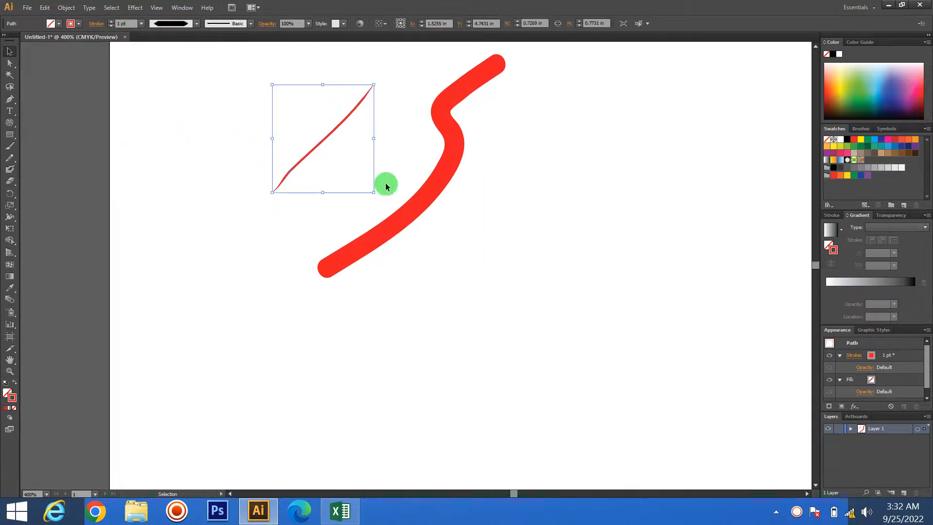
{"action": "left_click", "coordinate": [422, 201]}
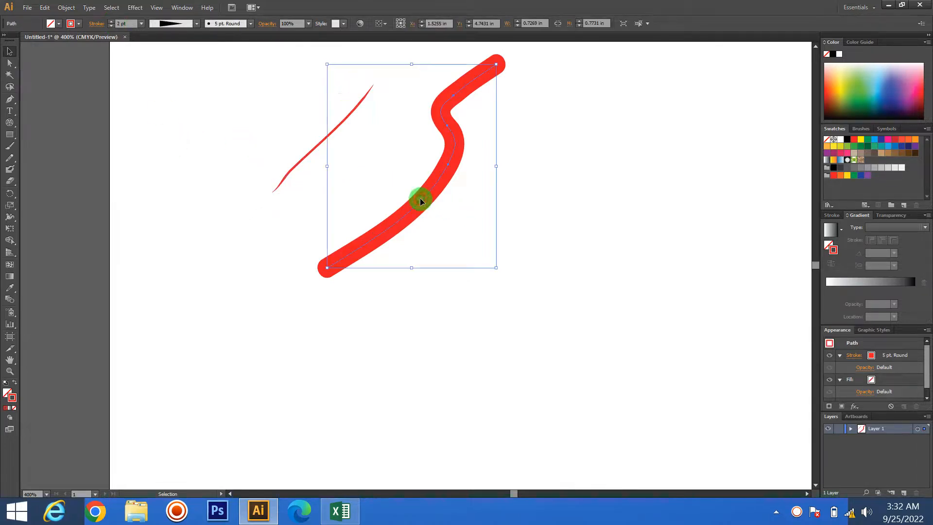
{"action": "left_click", "coordinate": [194, 22]}
{"action": "left_click", "coordinate": [158, 73]}
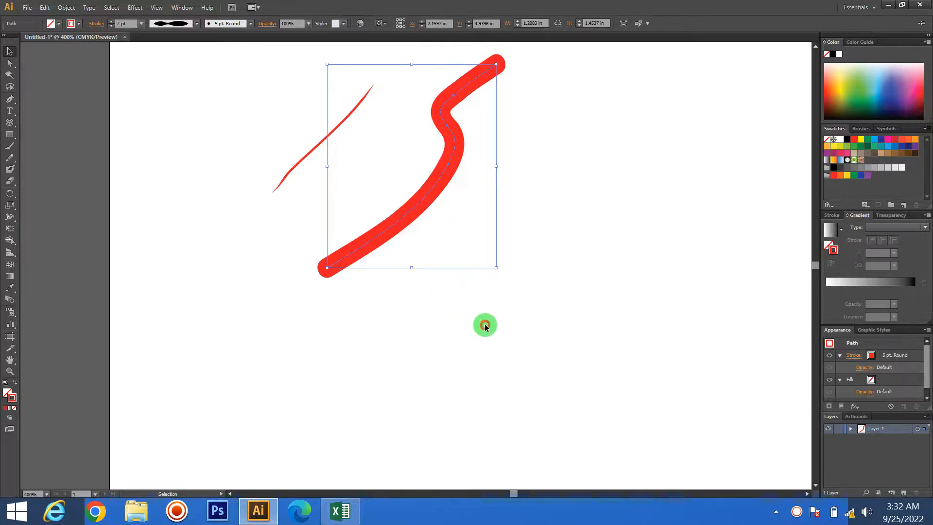
- Apply Width Profile 6 to the Paintbrush stroke and move it up and right, away from the Pencil line
{"action": "left_click", "coordinate": [309, 187]}
{"action": "left_click", "coordinate": [291, 176]}
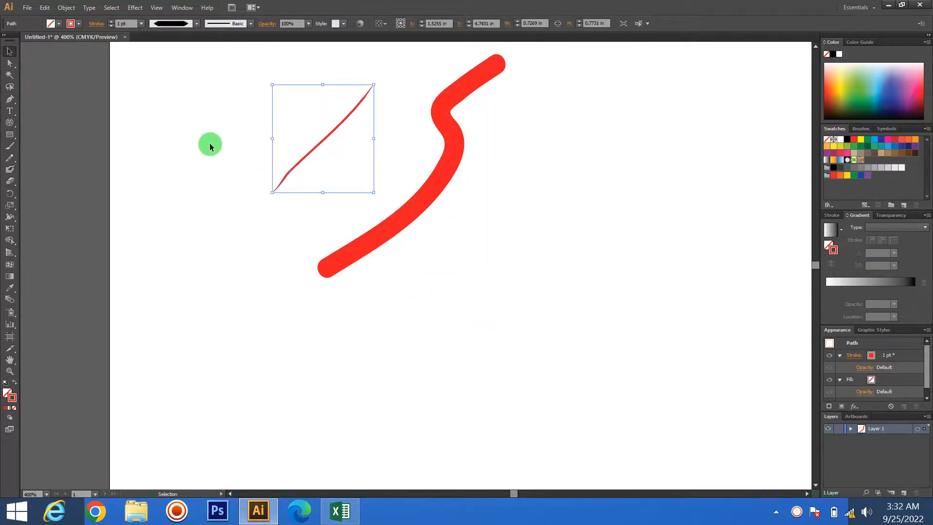
{"action": "left_click_drag", "start_coordinate": [187, 125], "coordinate": [279, 202]}
{"action": "left_click", "coordinate": [440, 250]}
{"action": "left_click", "coordinate": [378, 238]}
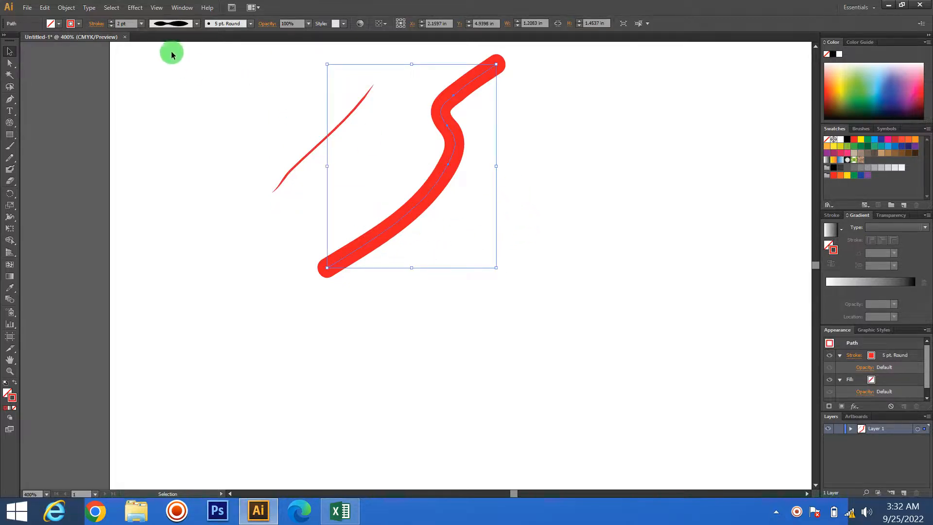
{"action": "left_click", "coordinate": [197, 24]}
{"action": "left_click", "coordinate": [167, 130]}
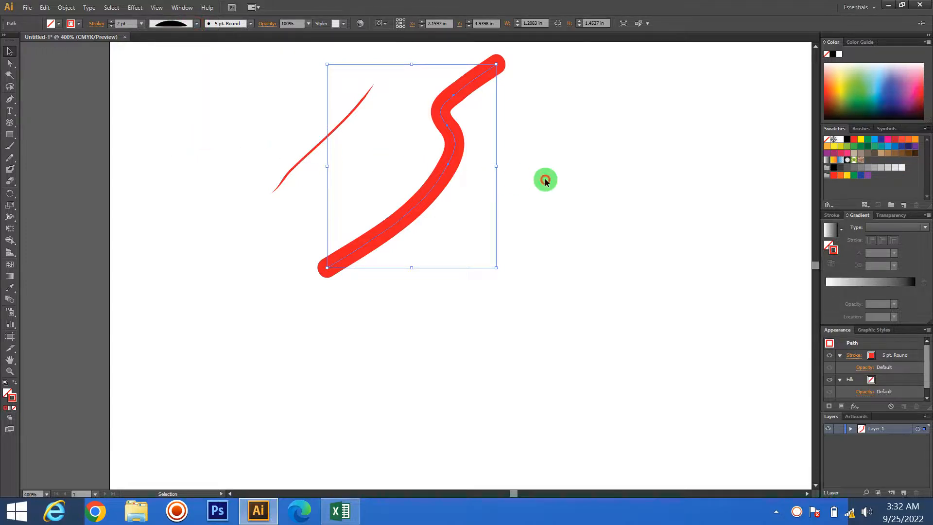
{"action": "left_click_drag", "start_coordinate": [415, 200], "coordinate": [537, 162]}
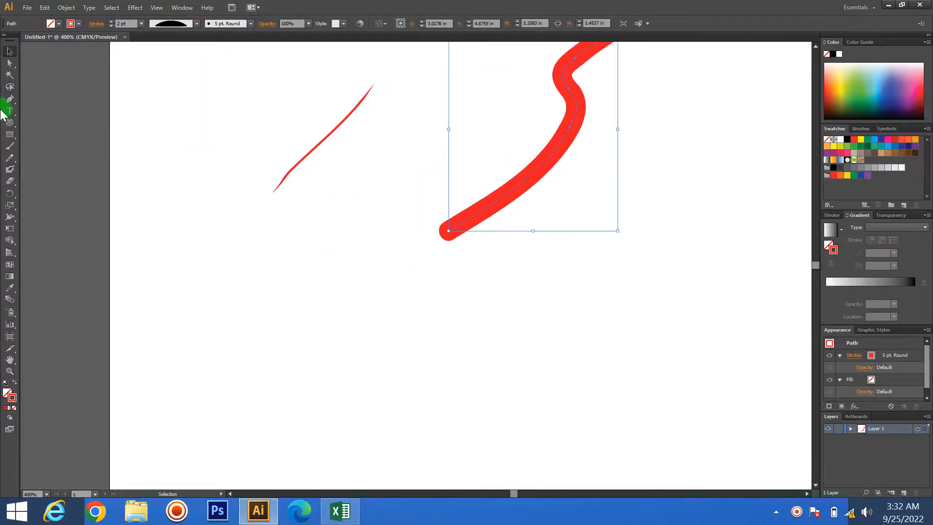
- Draw a long wavy line with the Pencil tool, winding around the diagonal line and down toward the artboard view's lower middle
{"action": "left_click", "coordinate": [10, 147]}
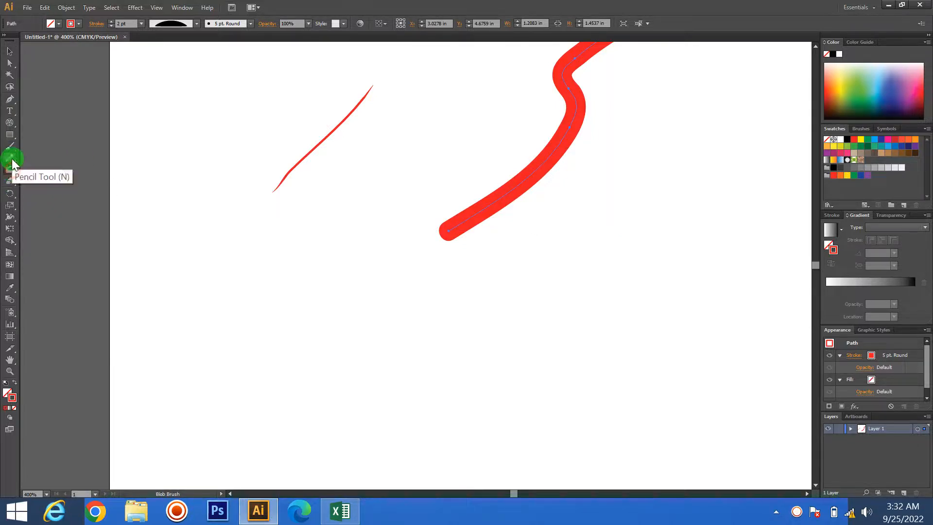
{"action": "left_click", "coordinate": [10, 156]}
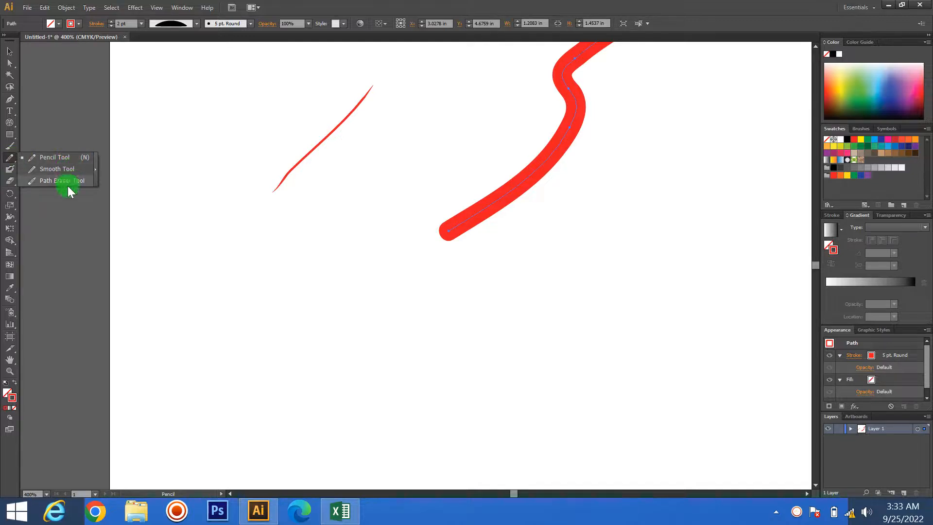
{"action": "left_click", "coordinate": [52, 163]}
{"action": "mouse_move", "coordinate": [235, 113]}
{"action": "left_mouse_down"}
{"action": "mouse_move", "coordinate": [202, 140]}
{"action": "mouse_move", "coordinate": [202, 237]}
{"action": "mouse_move", "coordinate": [302, 238]}
{"action": "mouse_move", "coordinate": [297, 339]}
{"action": "mouse_move", "coordinate": [515, 393]}
{"action": "left_mouse_up"}
- Draw an S-shaped Pencil curve about 0.58 in wide and 0.89 in high below the Paintbrush stroke, and apply Width Profile 2
{"action": "mouse_move", "coordinate": [582, 255]}
{"action": "left_mouse_down"}
{"action": "mouse_move", "coordinate": [573, 275]}
{"action": "mouse_move", "coordinate": [630, 378]}
{"action": "left_mouse_up"}
{"action": "left_click", "coordinate": [195, 24]}
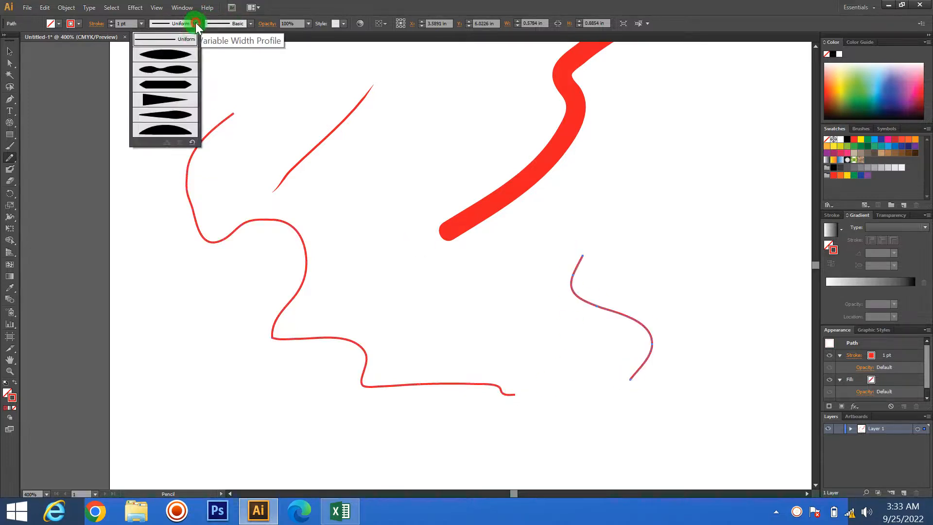
{"action": "left_click", "coordinate": [175, 66]}
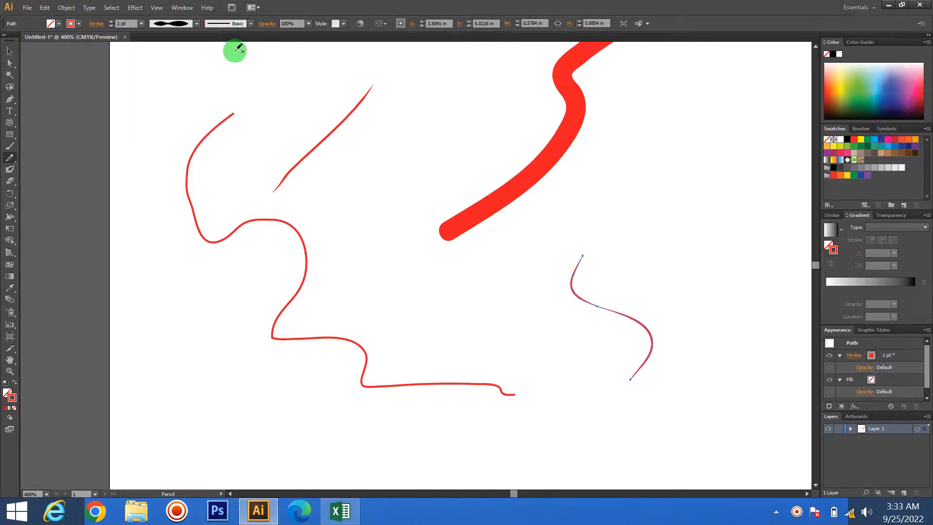
- Raise the stroke weight of the new S-shaped Pencil curve past 8 pt
{"action": "left_click", "coordinate": [110, 21]}
{"action": "left_click", "coordinate": [109, 21]}
{"action": "left_click", "coordinate": [110, 21]}
{"action": "left_click", "coordinate": [109, 21]}
{"action": "left_click", "coordinate": [109, 21]}
{"action": "left_click", "coordinate": [110, 21]}
{"action": "left_click", "coordinate": [109, 21]}
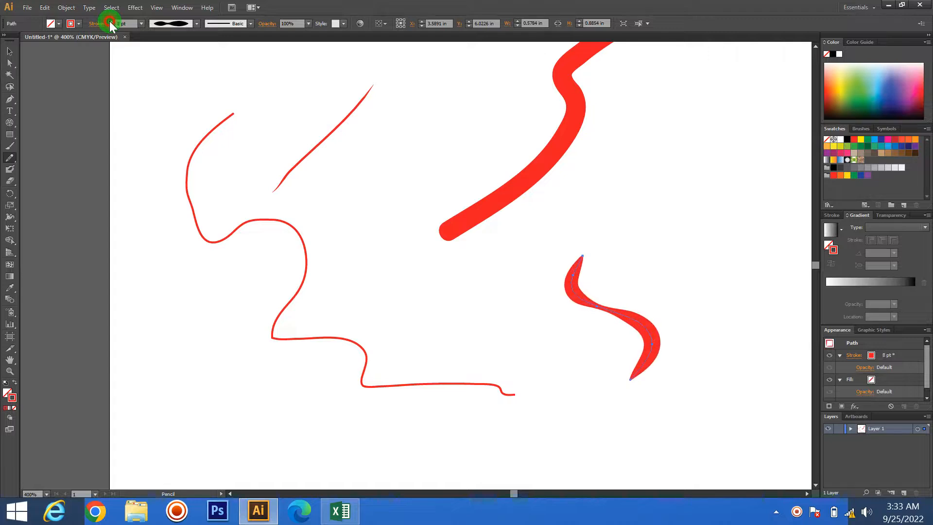
{"action": "left_click", "coordinate": [110, 22]}
{"action": "left_click", "coordinate": [109, 21]}
{"action": "left_click", "coordinate": [109, 21]}
- Draw a short hooked Pencil curve about 0.25 in wide and 0.64 in high, with a 10 pt stroke and Width Profile 5
{"action": "left_click_drag", "start_coordinate": [743, 131], "coordinate": [716, 220]}
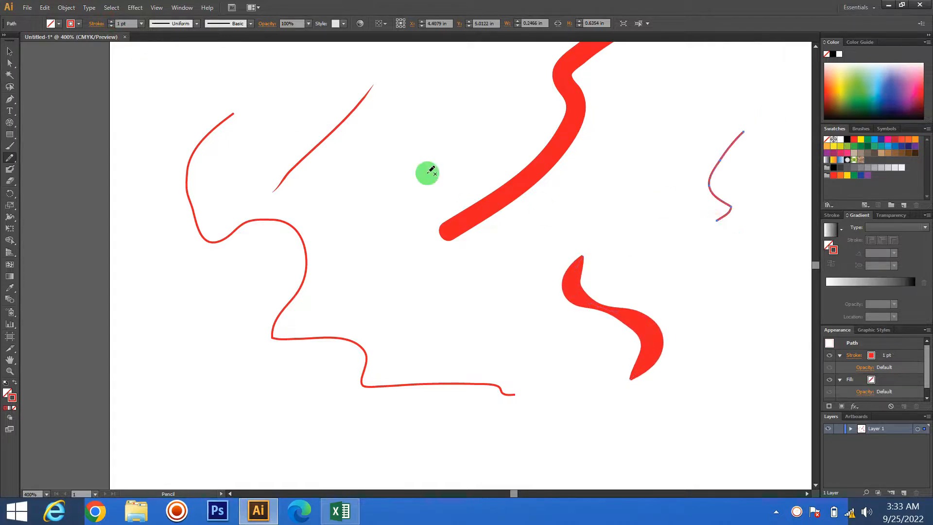
{"action": "left_click", "coordinate": [111, 20]}
{"action": "left_click", "coordinate": [111, 21]}
{"action": "left_click", "coordinate": [112, 21]}
{"action": "left_click", "coordinate": [112, 21]}
{"action": "left_click", "coordinate": [112, 21]}
{"action": "left_click", "coordinate": [111, 21]}
{"action": "left_click", "coordinate": [111, 21]}
{"action": "left_click", "coordinate": [196, 22]}
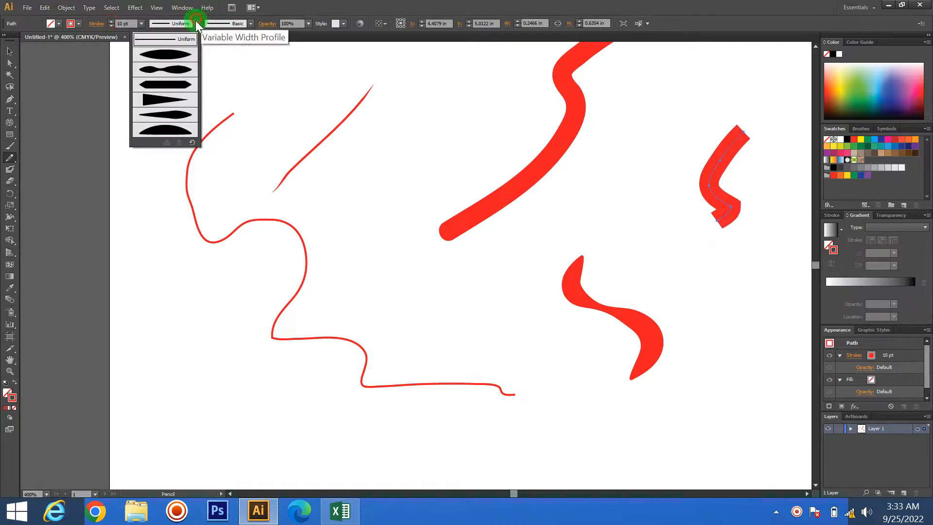
{"action": "left_click", "coordinate": [159, 114]}
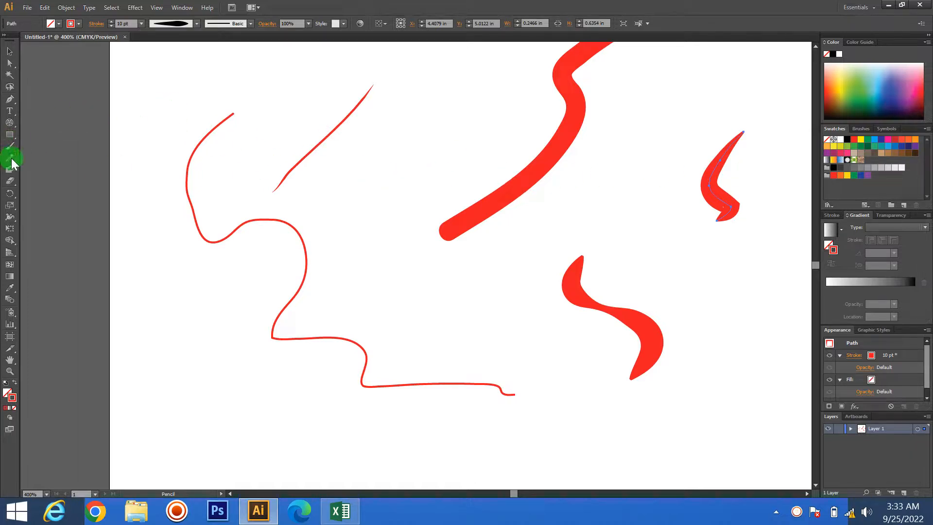
- Select the long wavy line and round off its sharp middle corner with the Smooth tool
{"action": "mouse_move", "coordinate": [11, 163]}
{"action": "left_mouse_down"}
{"action": "mouse_move", "coordinate": [57, 155]}
{"action": "mouse_move", "coordinate": [57, 170]}
{"action": "left_mouse_up"}
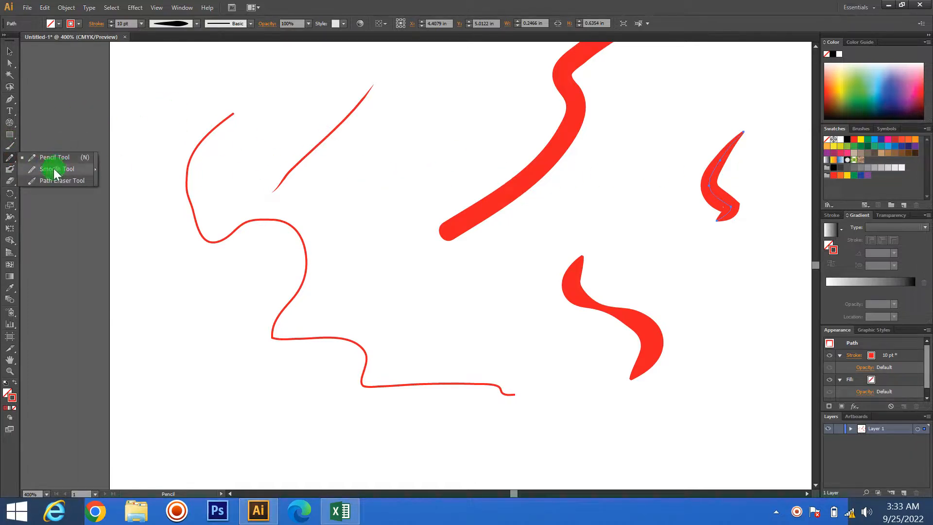
{"action": "left_click", "coordinate": [13, 55]}
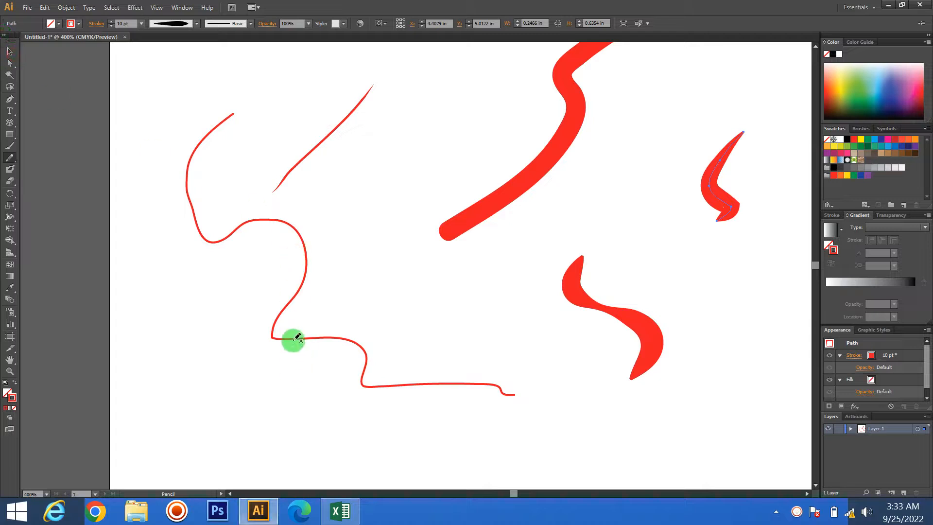
{"action": "left_click", "coordinate": [10, 52]}
{"action": "left_click", "coordinate": [293, 337]}
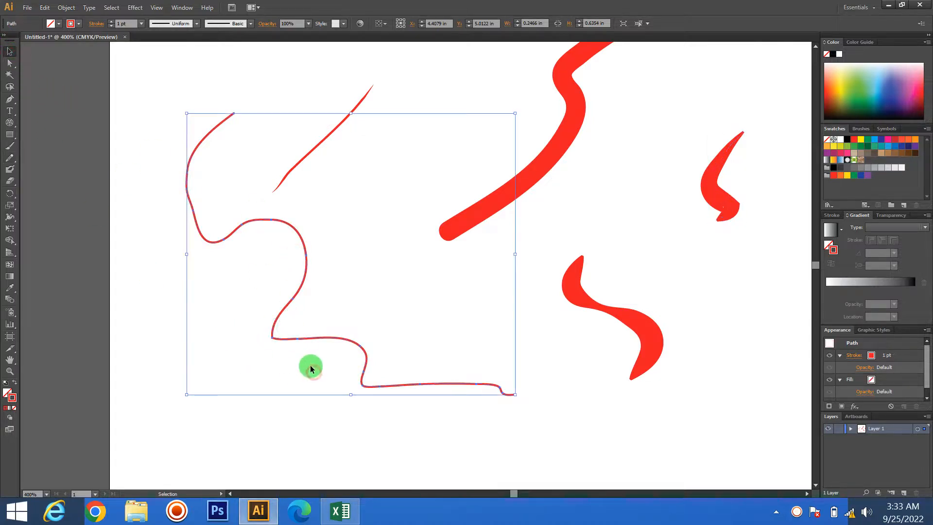
{"action": "scroll", "coordinate": [282, 369], "scroll_direction": "up", "scroll_amount": 4}
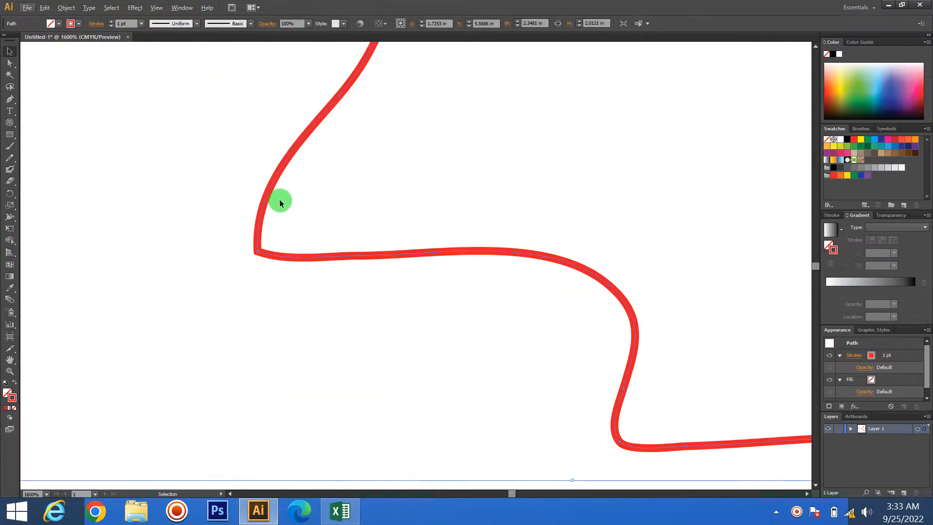
{"action": "left_click_drag", "start_coordinate": [340, 328], "coordinate": [404, 373]}
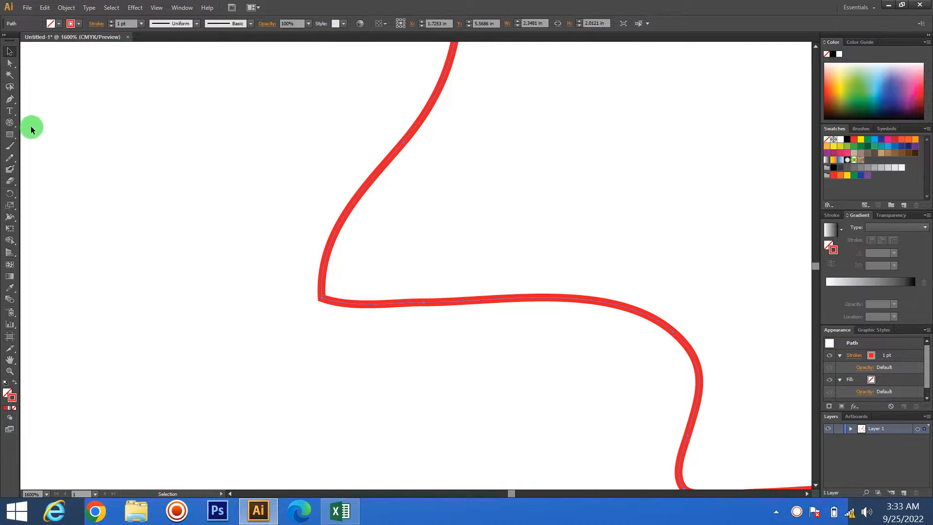
{"action": "left_click", "coordinate": [15, 104]}
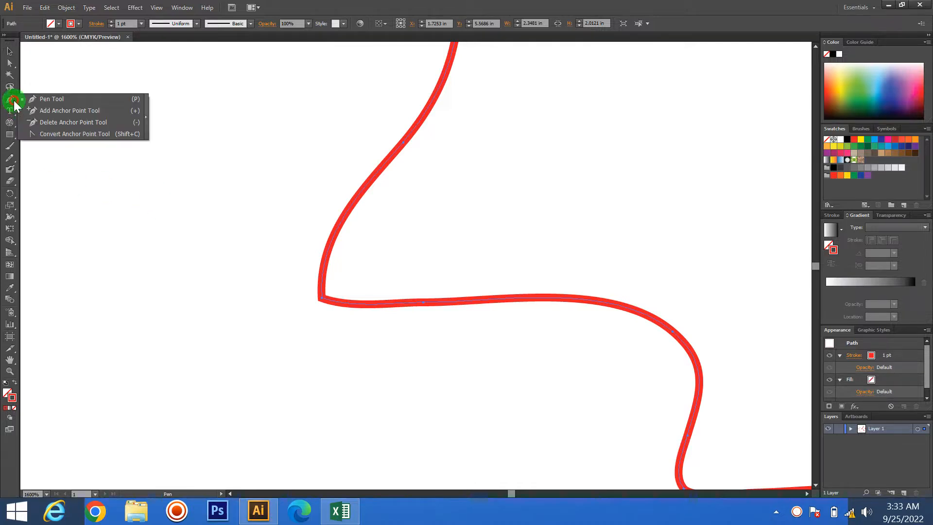
{"action": "left_click", "coordinate": [13, 159]}
{"action": "left_click_drag", "start_coordinate": [12, 159], "coordinate": [59, 167]}
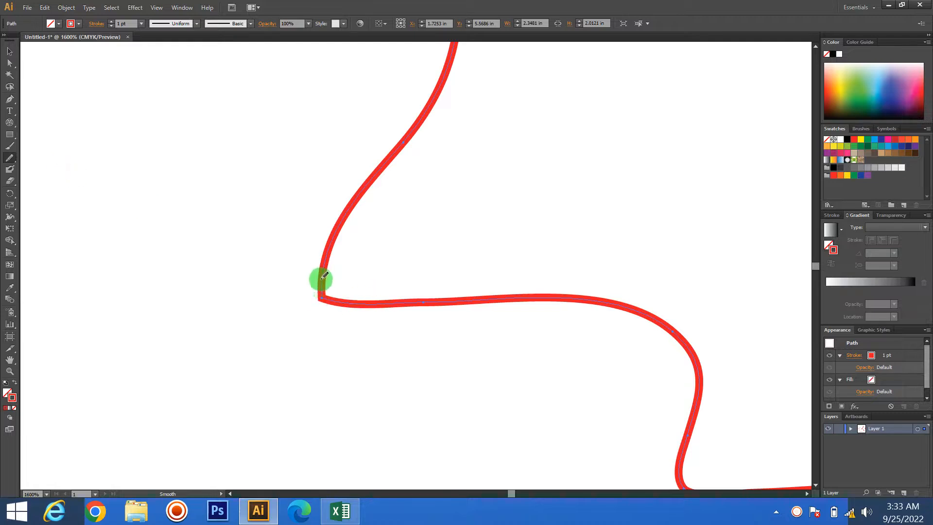
{"action": "mouse_move", "coordinate": [323, 276]}
{"action": "left_mouse_down"}
{"action": "mouse_move", "coordinate": [331, 304]}
{"action": "mouse_move", "coordinate": [325, 271]}
{"action": "mouse_move", "coordinate": [336, 299]}
{"action": "mouse_move", "coordinate": [339, 292]}
{"action": "mouse_move", "coordinate": [325, 292]}
{"action": "mouse_move", "coordinate": [325, 251]}
{"action": "left_mouse_up"}
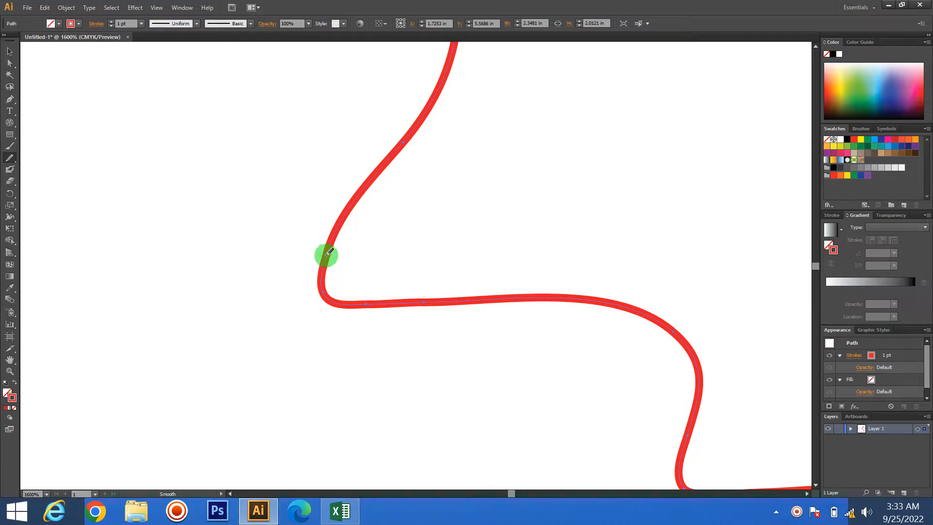
{"action": "left_click_drag", "start_coordinate": [341, 241], "coordinate": [345, 287]}
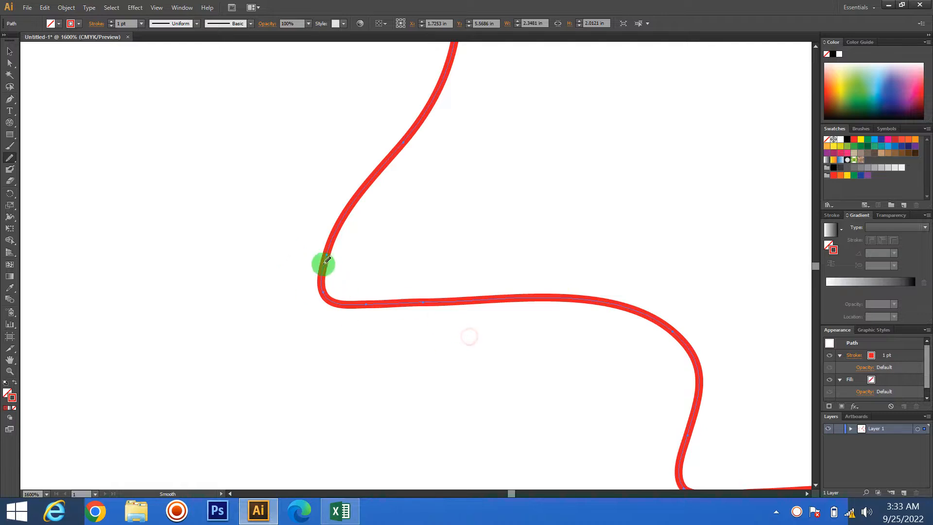
{"action": "left_click_drag", "start_coordinate": [325, 258], "coordinate": [383, 304]}
{"action": "mouse_move", "coordinate": [326, 263]}
{"action": "left_mouse_down"}
{"action": "mouse_move", "coordinate": [416, 293]}
{"action": "mouse_move", "coordinate": [555, 311]}
{"action": "left_mouse_up"}
- Smooth the wavy line's lower bend, where it turns into the long horizontal run
{"action": "key", "text": "space"}
{"action": "mouse_move", "coordinate": [496, 260]}
{"action": "left_mouse_down"}
{"action": "mouse_move", "coordinate": [473, 324]}
{"action": "mouse_move", "coordinate": [329, 333]}
{"action": "mouse_move", "coordinate": [558, 354]}
{"action": "mouse_move", "coordinate": [479, 234]}
{"action": "mouse_move", "coordinate": [496, 219]}
{"action": "left_mouse_up"}
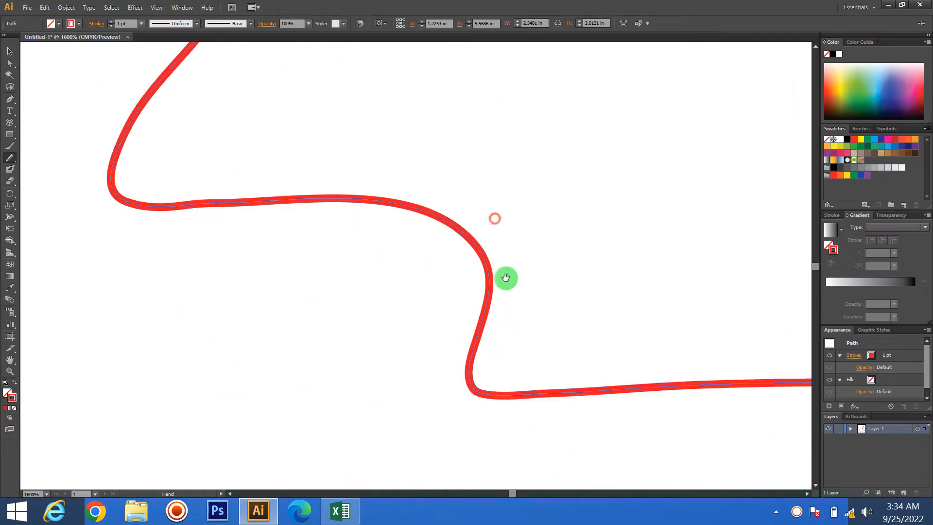
{"action": "left_click_drag", "start_coordinate": [522, 315], "coordinate": [311, 355]}
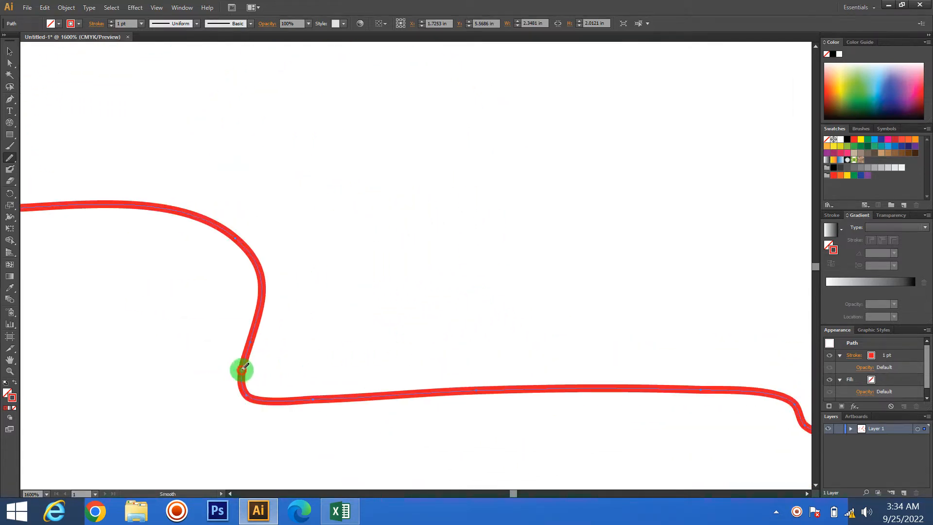
{"action": "mouse_move", "coordinate": [243, 368]}
{"action": "left_mouse_down"}
{"action": "mouse_move", "coordinate": [271, 408]}
{"action": "mouse_move", "coordinate": [252, 375]}
{"action": "mouse_move", "coordinate": [258, 392]}
{"action": "mouse_move", "coordinate": [275, 387]}
{"action": "mouse_move", "coordinate": [243, 367]}
{"action": "mouse_move", "coordinate": [438, 388]}
{"action": "mouse_move", "coordinate": [714, 377]}
{"action": "mouse_move", "coordinate": [356, 306]}
{"action": "left_mouse_up"}
{"action": "mouse_move", "coordinate": [517, 368]}
{"action": "left_mouse_down"}
{"action": "mouse_move", "coordinate": [458, 344]}
{"action": "mouse_move", "coordinate": [558, 360]}
{"action": "left_mouse_up"}
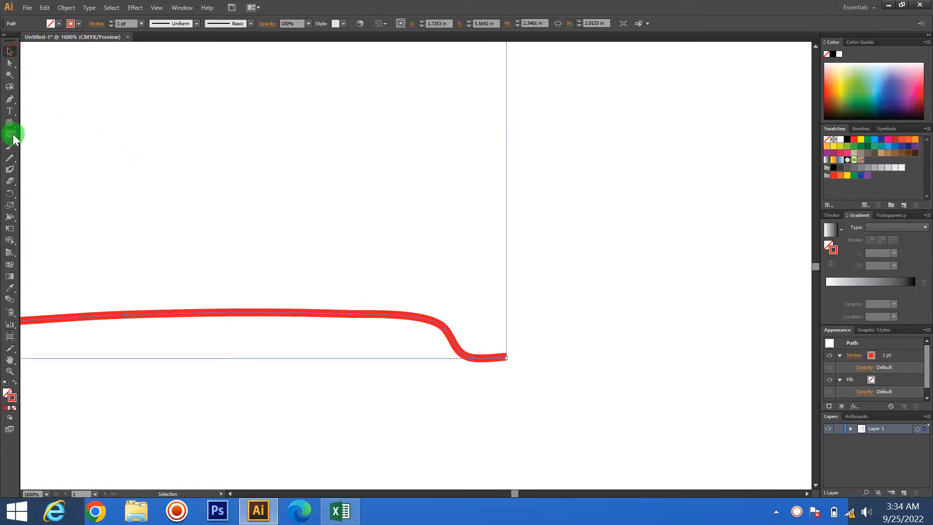
- Break the wavy line along its long horizontal run with the Path Eraser tool
{"action": "left_click", "coordinate": [11, 158]}
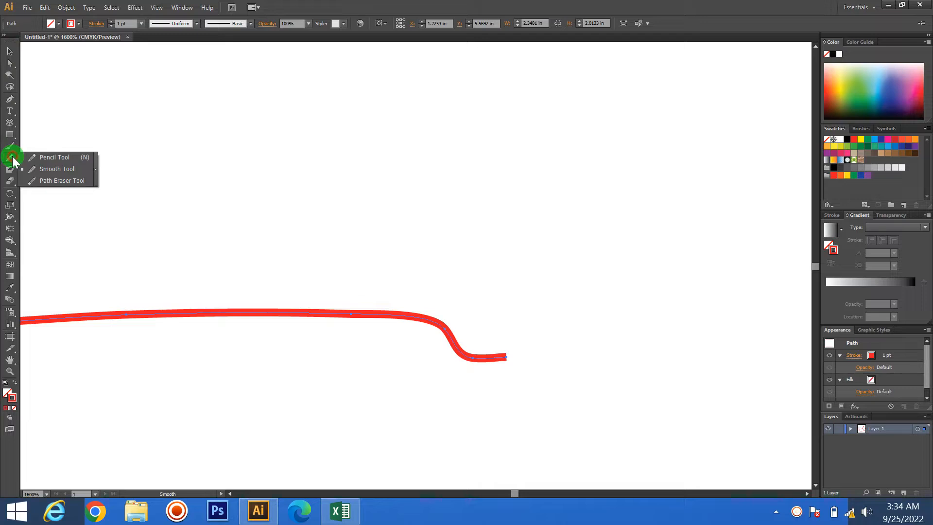
{"action": "left_click", "coordinate": [42, 182]}
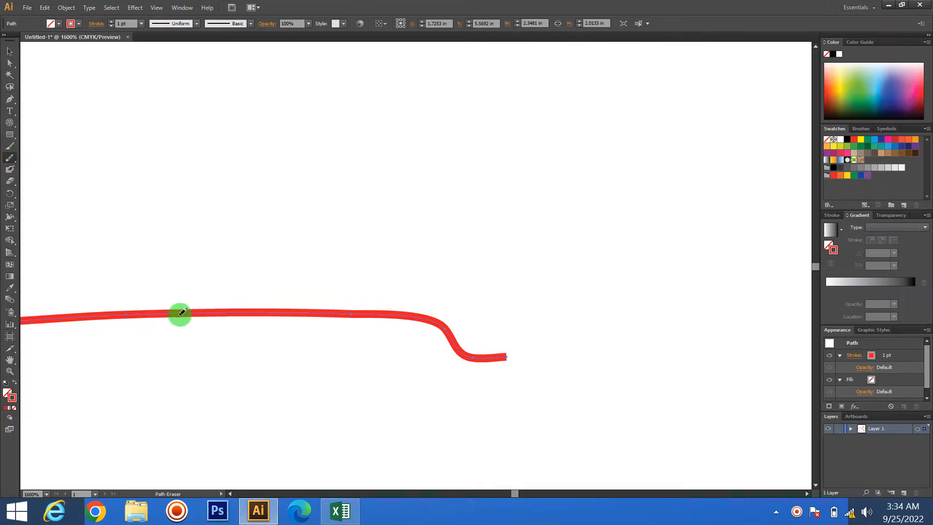
{"action": "key", "text": "space"}
{"action": "left_click_drag", "start_coordinate": [255, 329], "coordinate": [452, 321]}
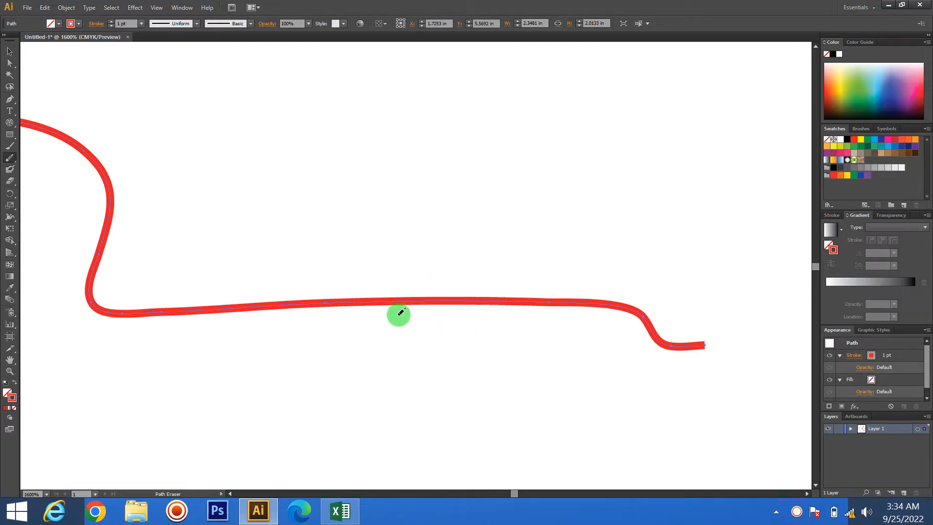
{"action": "scroll", "coordinate": [402, 311], "scroll_direction": "up", "scroll_amount": 1}
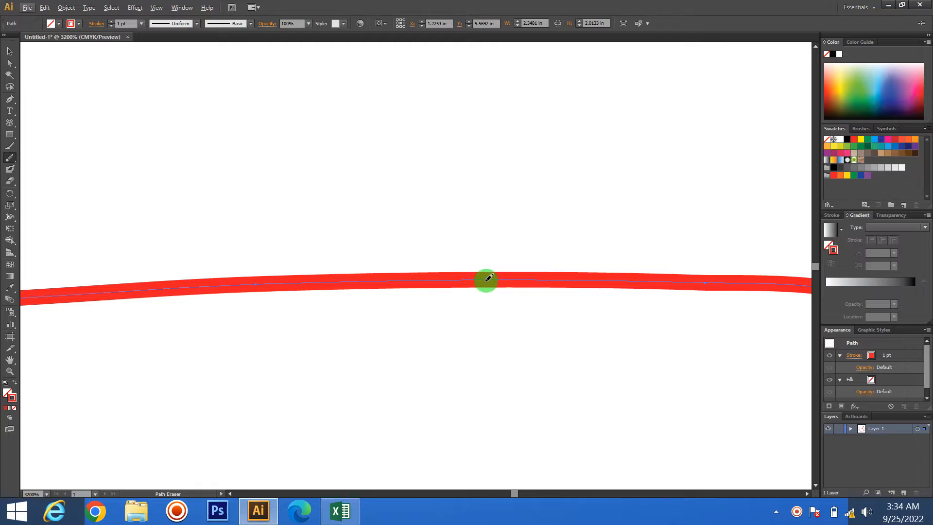
{"action": "left_click_drag", "start_coordinate": [489, 278], "coordinate": [237, 283]}
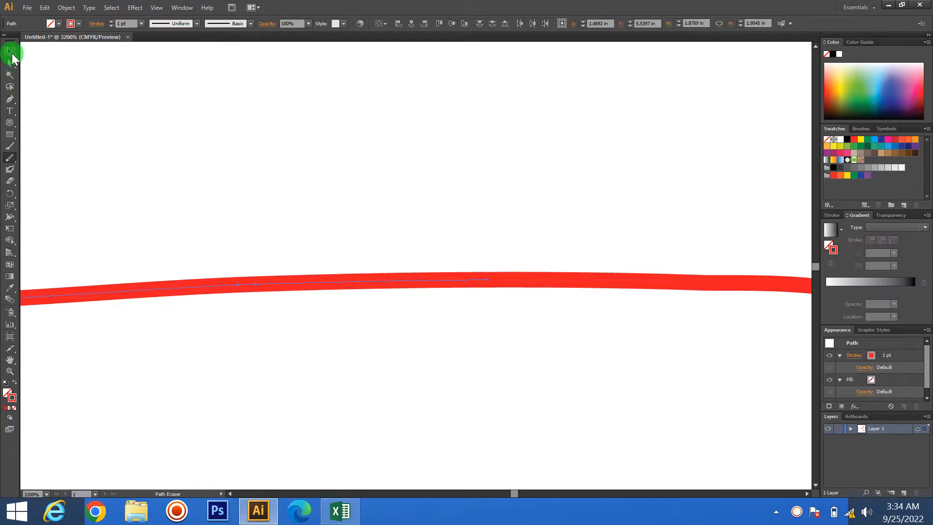
- Select the short segment at the break with the Direct Selection tool and delete it to open a gap
{"action": "left_click", "coordinate": [10, 53]}
{"action": "left_click", "coordinate": [425, 350]}
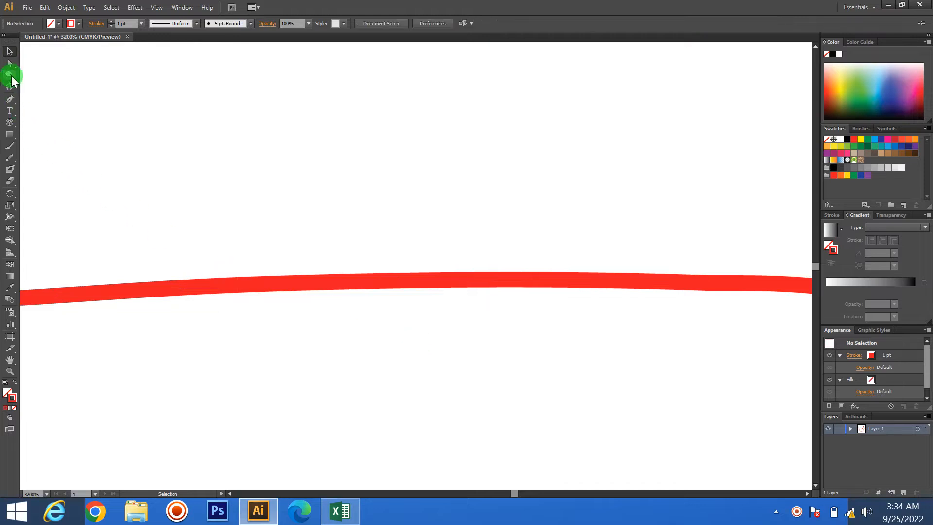
{"action": "left_click", "coordinate": [9, 63]}
{"action": "left_click_drag", "start_coordinate": [374, 219], "coordinate": [423, 311]}
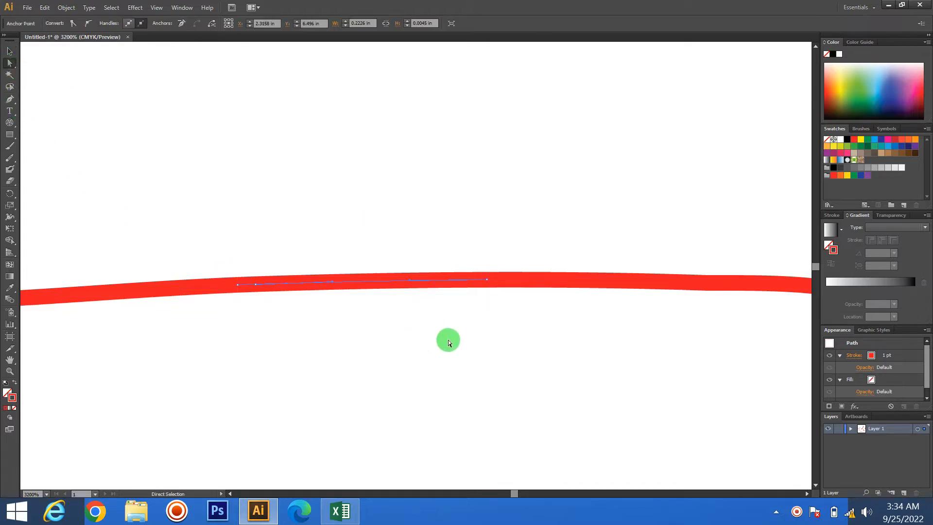
{"action": "key", "text": "Delete"}
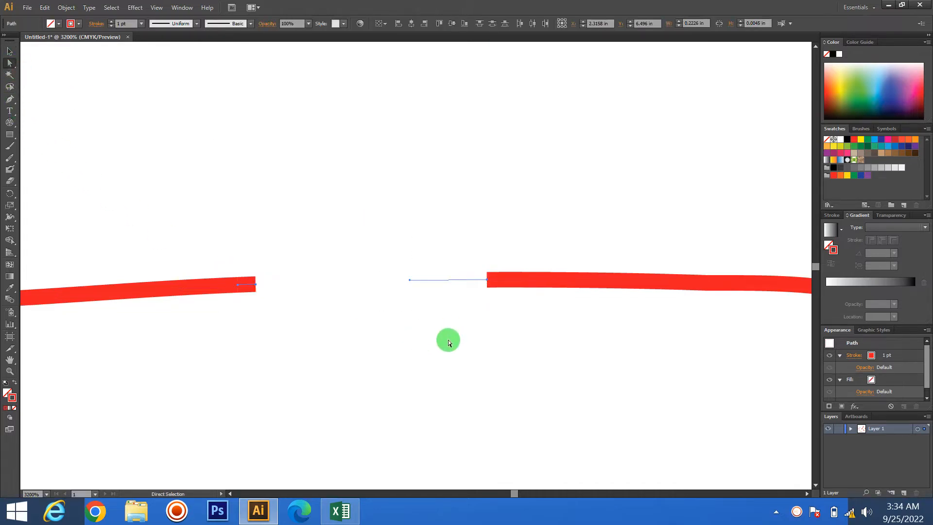
- Trim the cut end of the piece before the gap with the Path Eraser tool, and try the same on the piece after it
{"action": "left_click", "coordinate": [10, 156]}
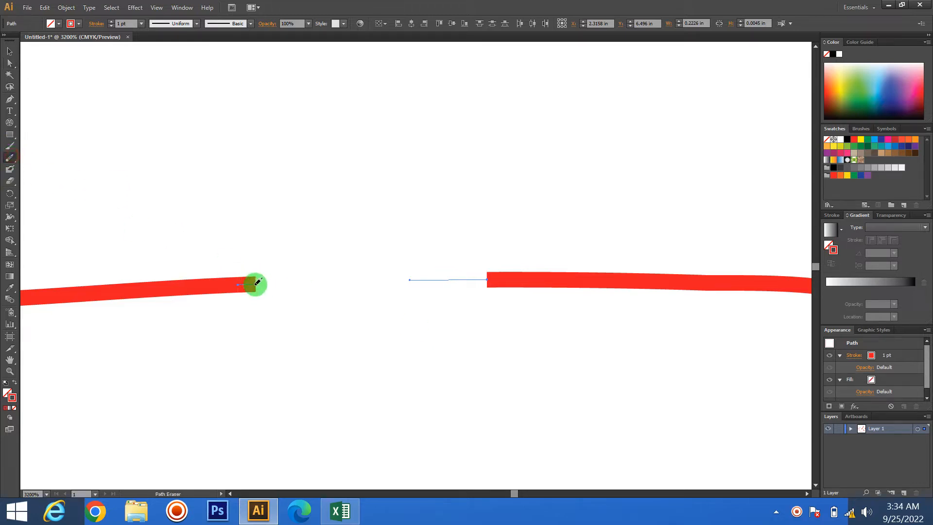
{"action": "left_click_drag", "start_coordinate": [255, 284], "coordinate": [174, 289]}
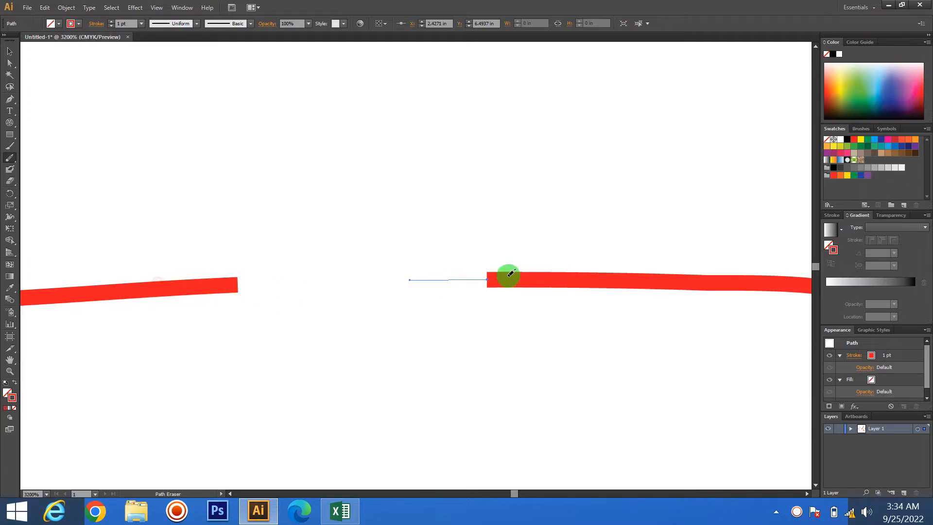
{"action": "left_click_drag", "start_coordinate": [548, 276], "coordinate": [501, 277]}
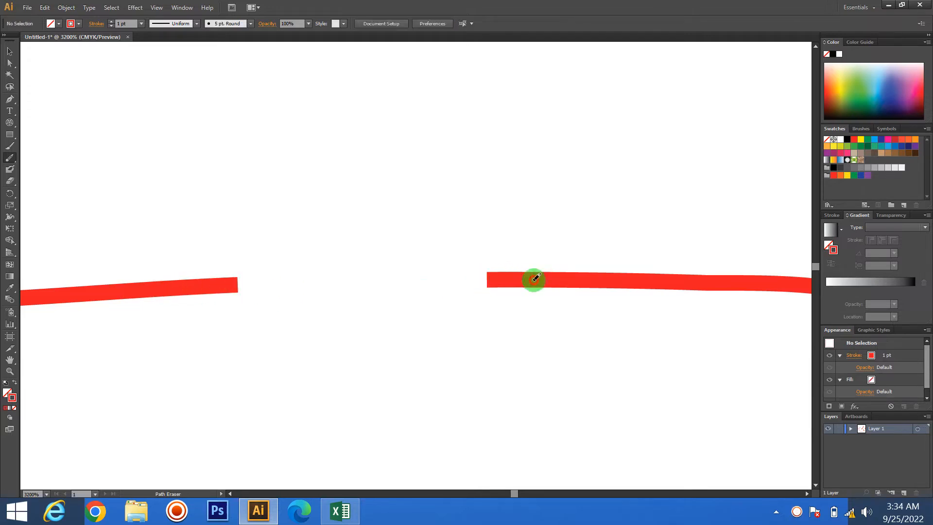
{"action": "left_click_drag", "start_coordinate": [605, 291], "coordinate": [522, 281]}
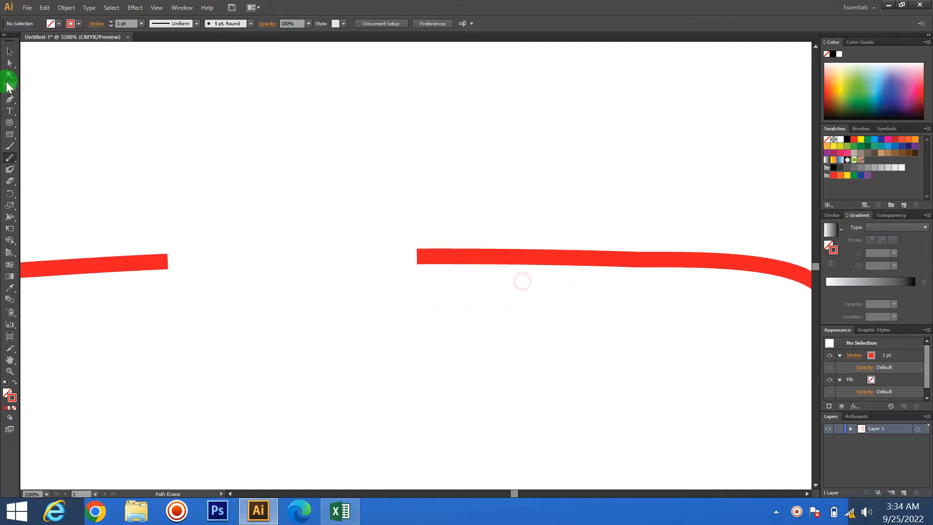
- Select the piece after the gap and shorten its cut end with the Path Eraser tool
{"action": "left_click", "coordinate": [10, 51]}
{"action": "left_click", "coordinate": [10, 63]}
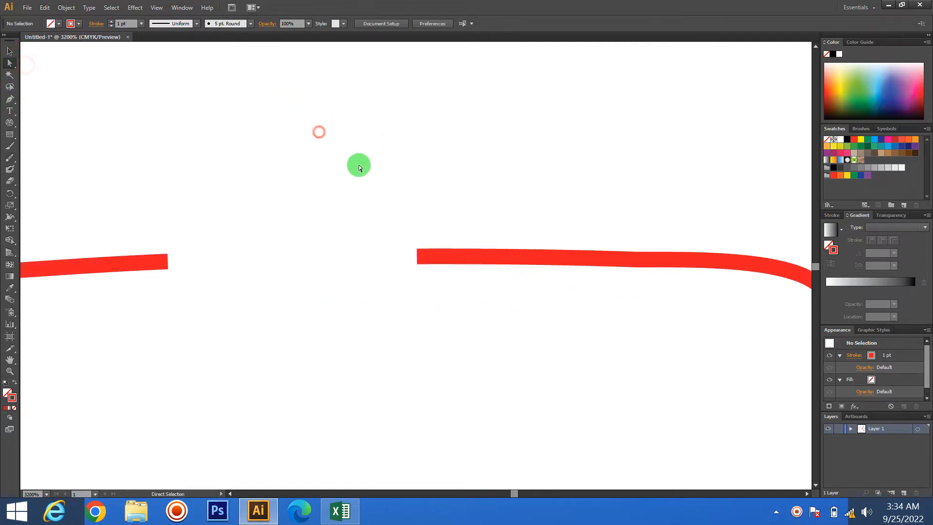
{"action": "left_click_drag", "start_coordinate": [359, 165], "coordinate": [677, 311]}
{"action": "left_click_drag", "start_coordinate": [454, 335], "coordinate": [358, 338]}
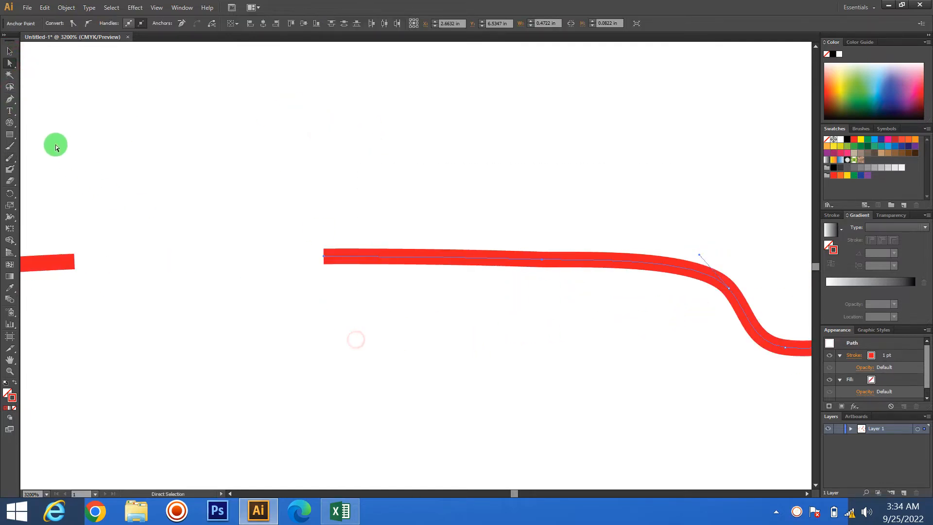
{"action": "left_click", "coordinate": [12, 160]}
{"action": "mouse_move", "coordinate": [335, 249]}
{"action": "left_mouse_down"}
{"action": "mouse_move", "coordinate": [324, 252]}
{"action": "mouse_move", "coordinate": [440, 256]}
{"action": "left_mouse_up"}
{"action": "left_click_drag", "start_coordinate": [554, 267], "coordinate": [574, 265]}
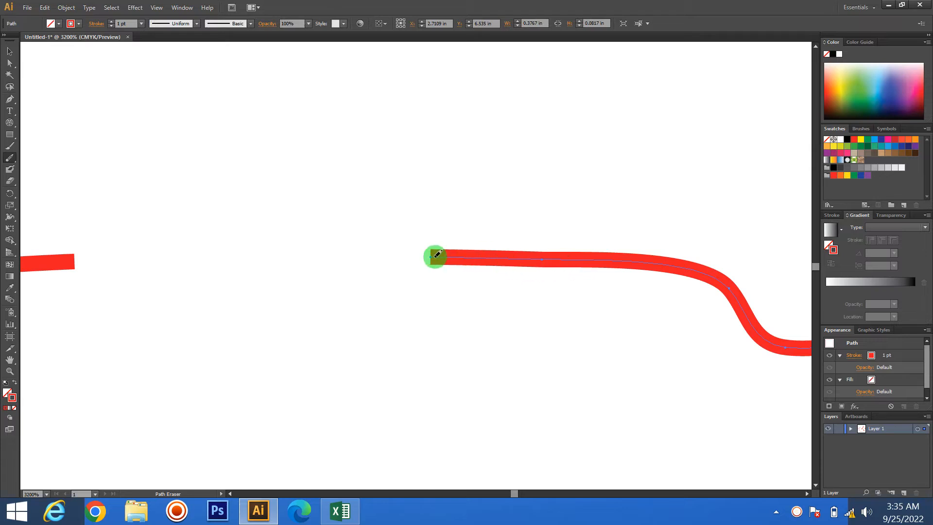
- Break the tail piece of the wavy line again with the Path Eraser tool and delete the curved segment beyond the break
{"action": "left_click_drag", "start_coordinate": [149, 299], "coordinate": [312, 276]}
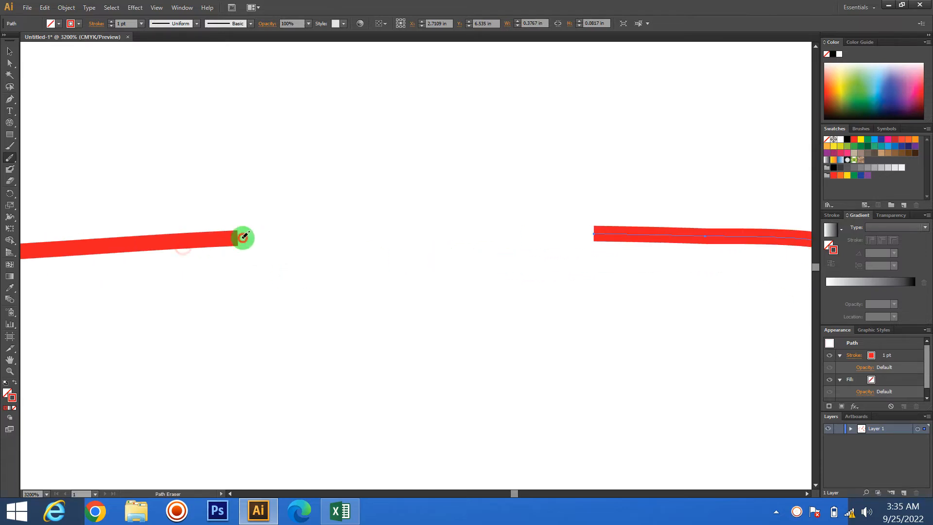
{"action": "left_click_drag", "start_coordinate": [479, 246], "coordinate": [82, 269]}
{"action": "mouse_move", "coordinate": [190, 240]}
{"action": "left_mouse_down"}
{"action": "mouse_move", "coordinate": [217, 258]}
{"action": "mouse_move", "coordinate": [200, 254]}
{"action": "mouse_move", "coordinate": [454, 262]}
{"action": "mouse_move", "coordinate": [402, 264]}
{"action": "mouse_move", "coordinate": [298, 223]}
{"action": "mouse_move", "coordinate": [407, 247]}
{"action": "mouse_move", "coordinate": [101, 101]}
{"action": "left_mouse_up"}
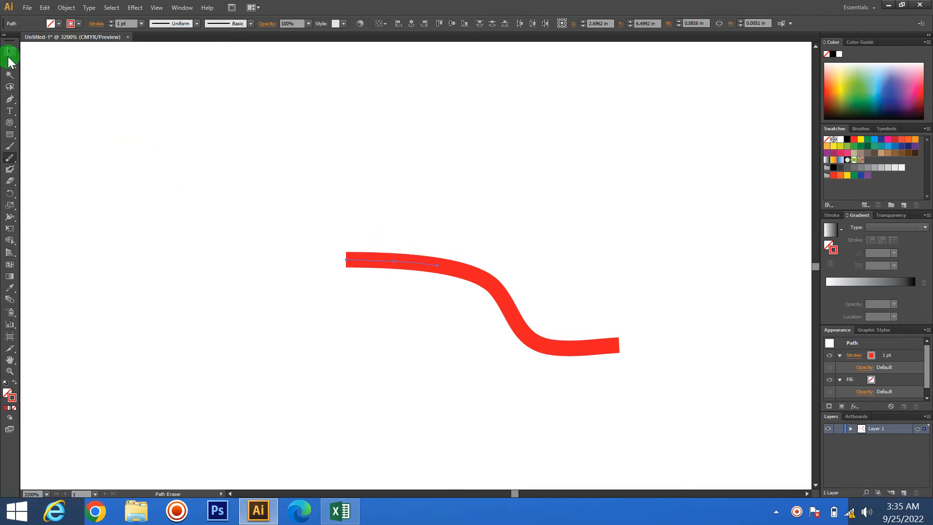
{"action": "left_click", "coordinate": [453, 268]}
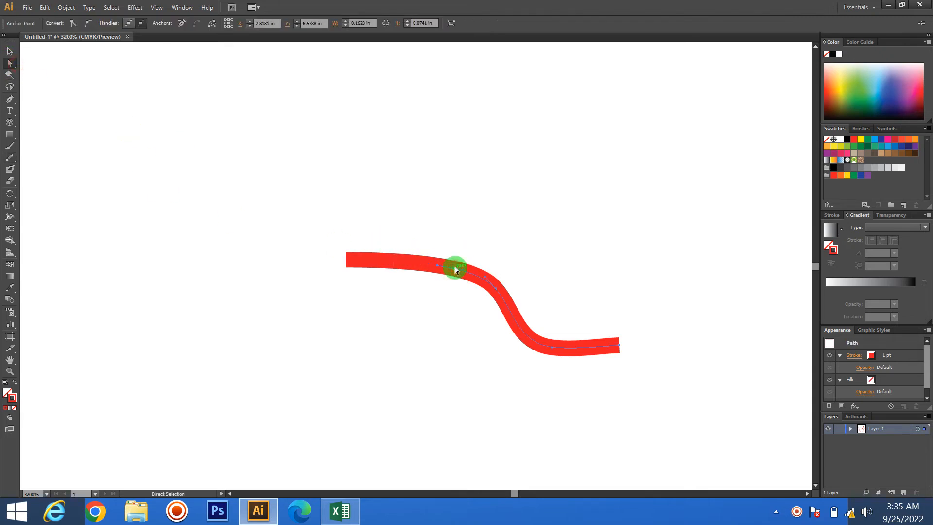
{"action": "key", "text": "Delete"}
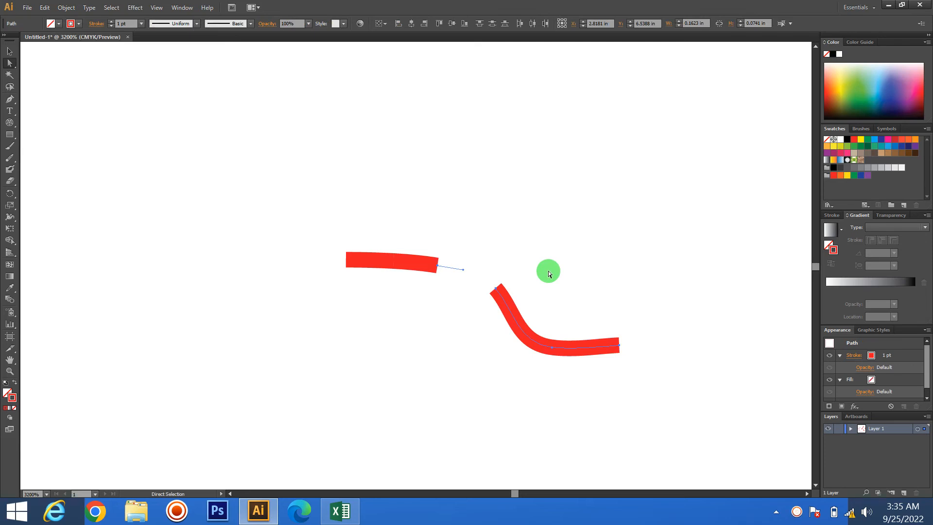
- Delete all the remaining artwork to leave the artboard empty
{"action": "left_click_drag", "start_coordinate": [108, 153], "coordinate": [627, 357]}
{"action": "left_click", "coordinate": [597, 328]}
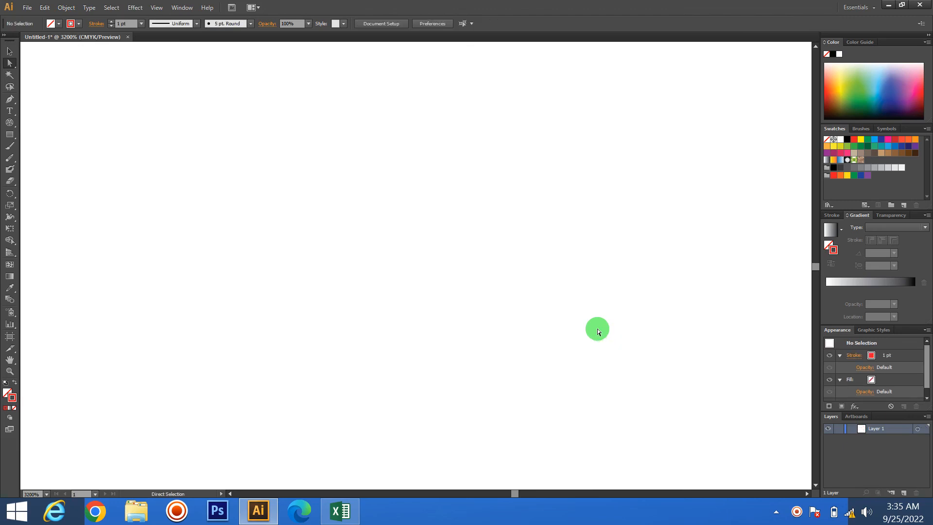
{"action": "scroll", "coordinate": [490, 335], "scroll_direction": "down", "scroll_amount": 5}
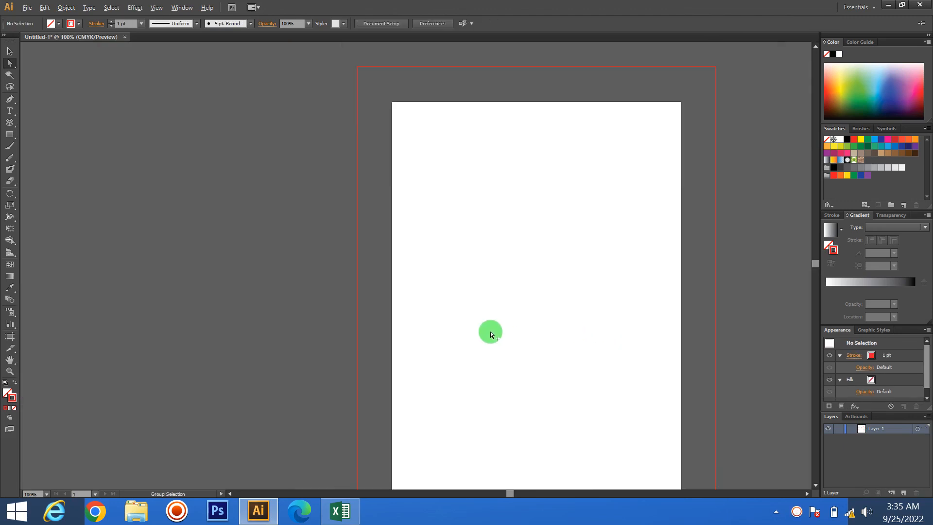